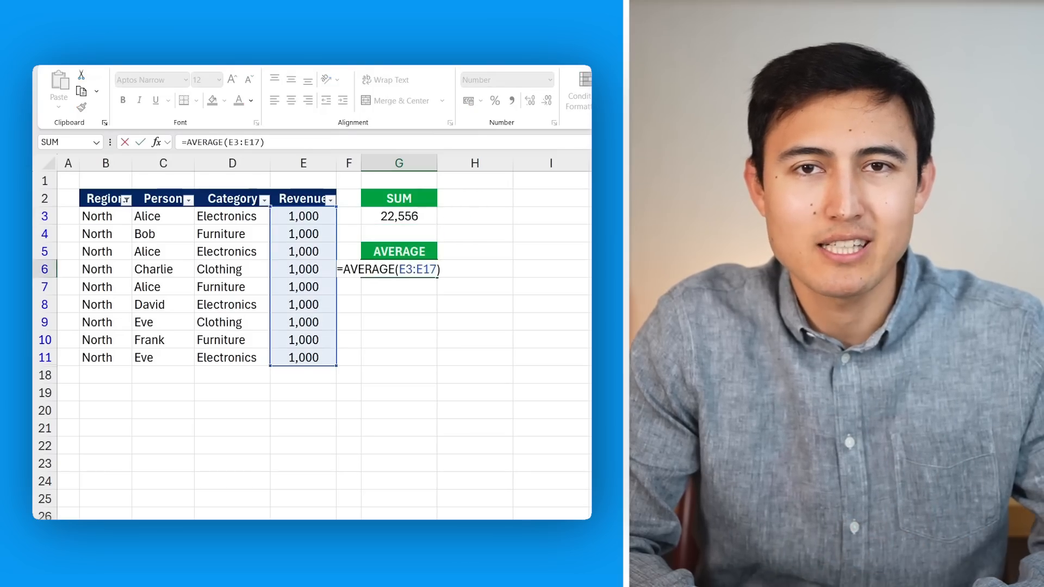
- Calculate the average and minimum of the revenue range E3:E17 in the AVERAGE and MIN result cells
key(Return)
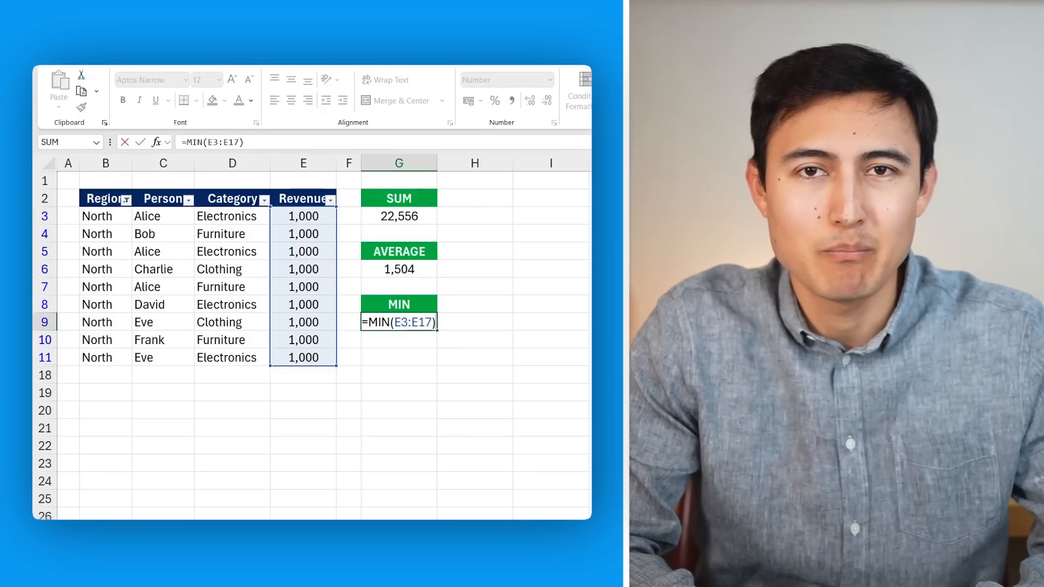
key(Return)
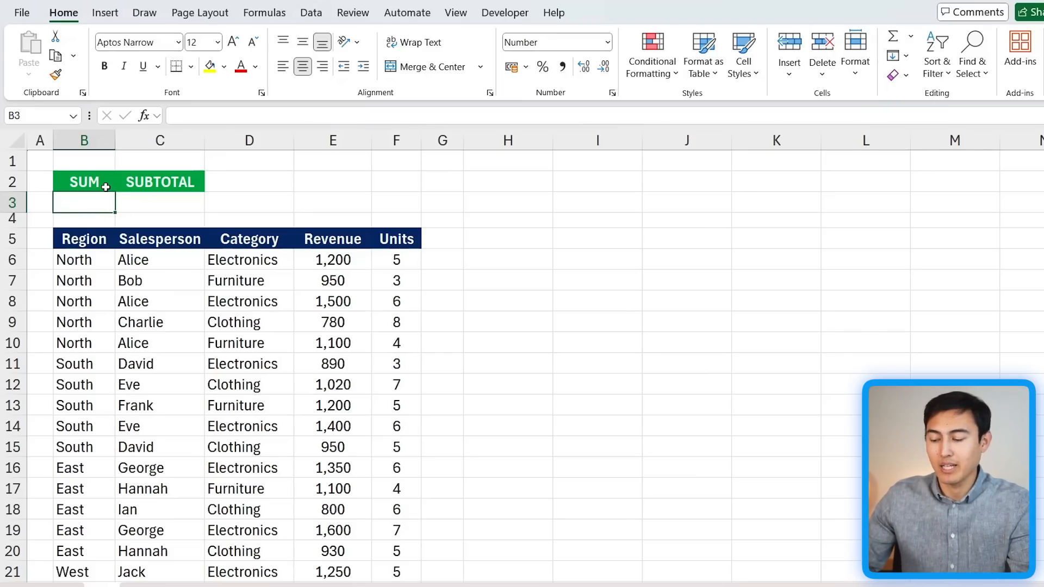
- Add up the Revenue column in cell B3 with a SUM formula over E6:E30
text(=sum)
key(Tab)
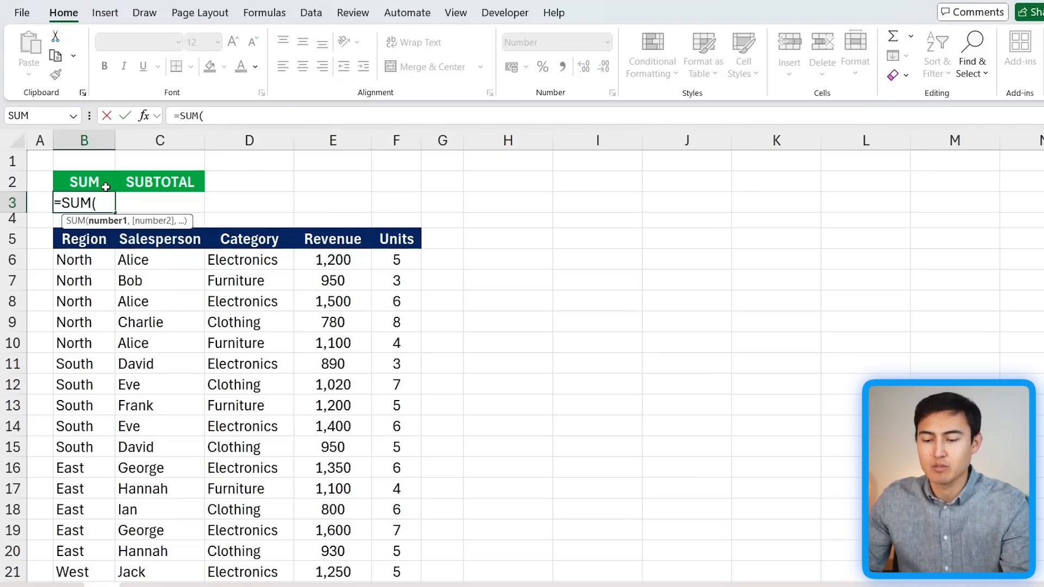
click(328, 263)
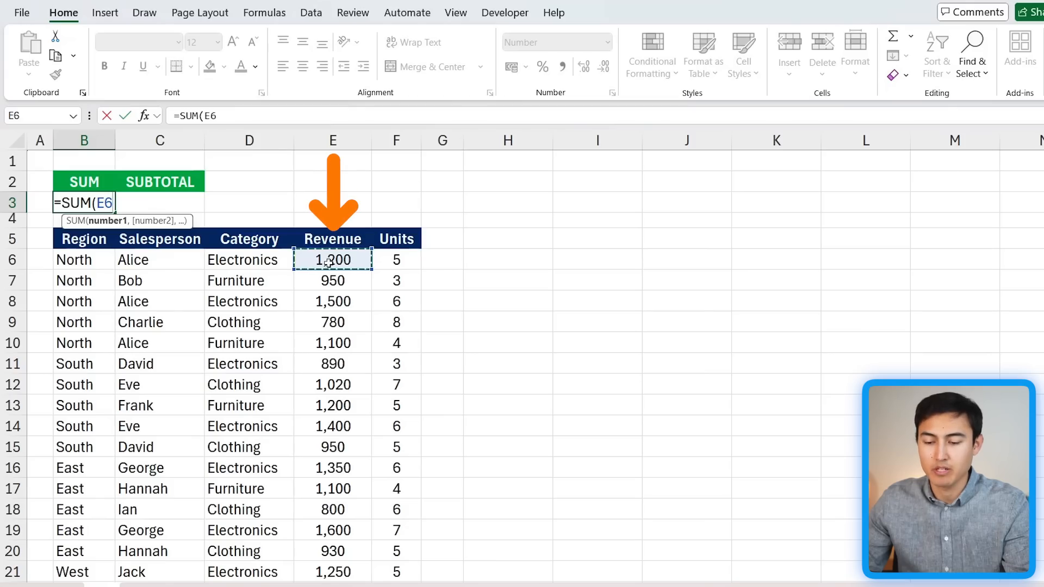
key(ctrl+shift+Down)
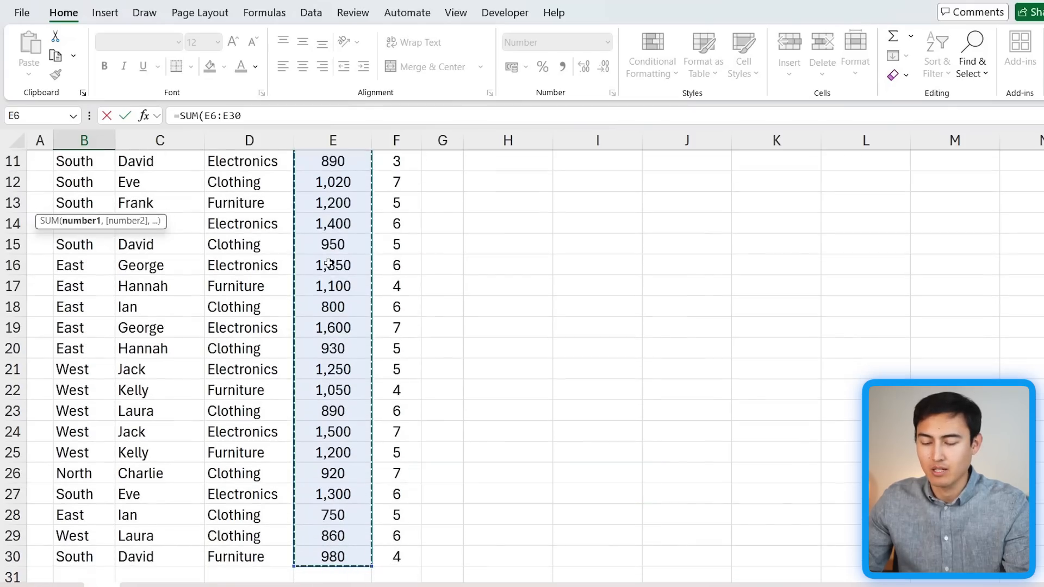
key(Escape)
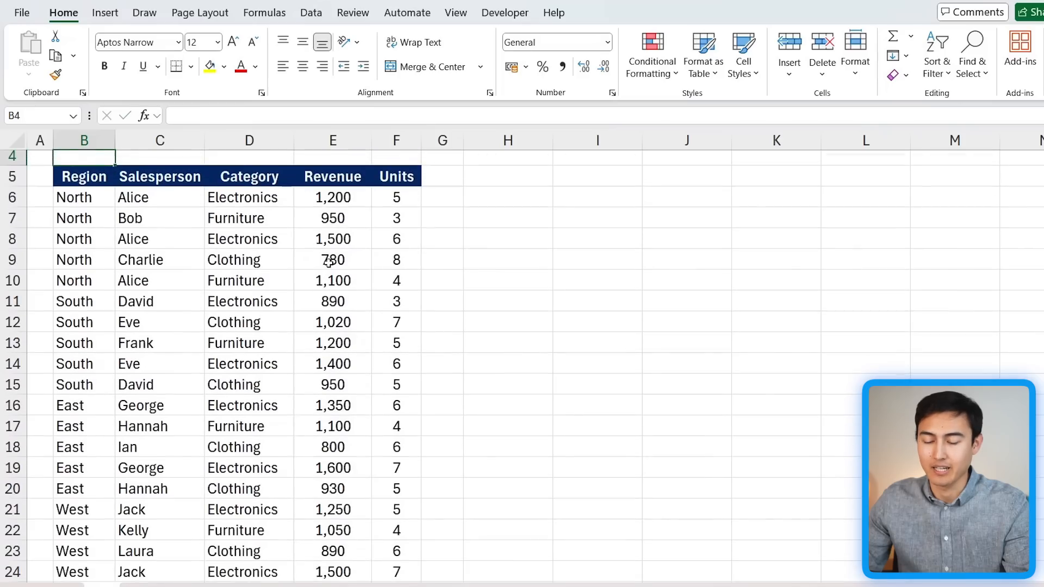
key(Up)
key(Up)
key(Down)
key(Up)
- Begin a SUBTOTAL formula in cell C3 with function number 9 for SUM
key(Right)
key(Up)
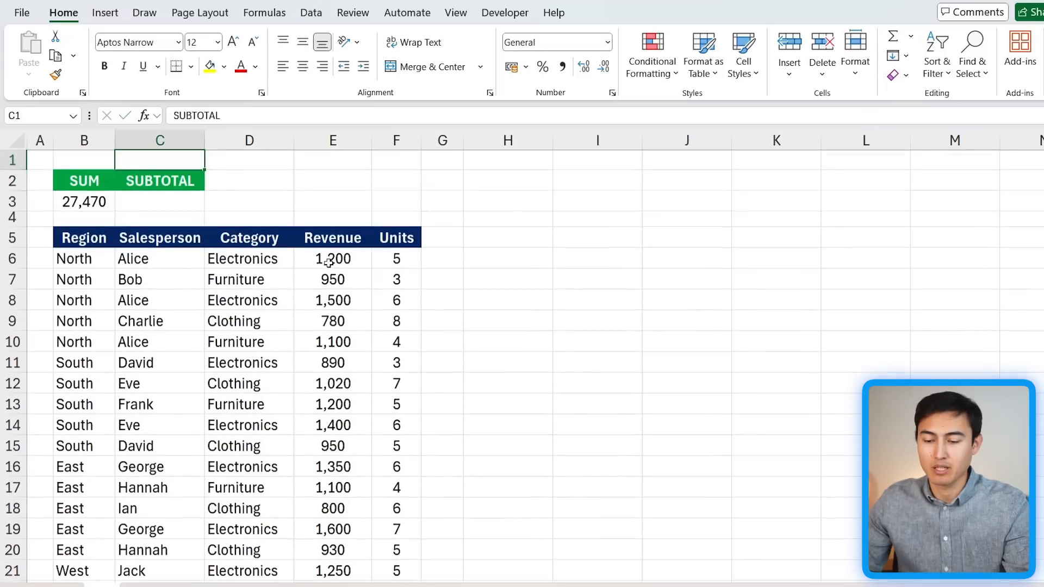
key(Down)
key(Down)
text(=)
text(sumb)
key(BackSpace)
key(BackSpace)
text(bt)
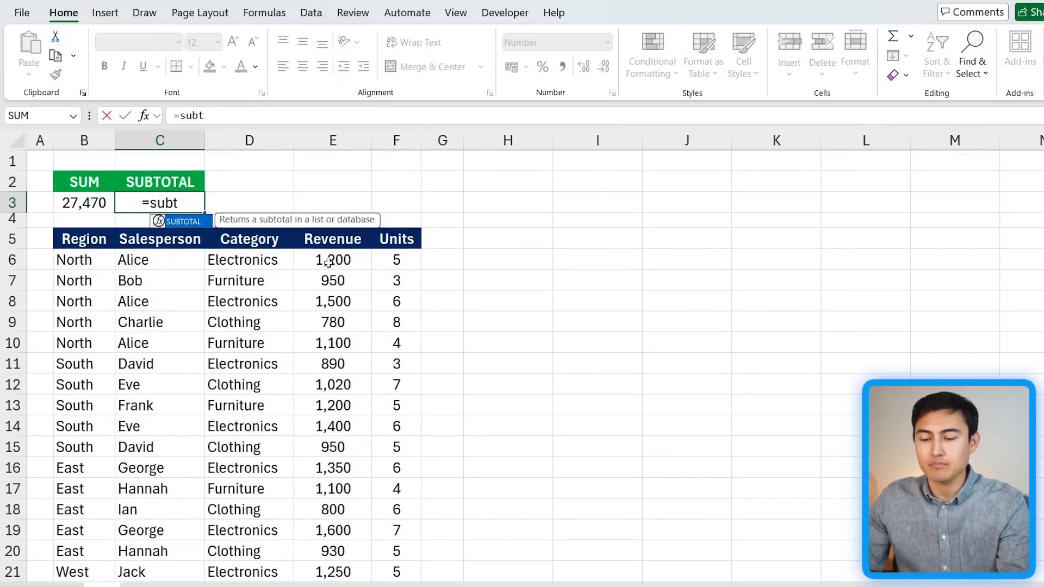
key(Tab)
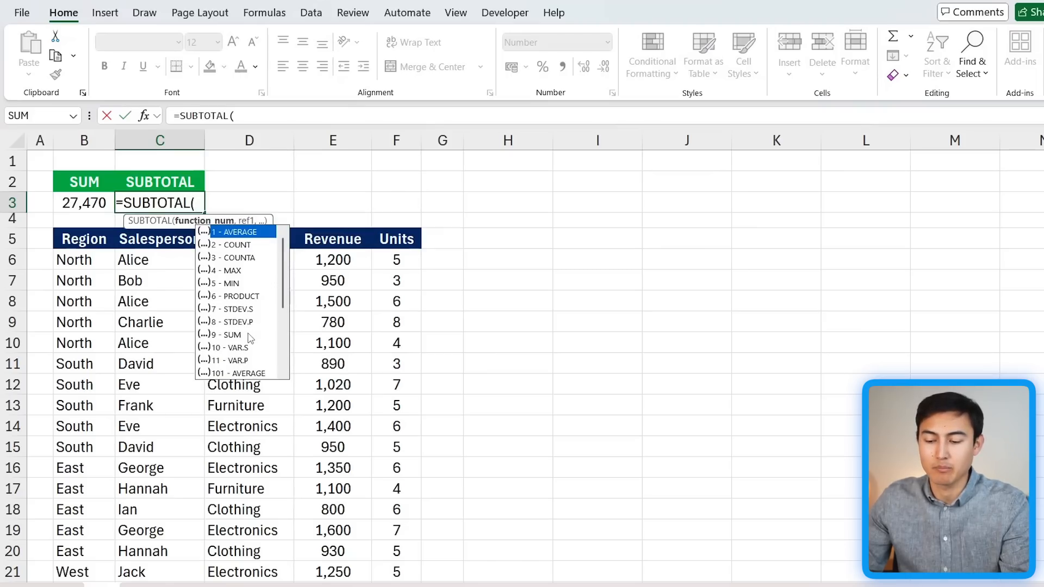
click(248, 335)
double_click(248, 334)
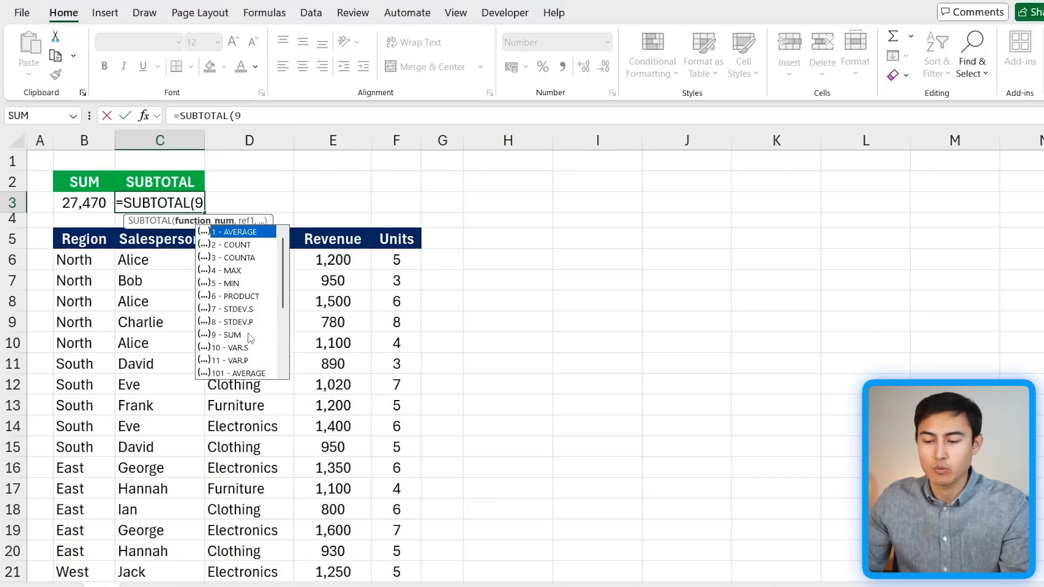
- Complete the SUBTOTAL formula in C3 with the revenue range E6:E30
text(,)
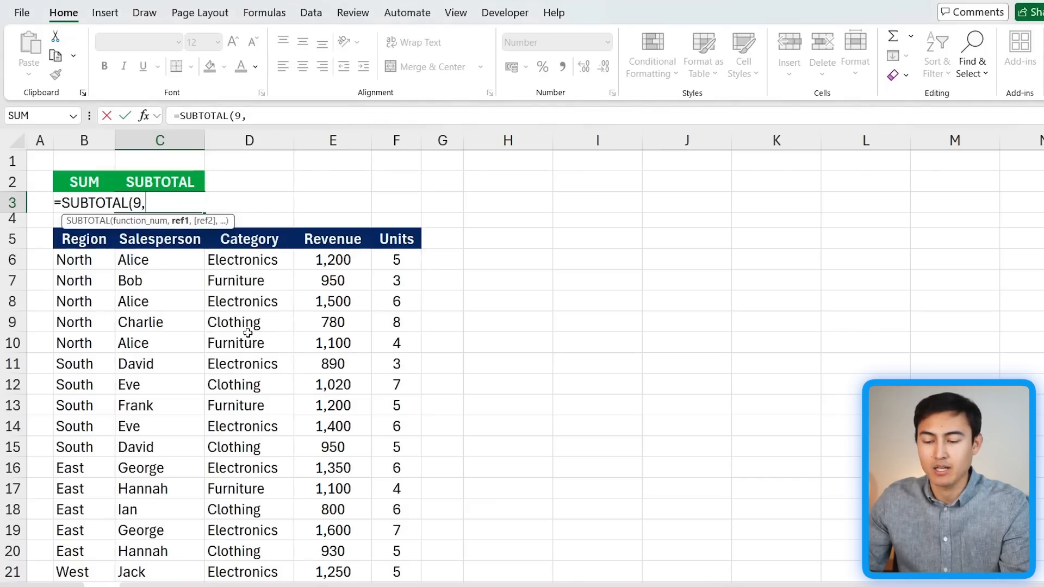
click(344, 265)
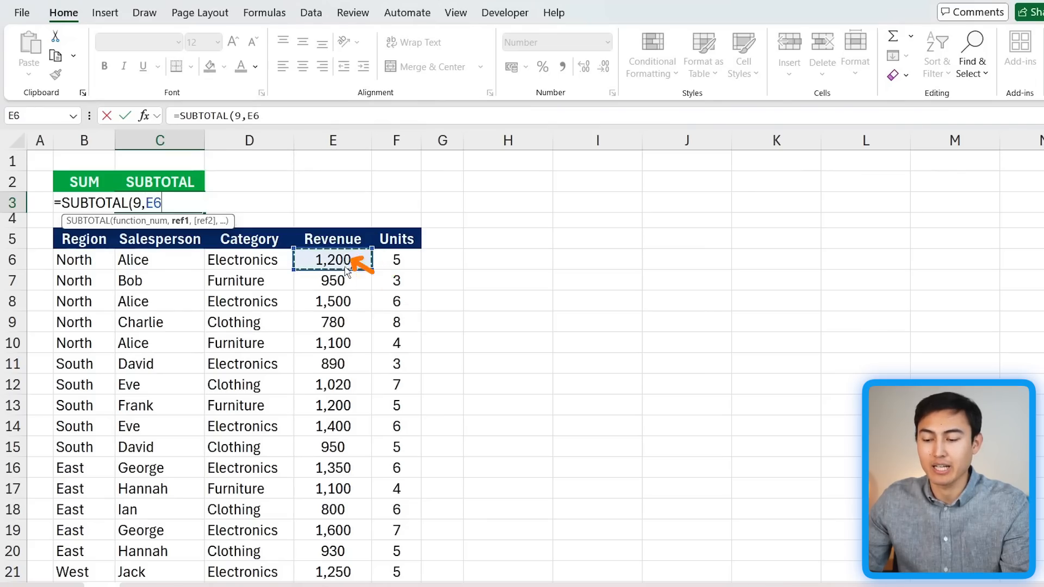
key(ctrl+shift+Down)
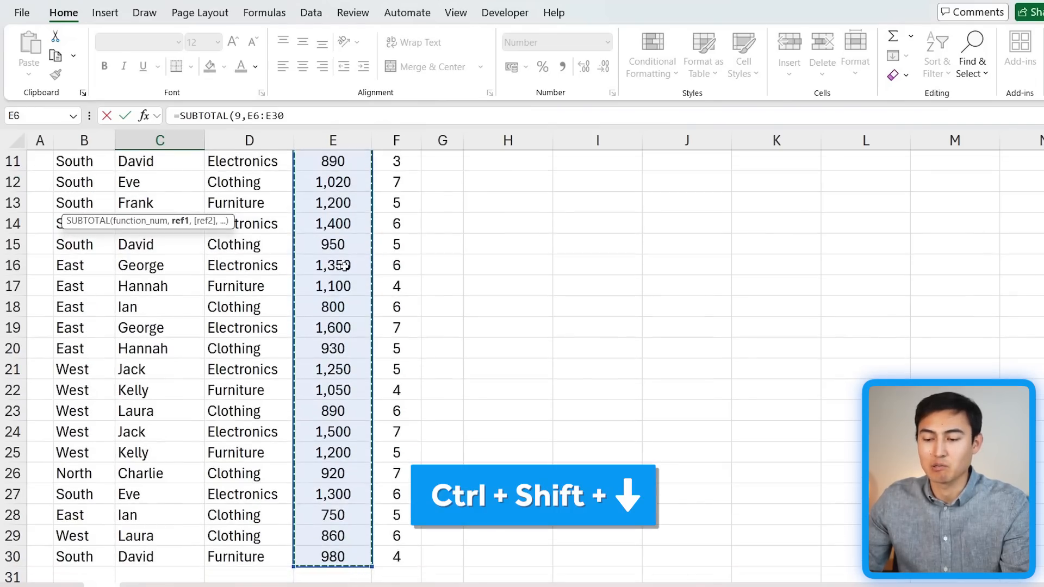
text())
key(Return)
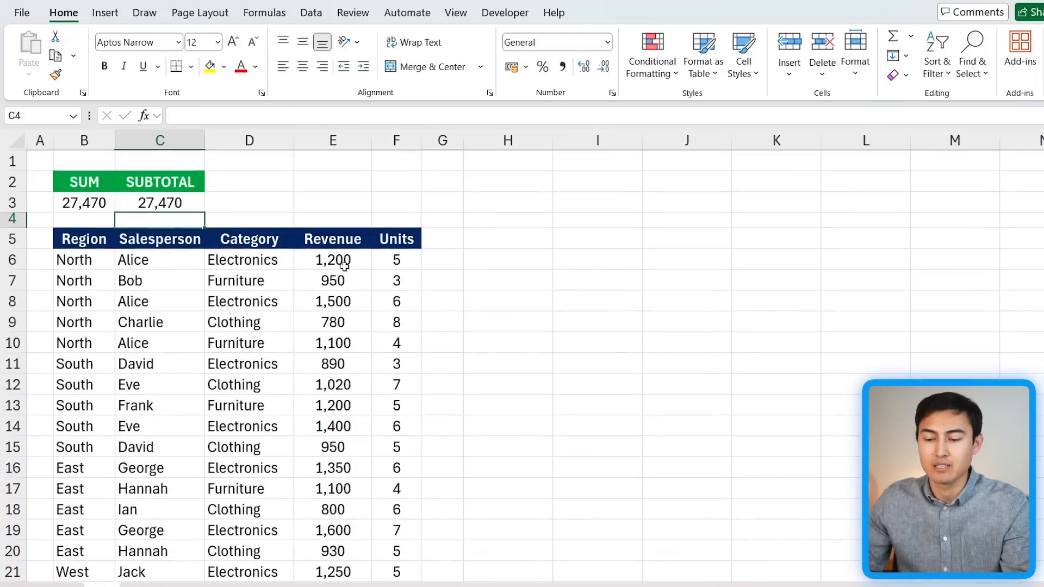
key(Up)
key(Left)
key(Right)
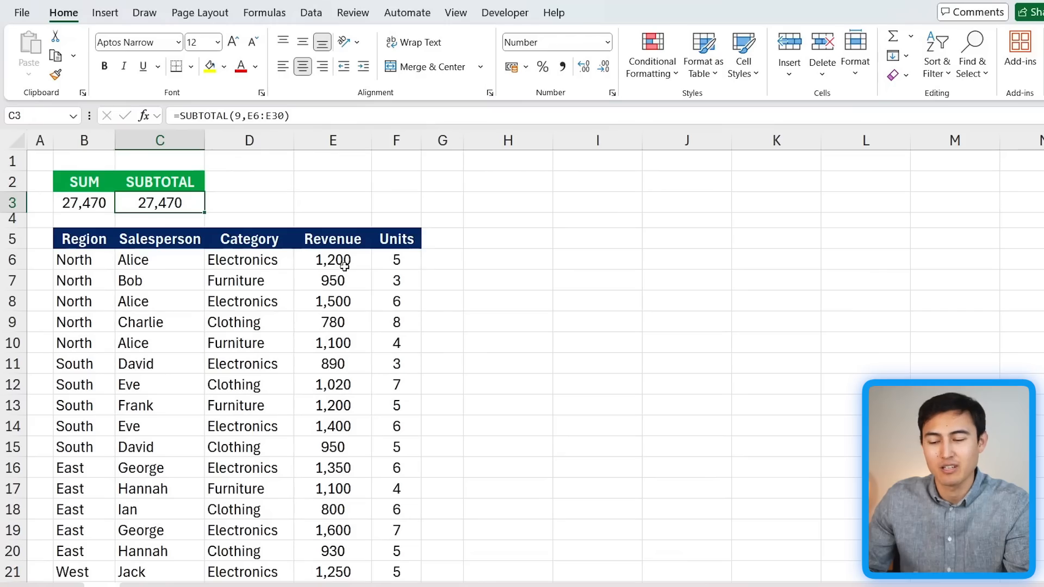
- Turn on filters for the sales table's header row
click(169, 267)
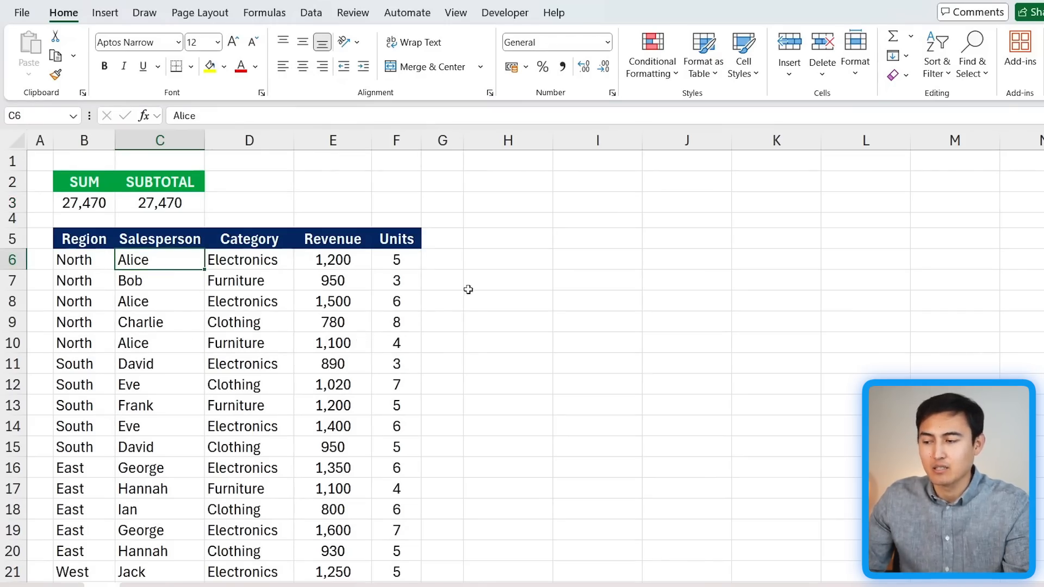
click(931, 76)
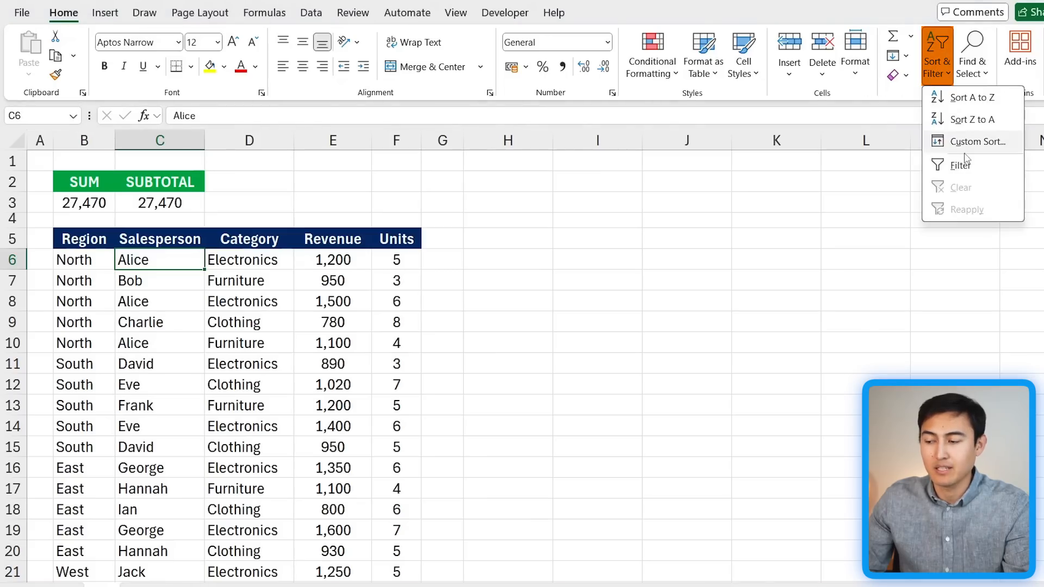
click(978, 171)
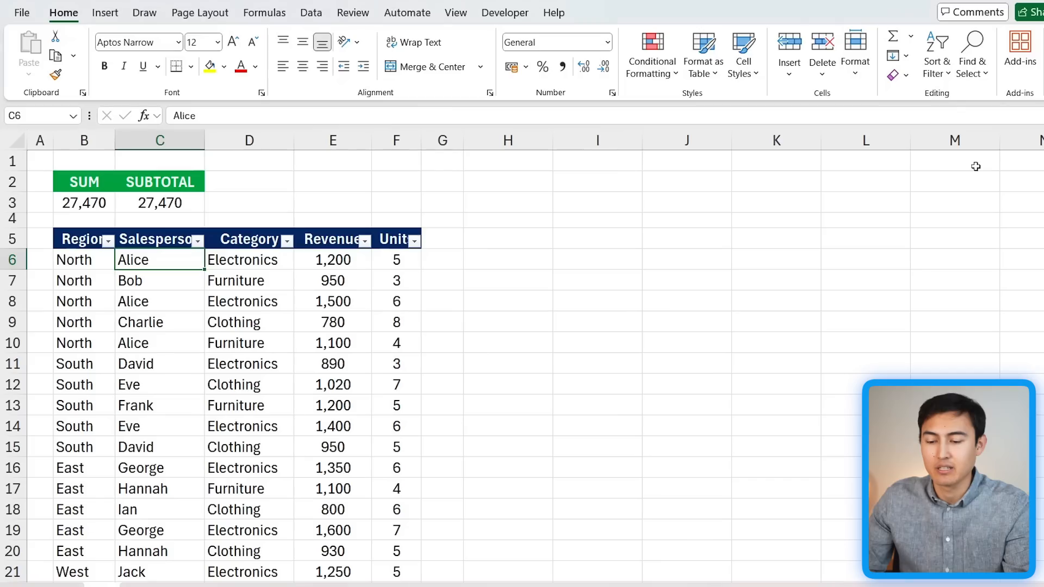
- Filter the Region column to display only the North rows
click(109, 242)
click(57, 445)
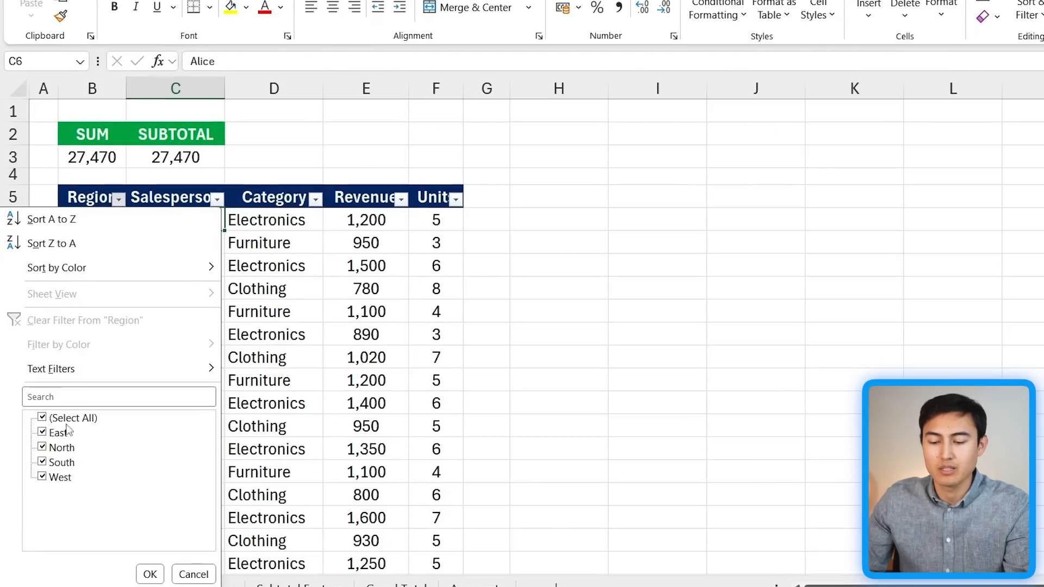
click(62, 448)
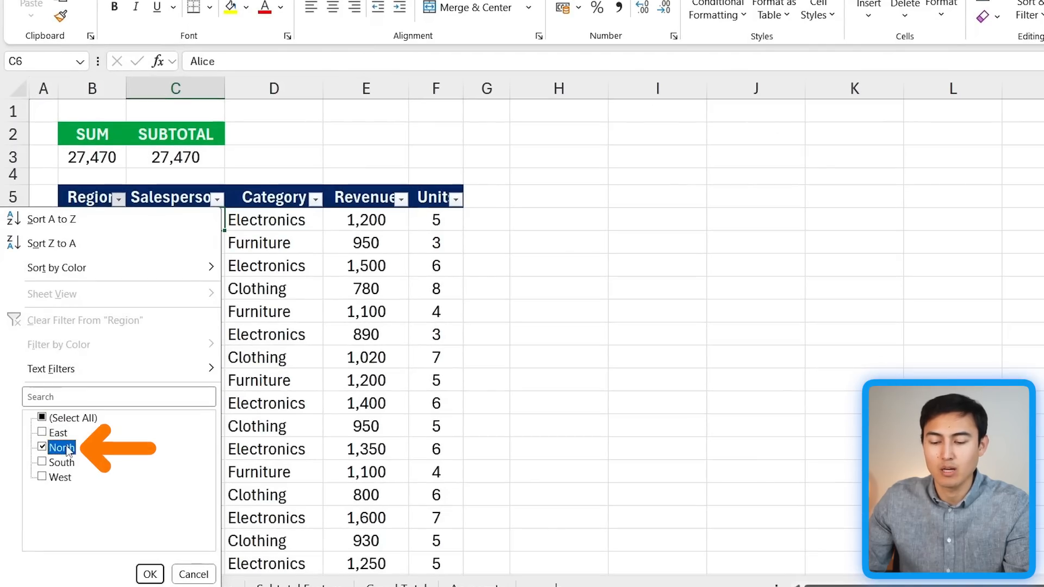
click(148, 574)
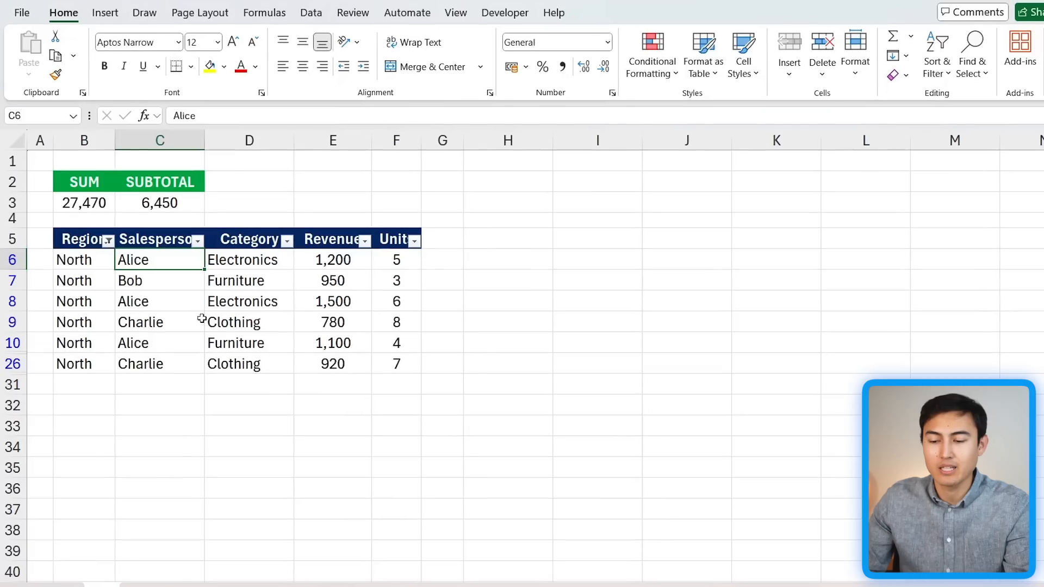
- Compare the SUM and SUBTOTAL formulas in B3 and C3 against the filtered revenue values
click(86, 159)
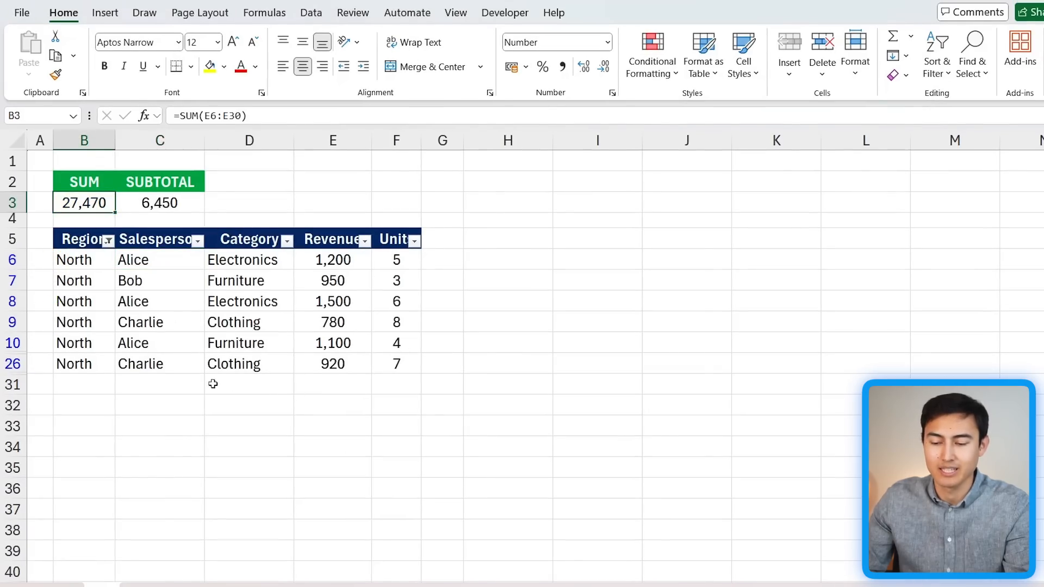
click(145, 209)
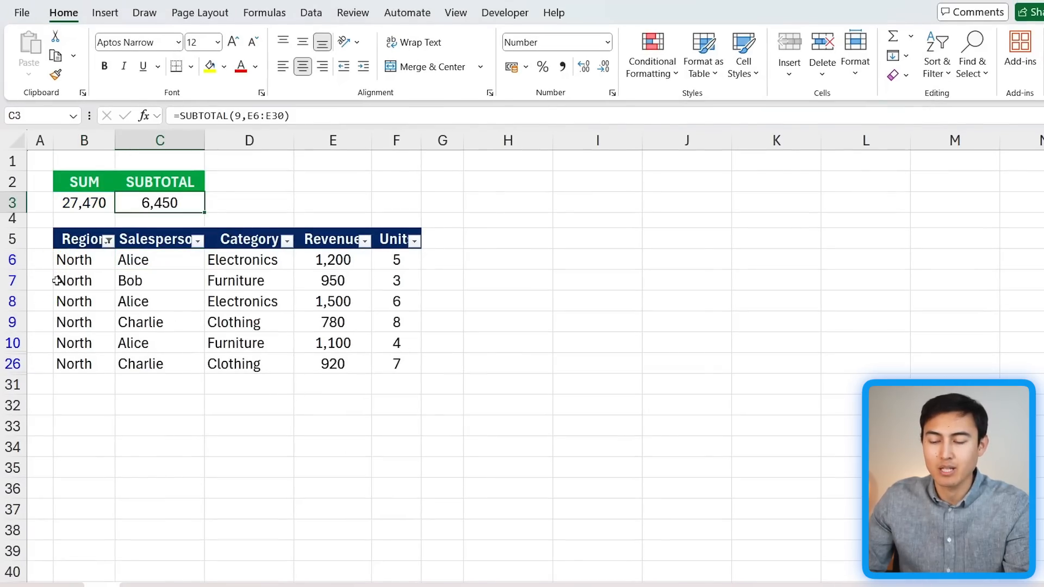
drag(320, 260, 317, 380)
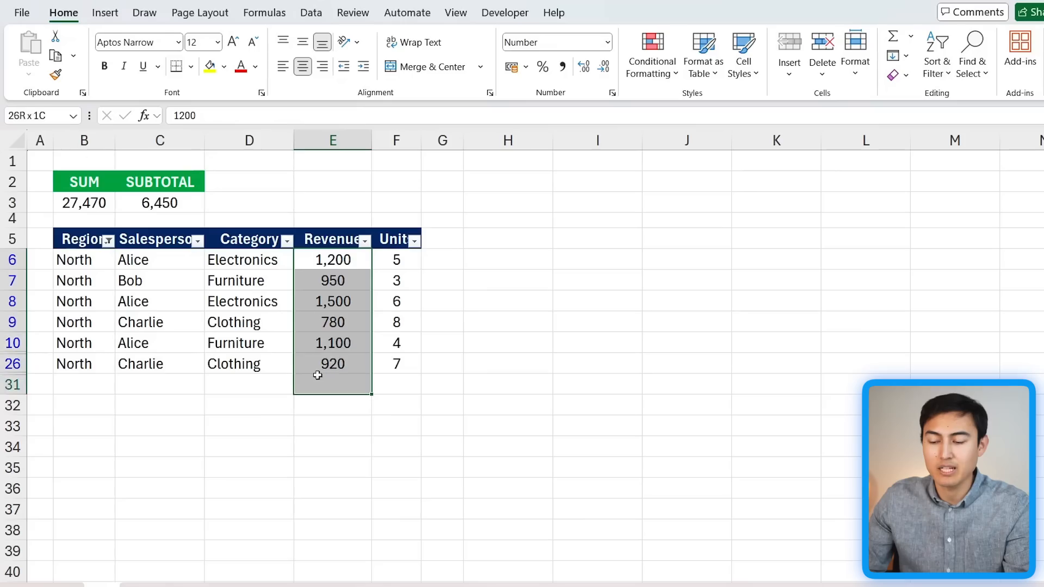
click(341, 272)
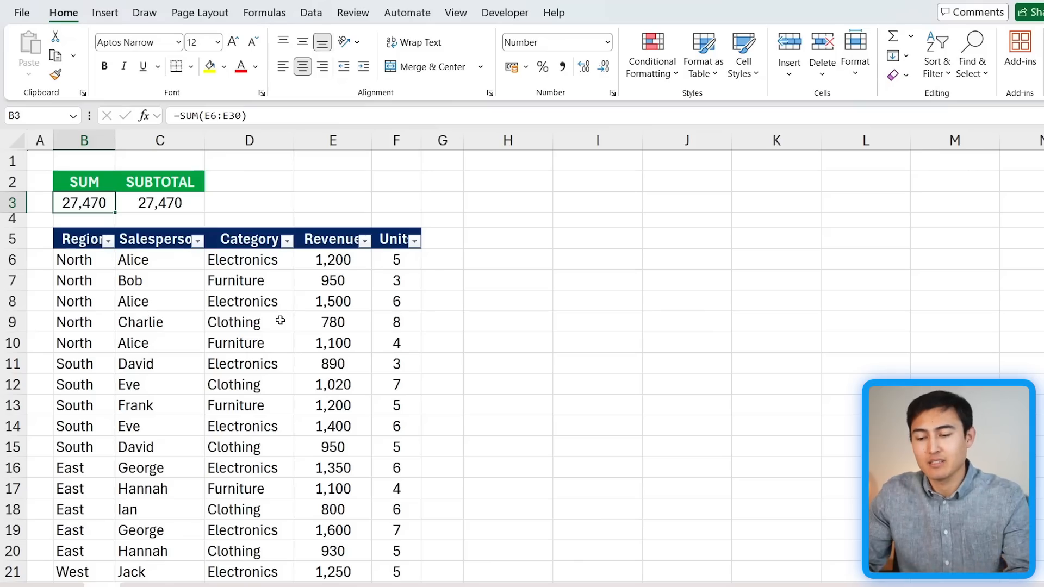
- Replace the SUM formula in B3 with an AVERAGE formula over the revenue range E6:E30
double_click(74, 205)
key(ctrl+a)
text(v)
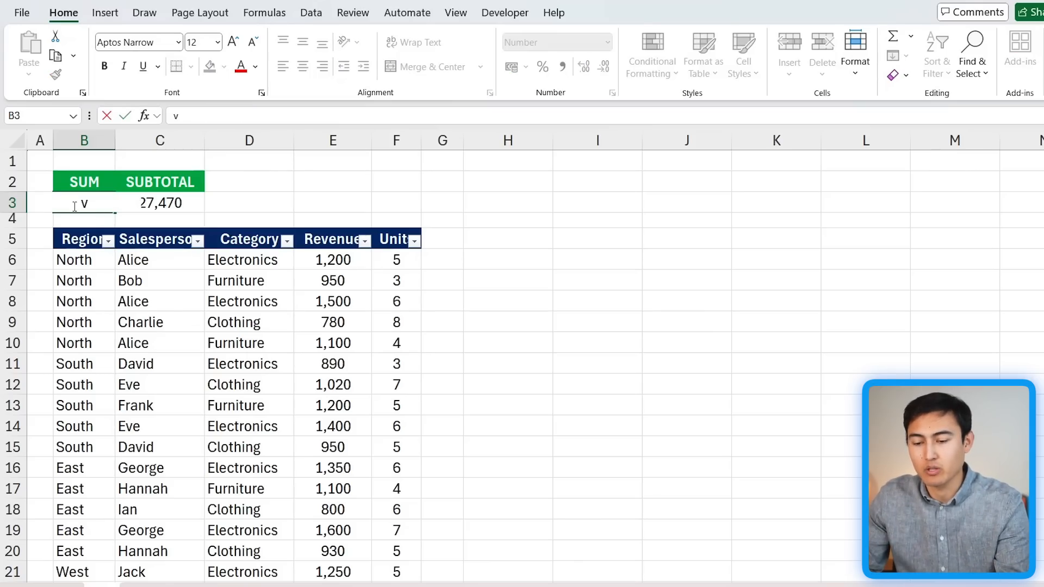
text(=aver)
key(Tab)
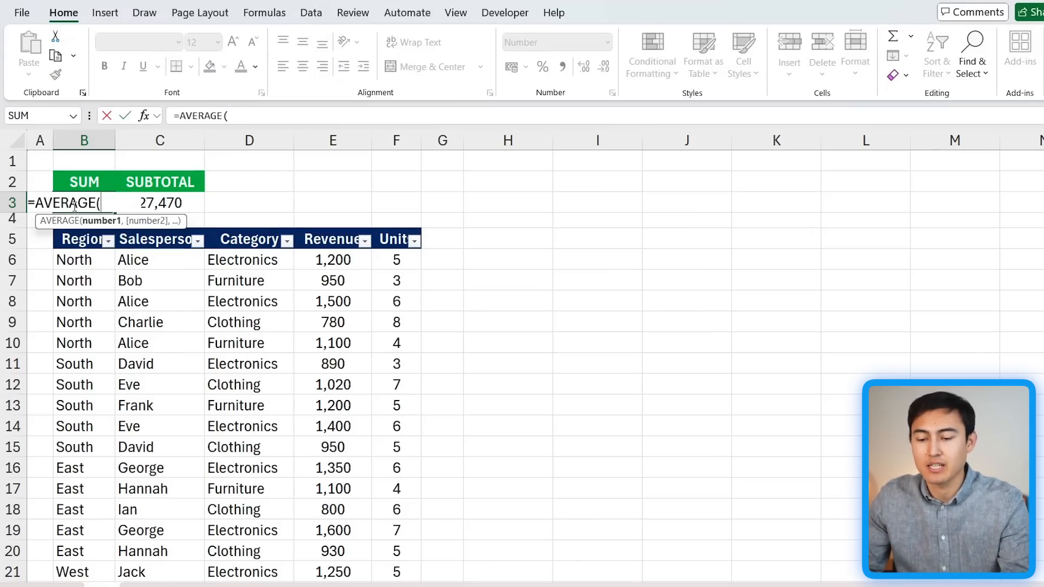
click(334, 261)
key(ctrl+shift+Down)
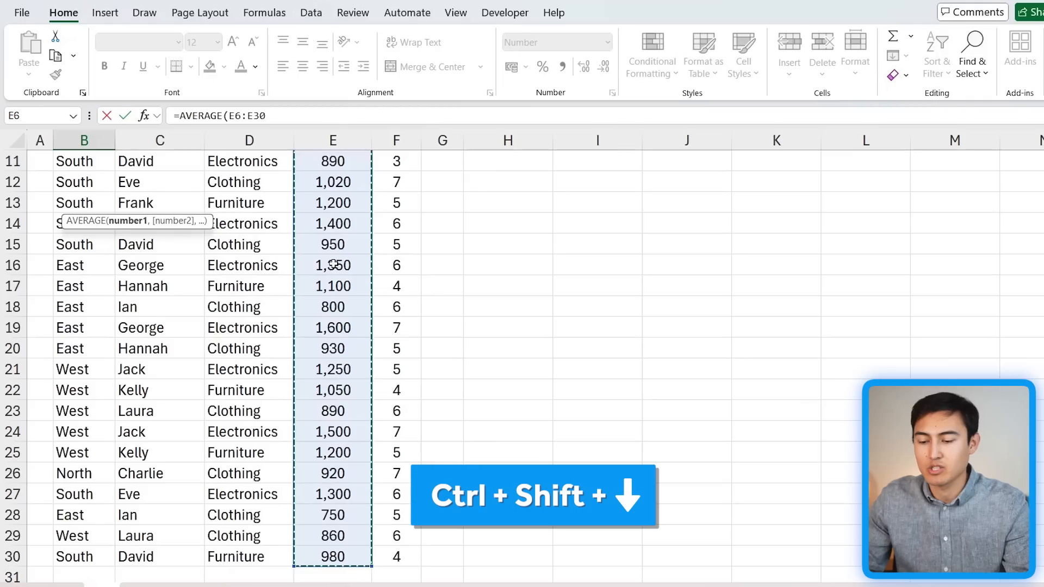
key(Return)
key(Up)
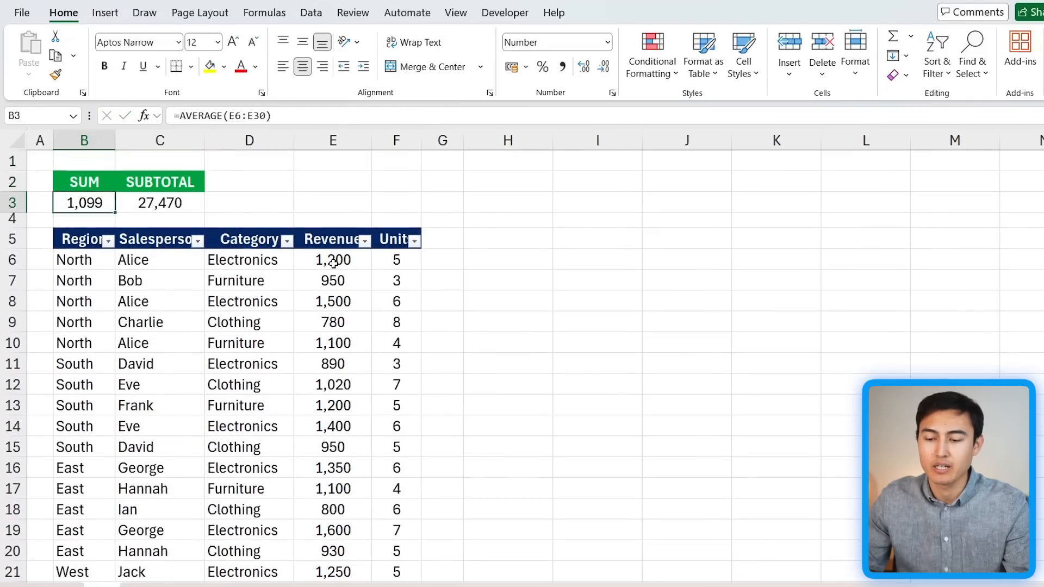
- Change the SUBTOTAL formula in C3 to function number 1 for AVERAGE, keeping the range E6:E30
key(Right)
key(F2)
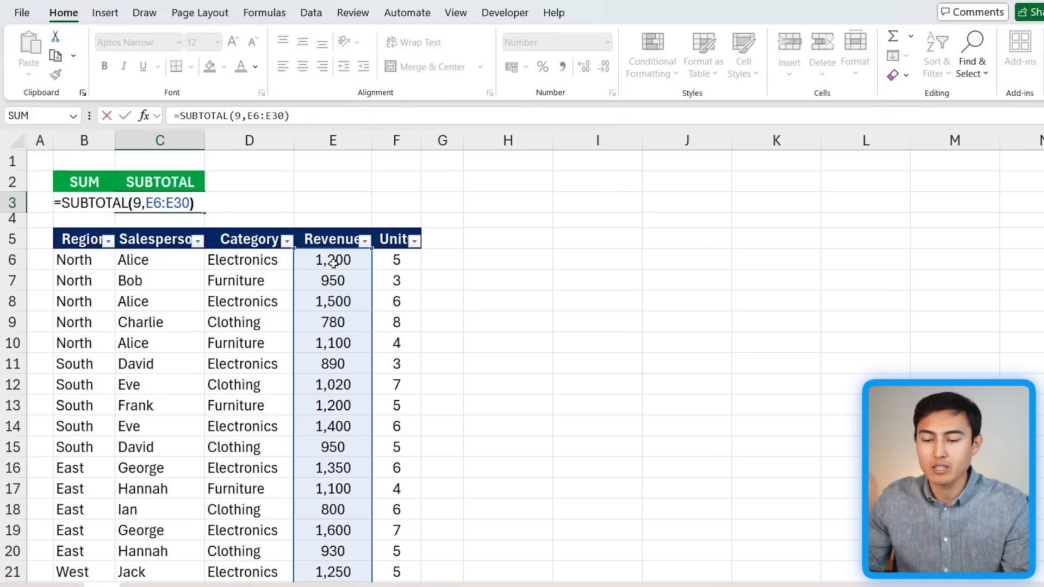
key(BackSpace)
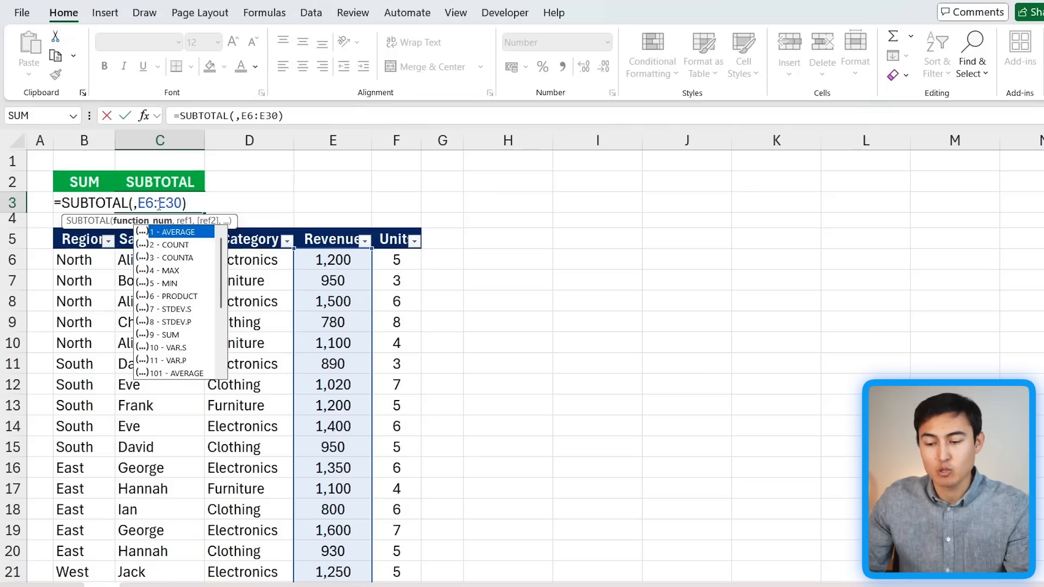
double_click(198, 234)
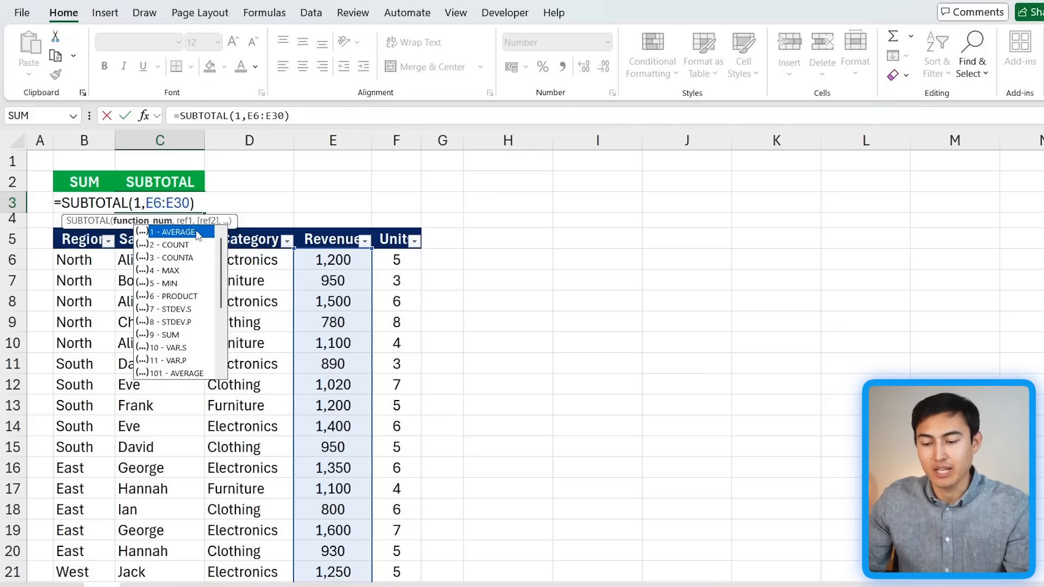
key(Return)
key(Up)
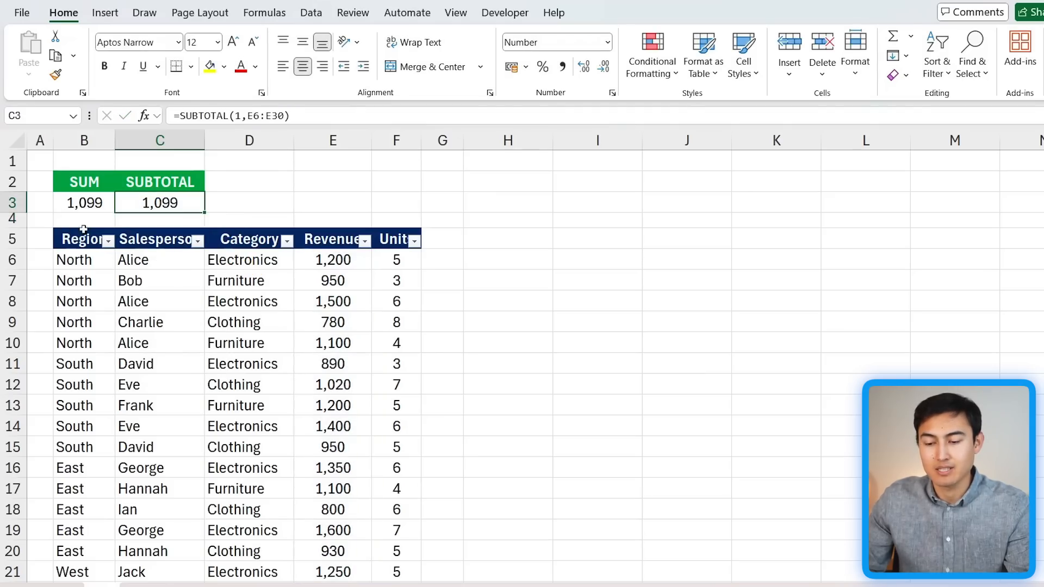
- Filter the Region column to display only the East rows
click(108, 241)
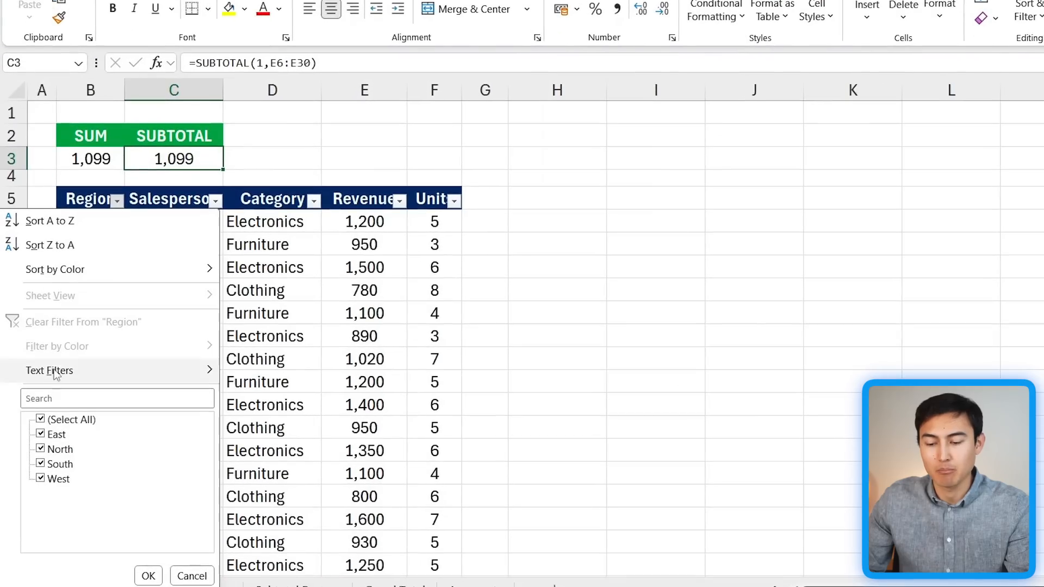
click(61, 441)
click(61, 434)
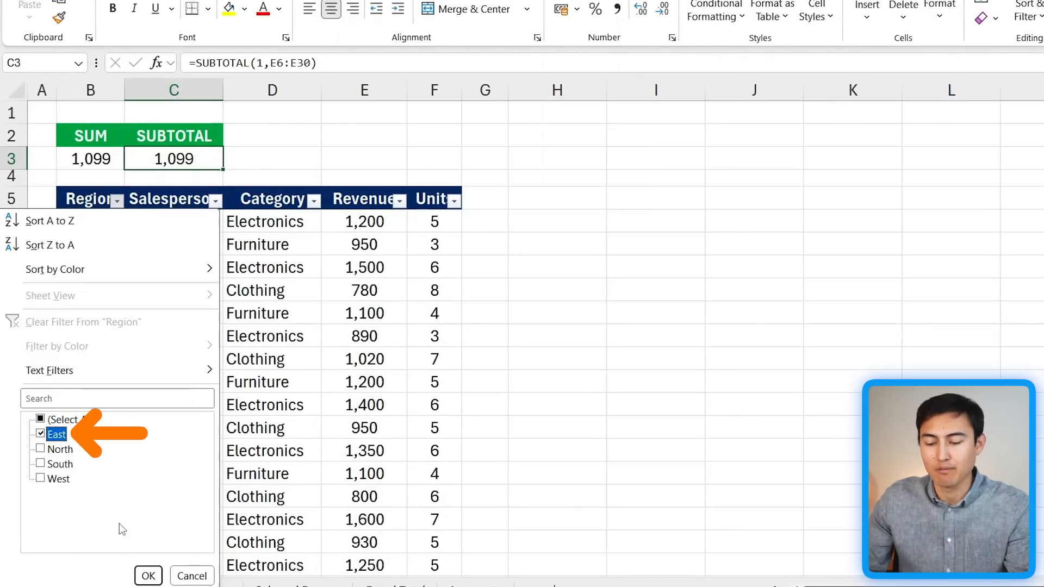
click(148, 576)
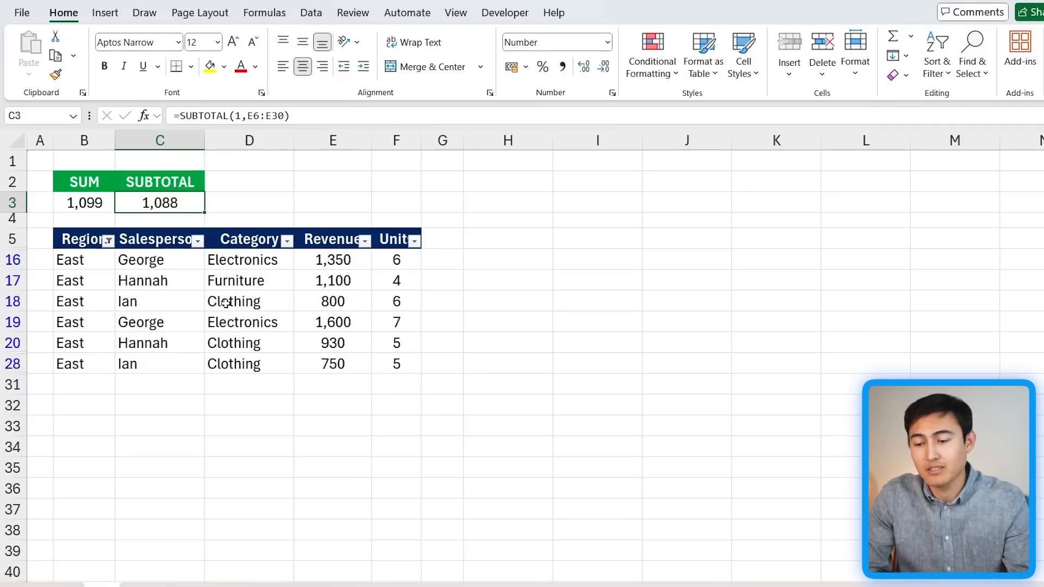
- Examine the function number options of the SUBTOTAL formula in C3, including the 101 to 111 series
double_click(141, 199)
click(140, 201)
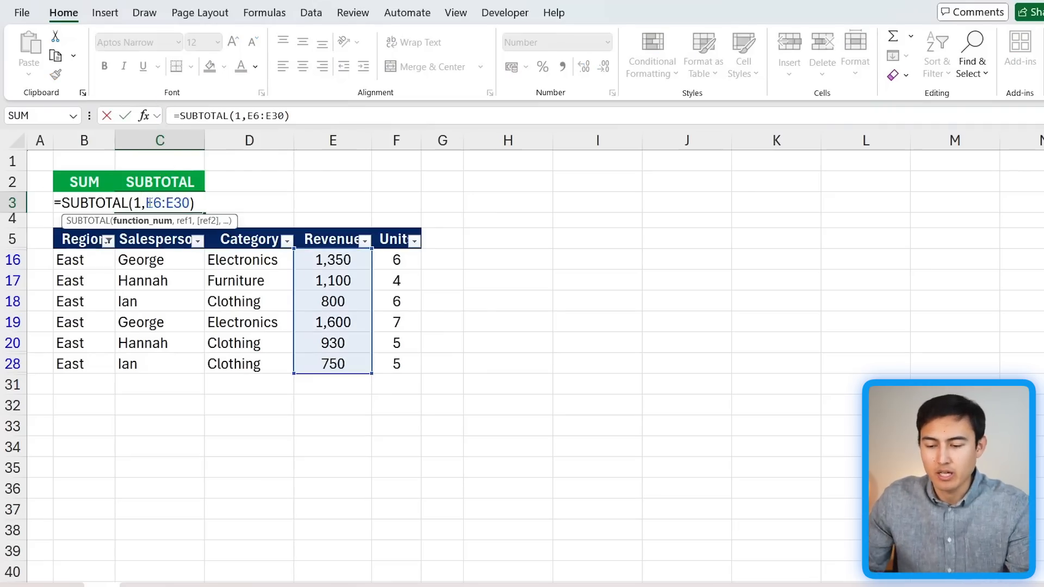
key(BackSpace)
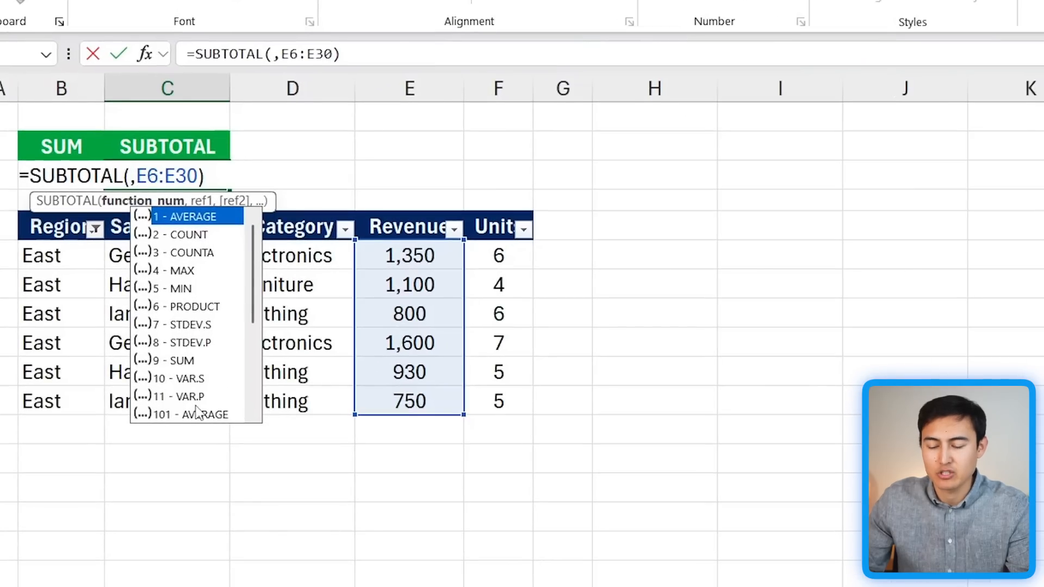
scroll(197, 412, down, 3)
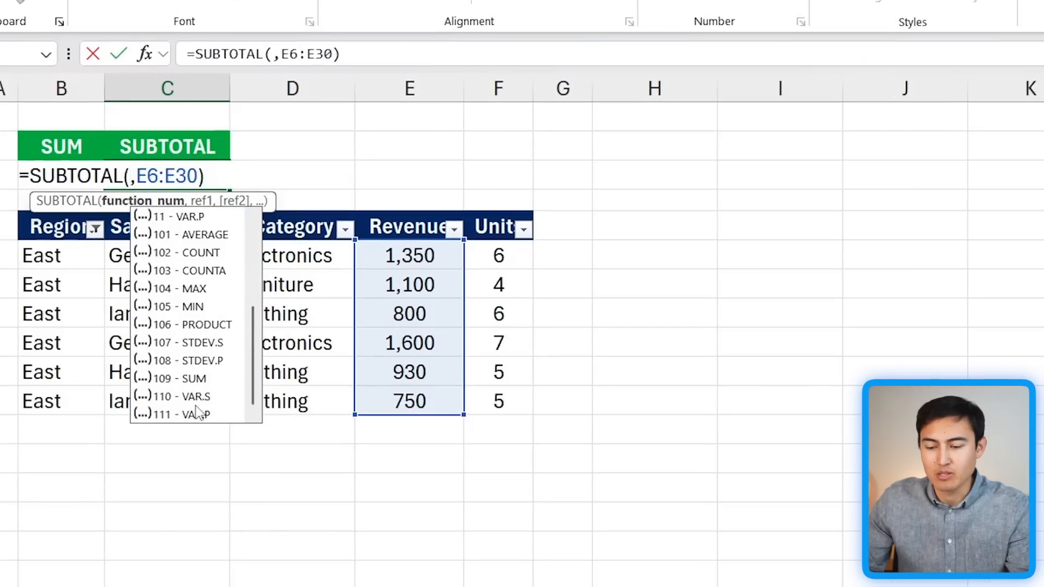
click(193, 240)
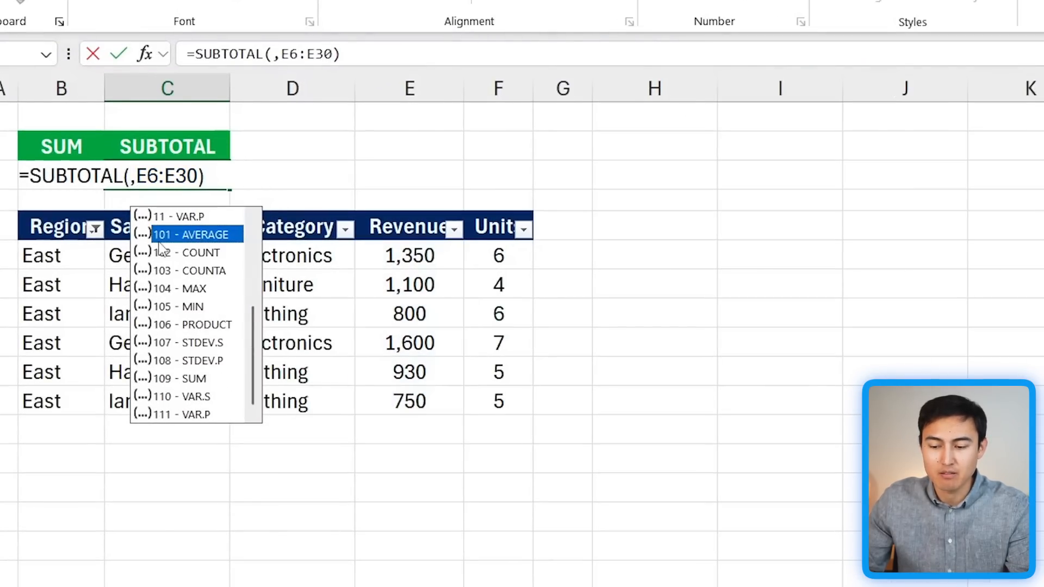
click(197, 415)
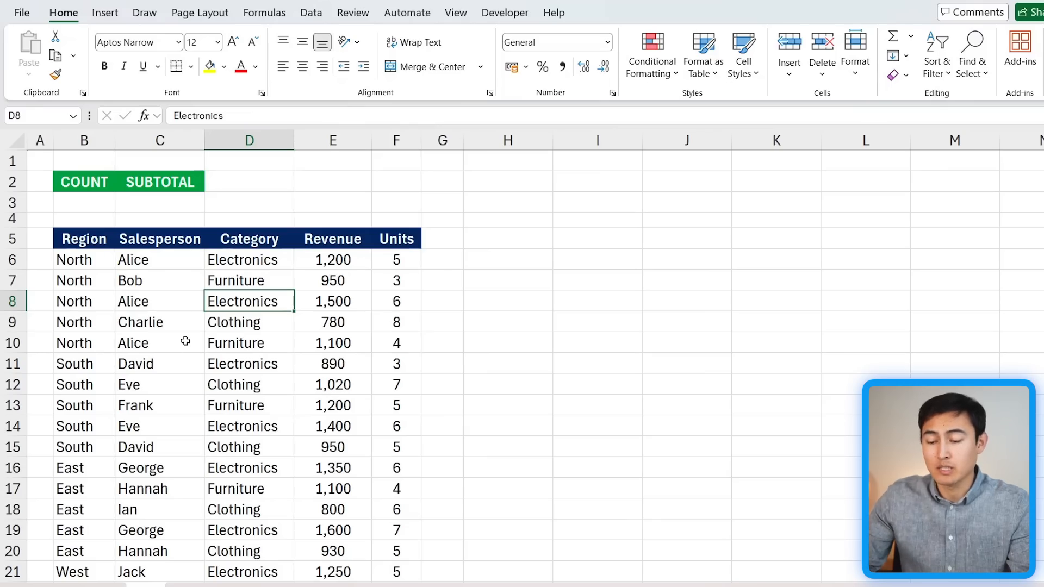
- Convert the sales range into a table with headers and enter a COUNT formula over its Revenue column in B3
key(ctrl+t)
key(Return)
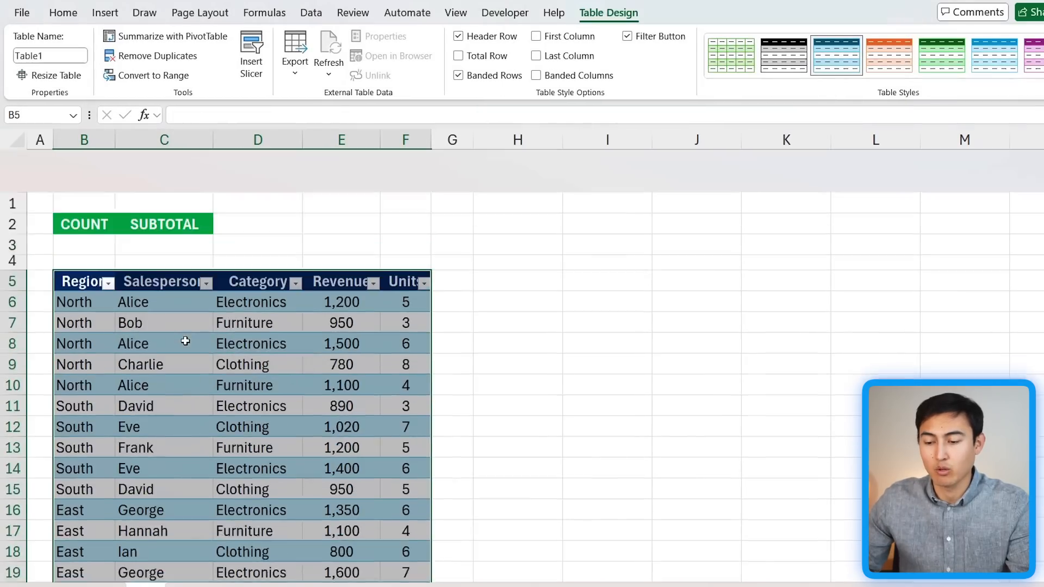
click(100, 192)
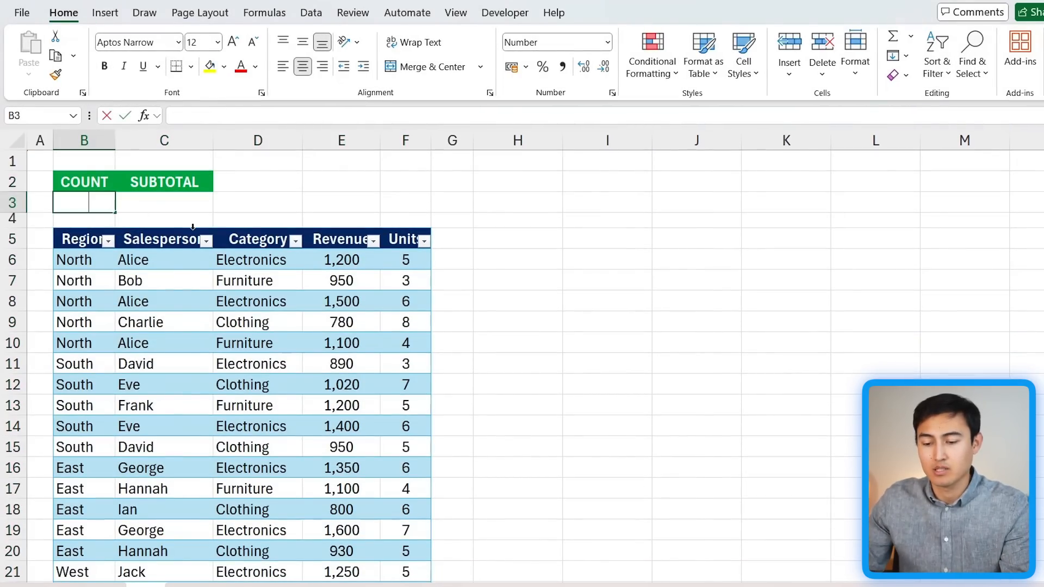
text(=count)
key(Down)
key(Tab)
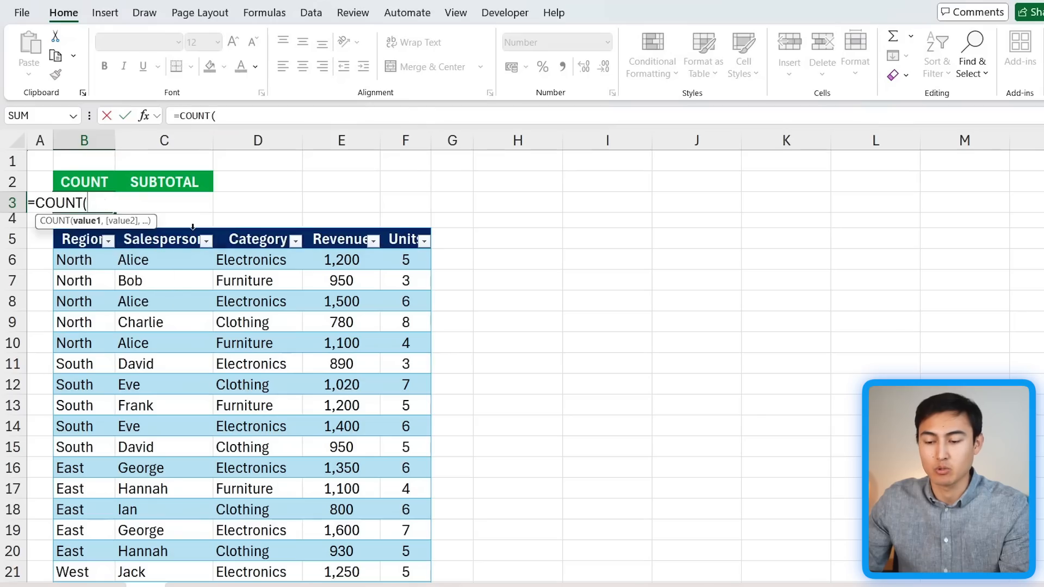
click(332, 263)
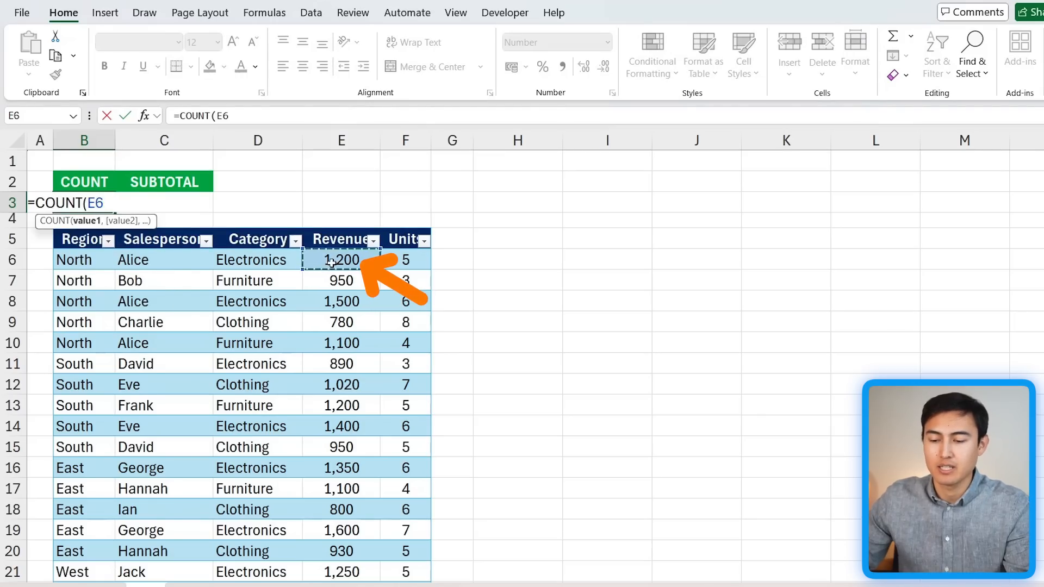
key(ctrl+shift+Down)
key(Return)
key(Up)
key(Up)
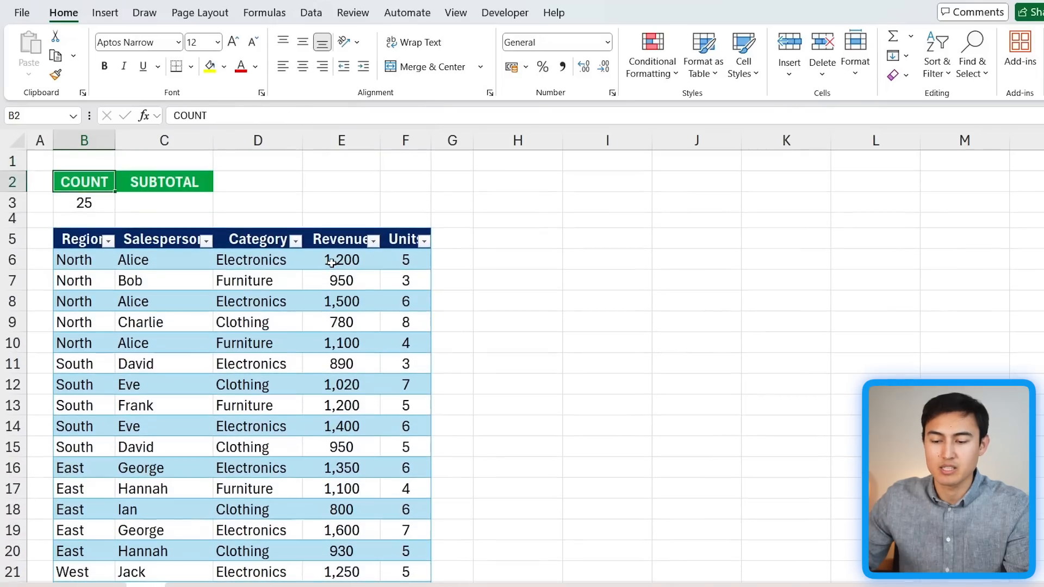
- Enter a SUBTOTAL formula in C3 with function number 2 for COUNT over the table's Revenue column
key(Down)
key(Right)
text(=subtot)
key(Tab)
key(Down)
key(Down)
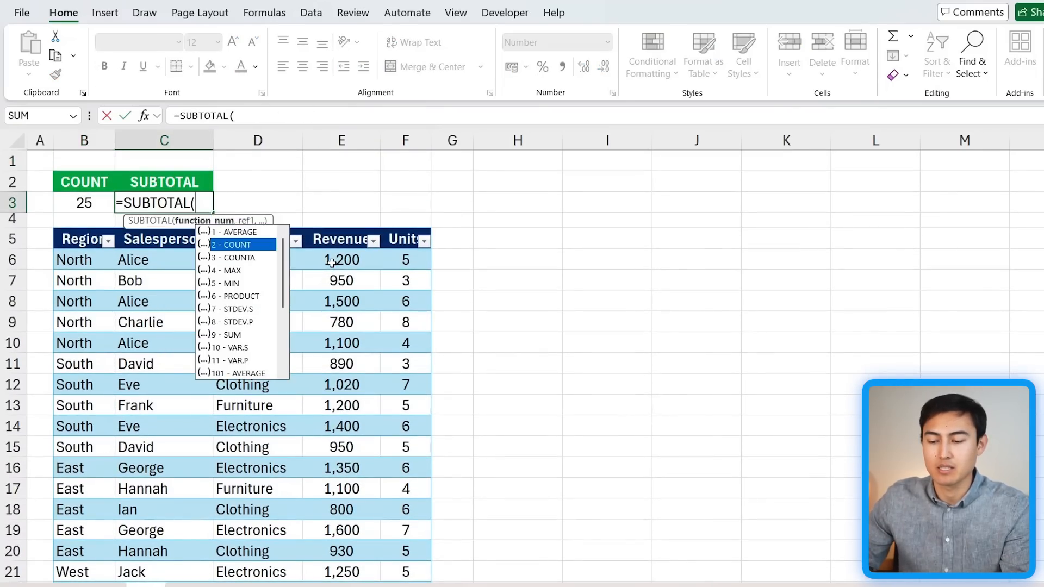
key(Up)
key(Tab)
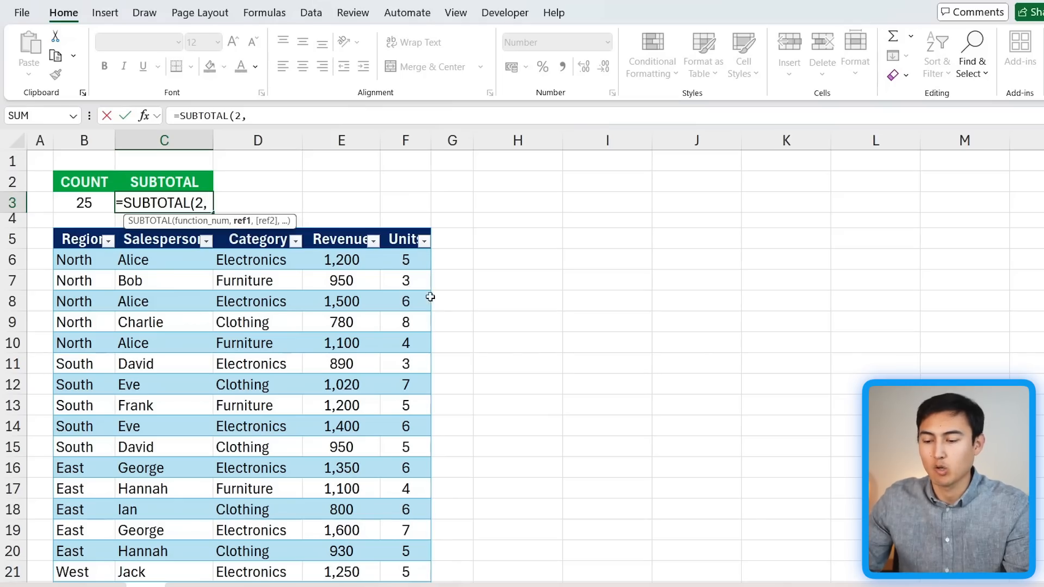
text(,)
click(368, 256)
key(ctrl+shift+Down)
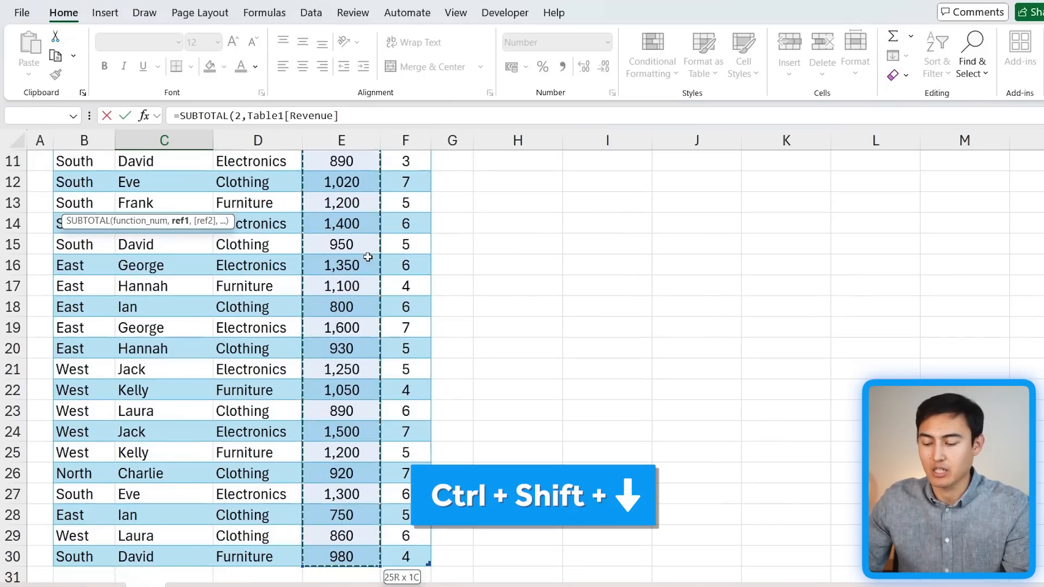
key(Return)
key(Up)
key(Up)
key(Up)
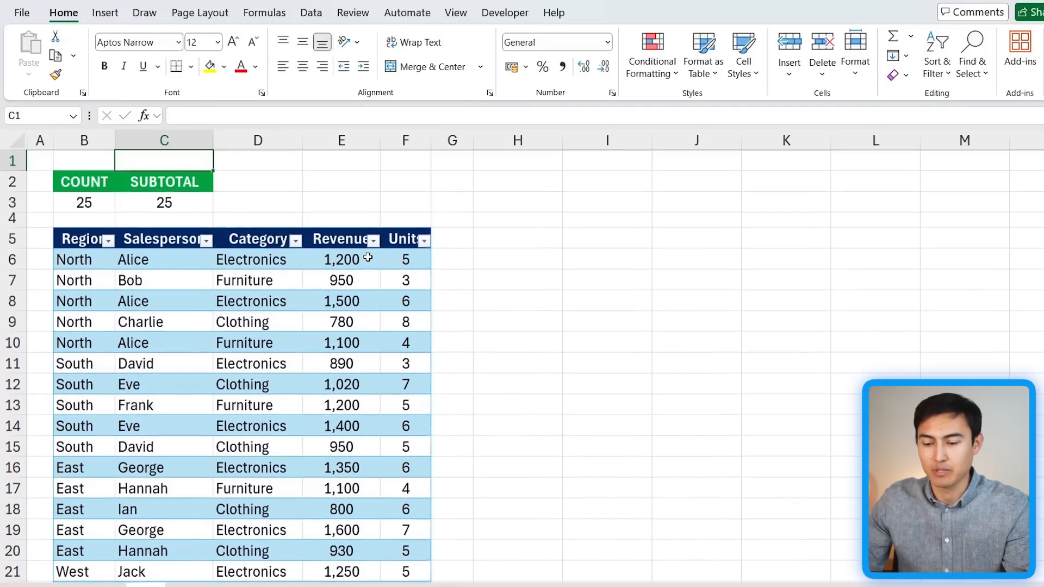
- Filter the table's Region column to display only the North rows
key(Down)
key(Down)
key(Left)
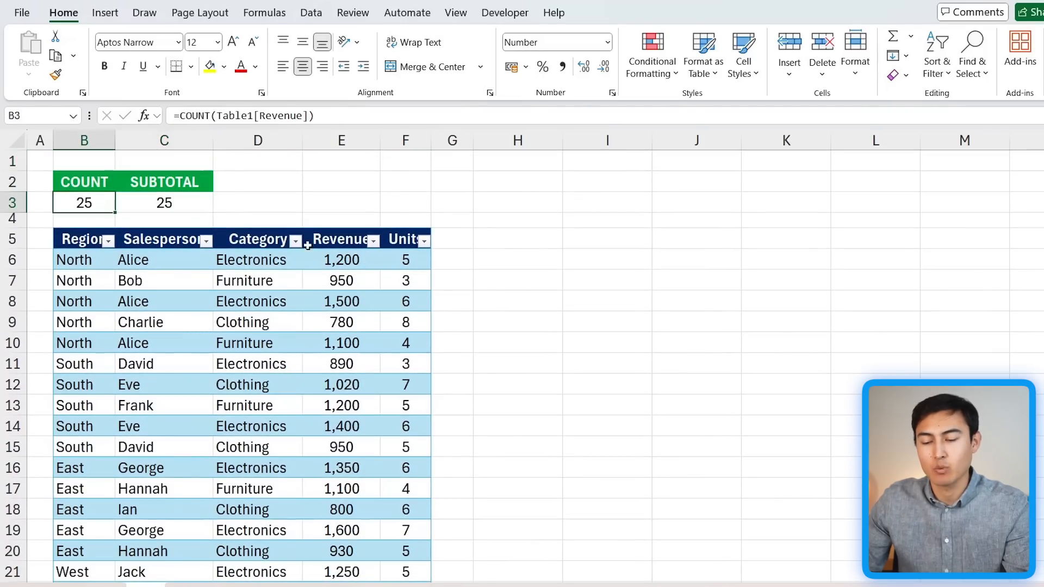
click(108, 242)
click(67, 439)
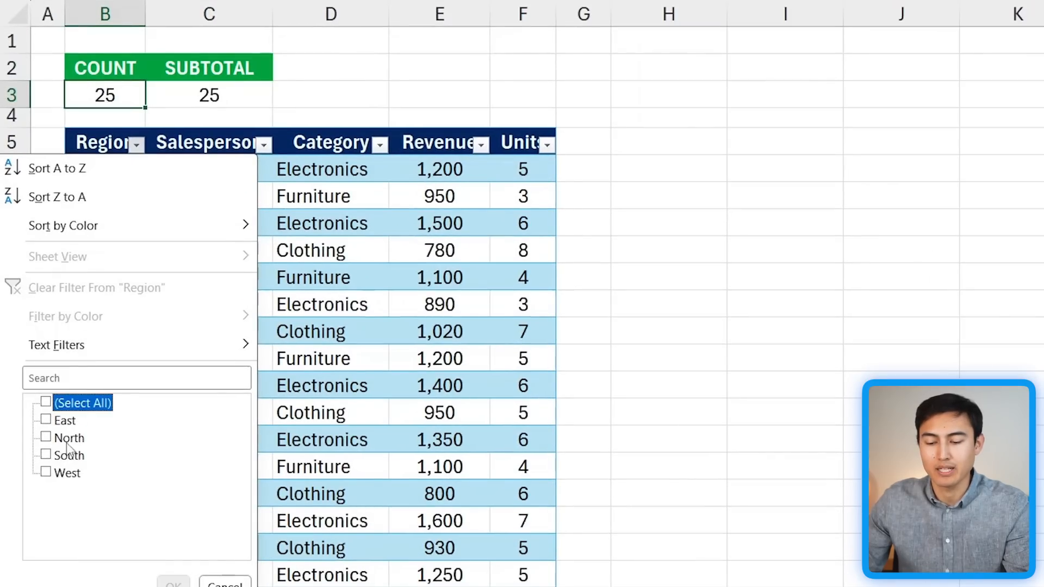
click(67, 438)
click(165, 579)
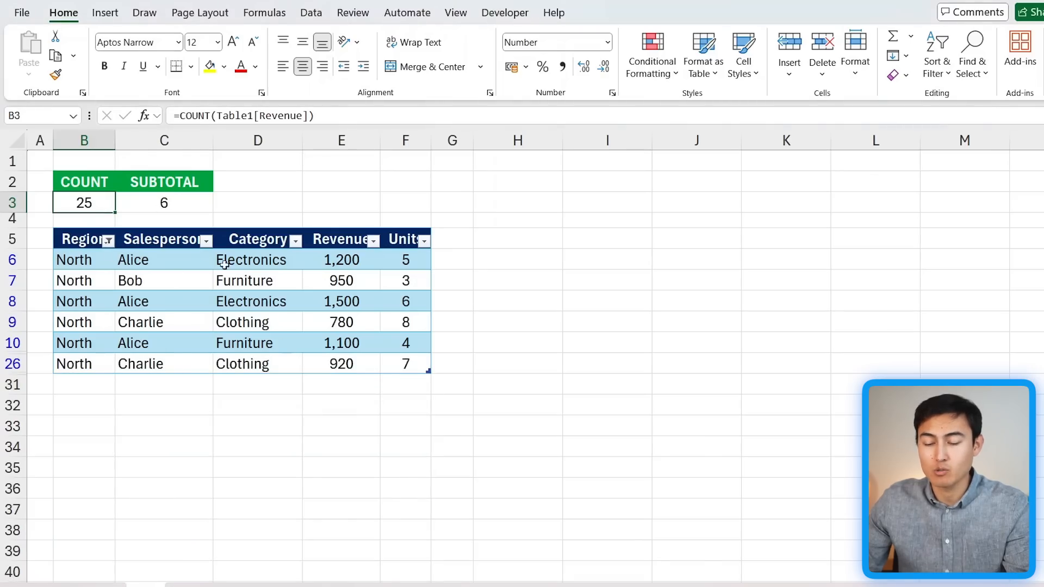
- Add a total row to the sales table
click(280, 350)
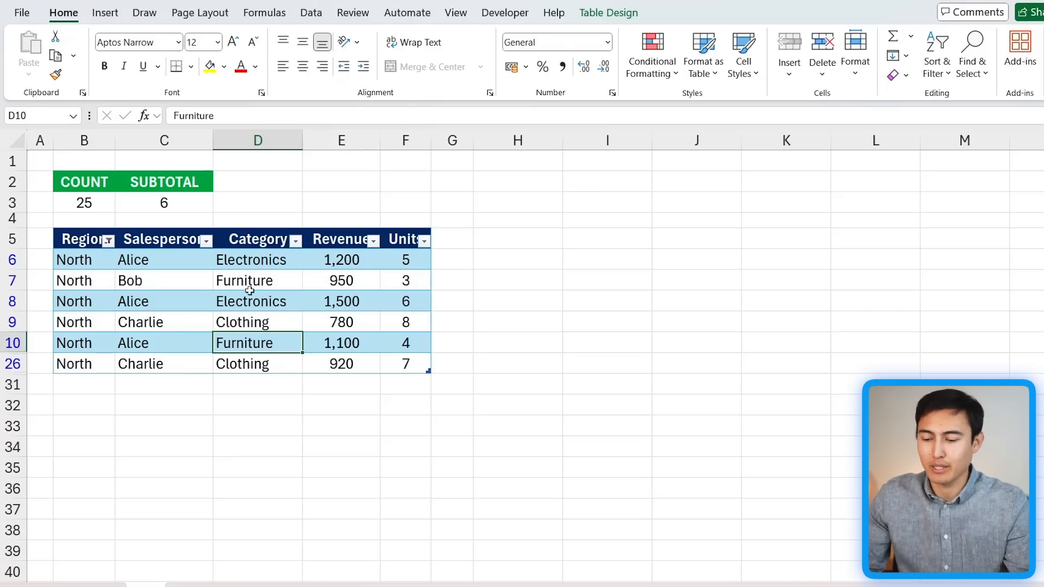
click(626, 21)
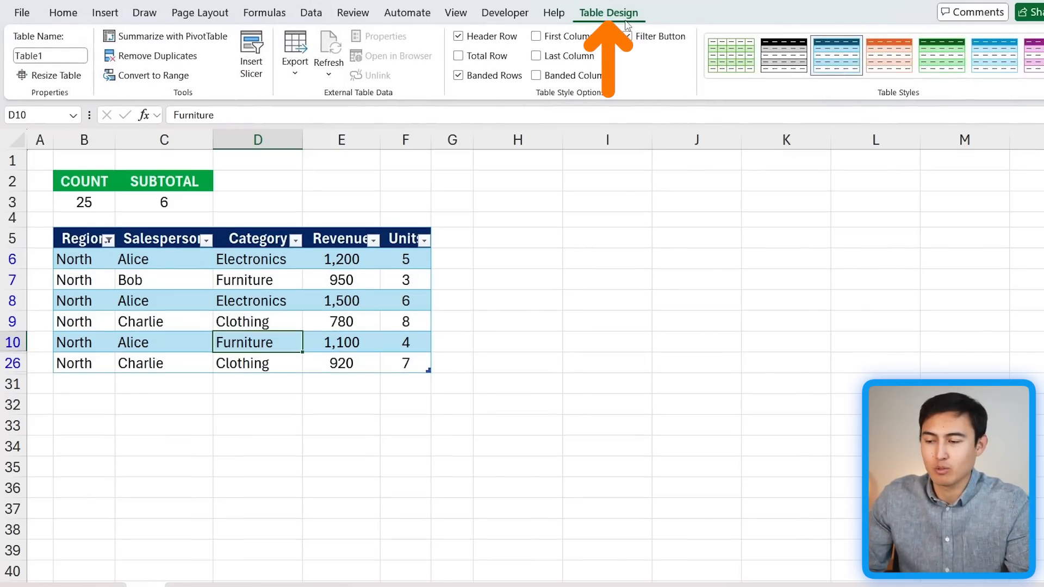
click(478, 62)
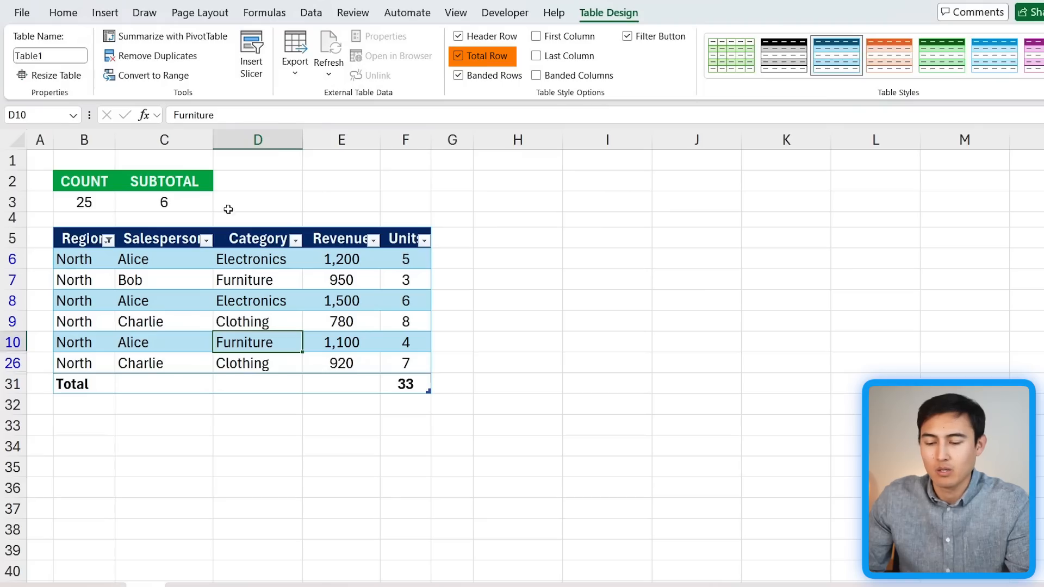
- Inspect the total row and the formula behind the Units total in F31
drag(74, 386, 339, 395)
click(399, 446)
click(420, 388)
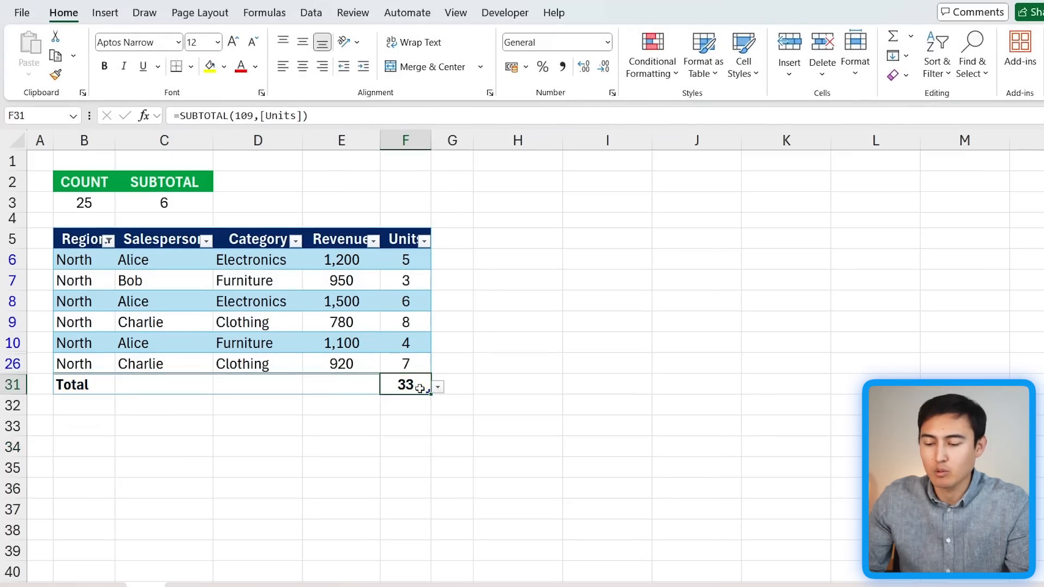
click(216, 115)
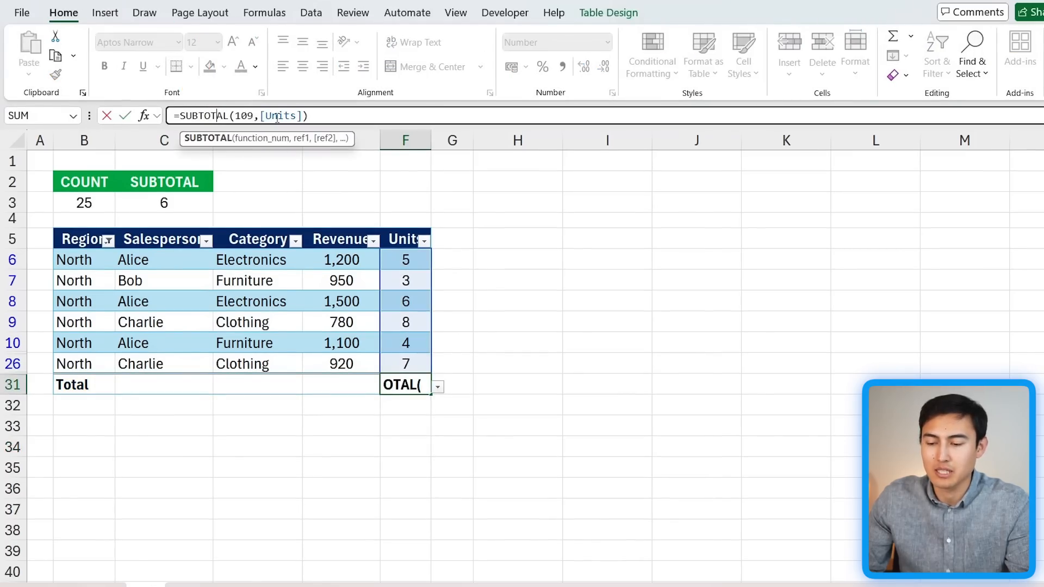
key(Escape)
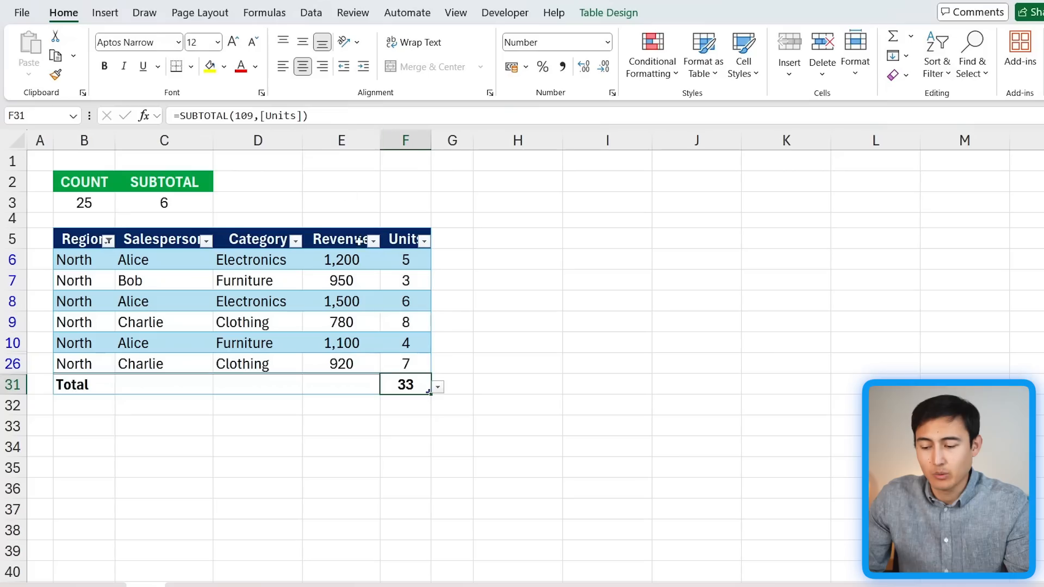
- Set the Units total in F31 to Count, for comparison with the SUBTOTAL in C3
click(437, 387)
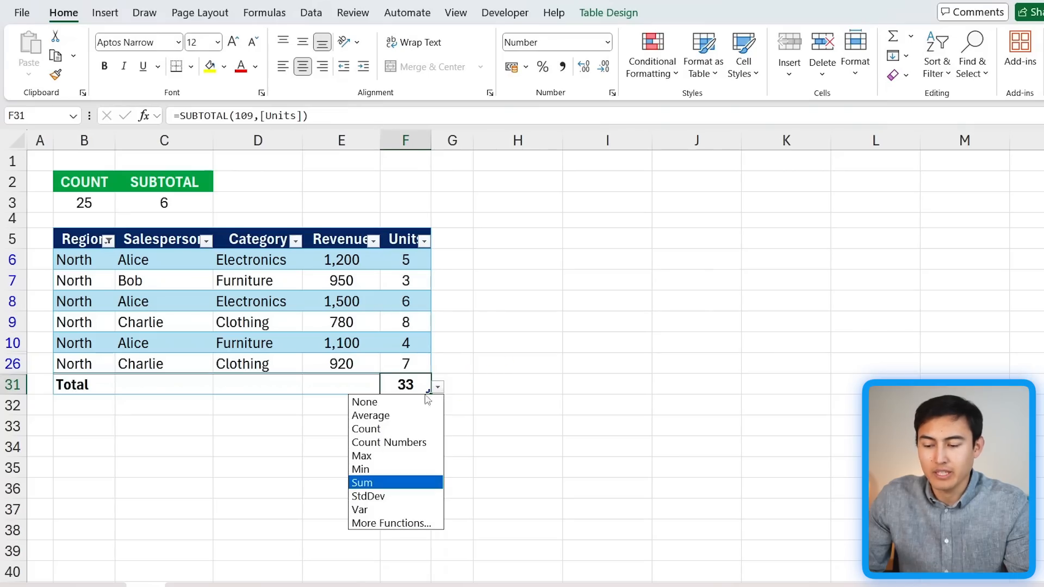
click(383, 430)
click(137, 200)
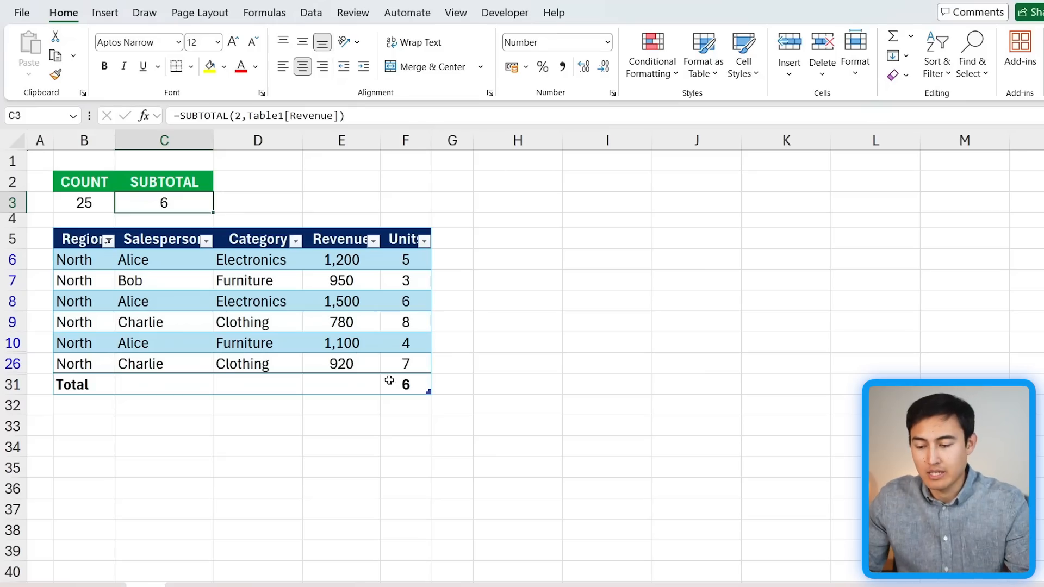
- Examine the function number used in the SUBTOTAL formula of the Units total in F31
click(395, 385)
click(254, 117)
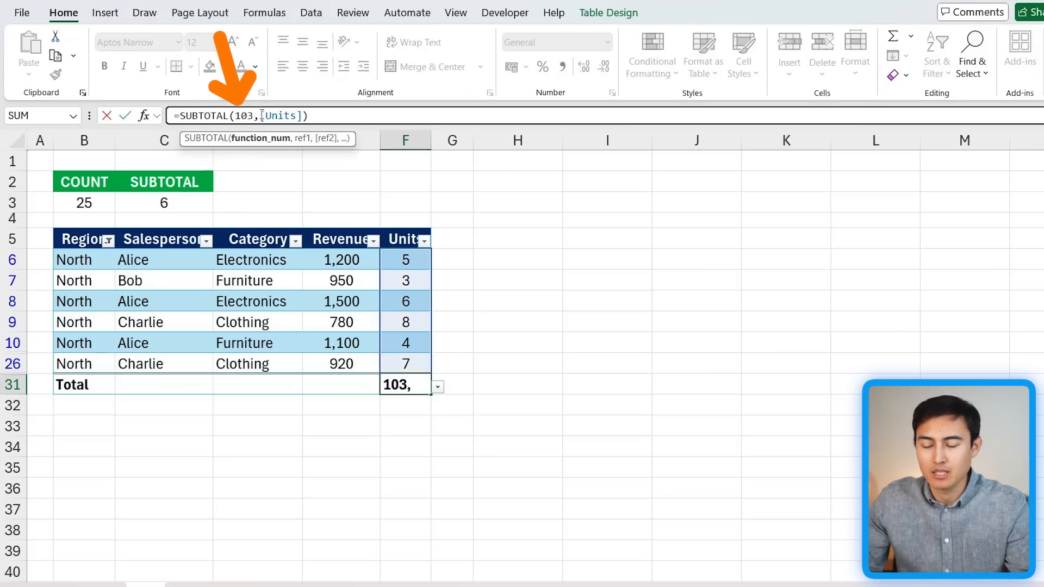
key(Delete)
text(1)
key(Return)
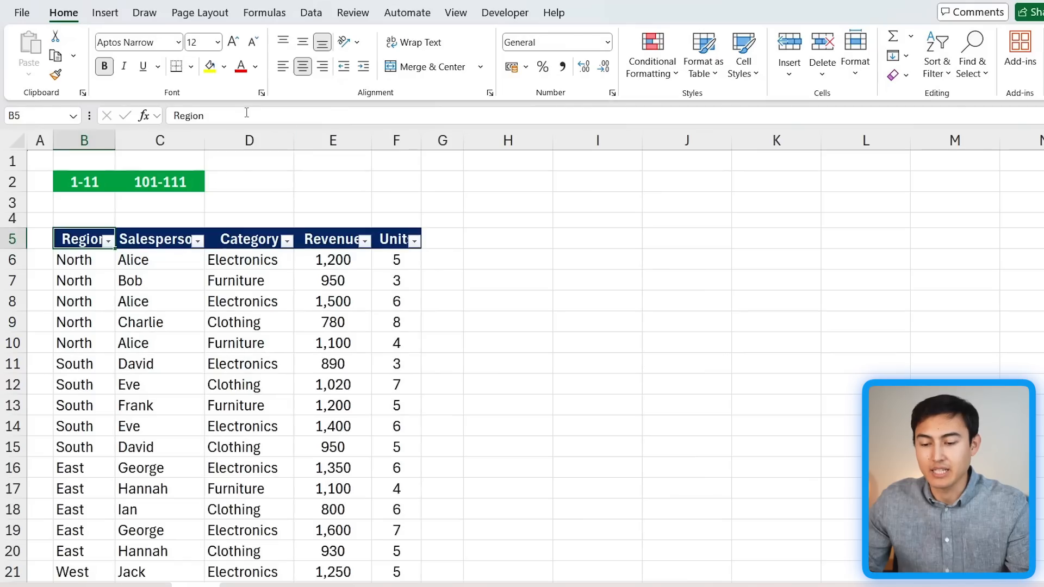
- Enter a SUBTOTAL formula in B3 that sums the revenue in E6:E30 with function number 9
key(Up)
key(Up)
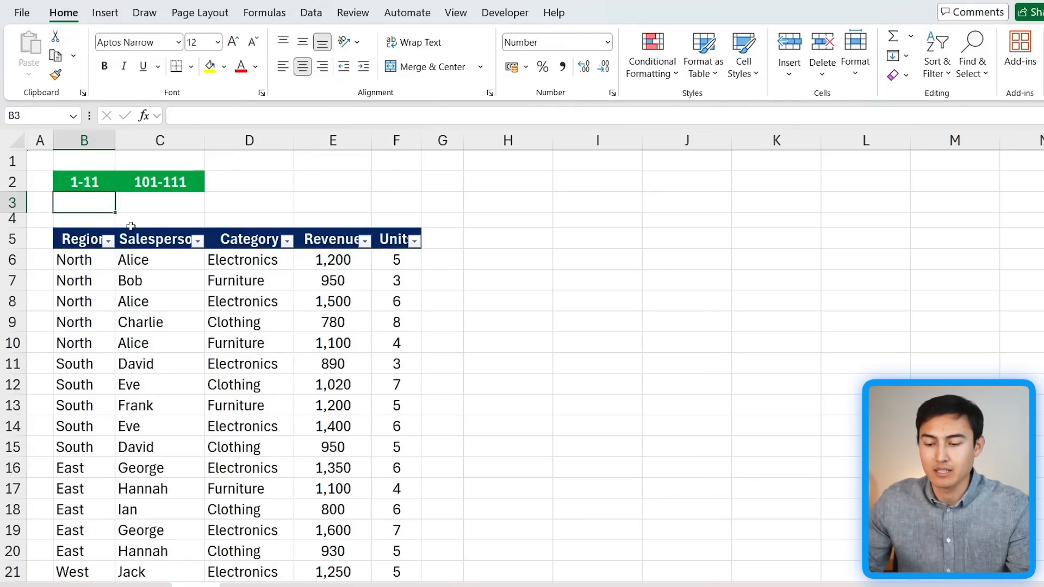
text(=)
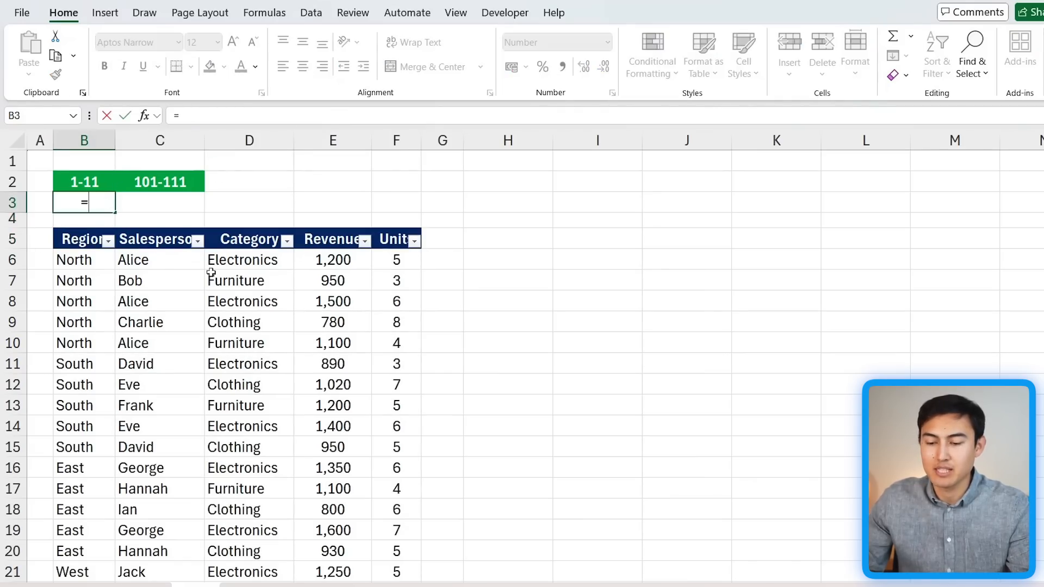
text(sub)
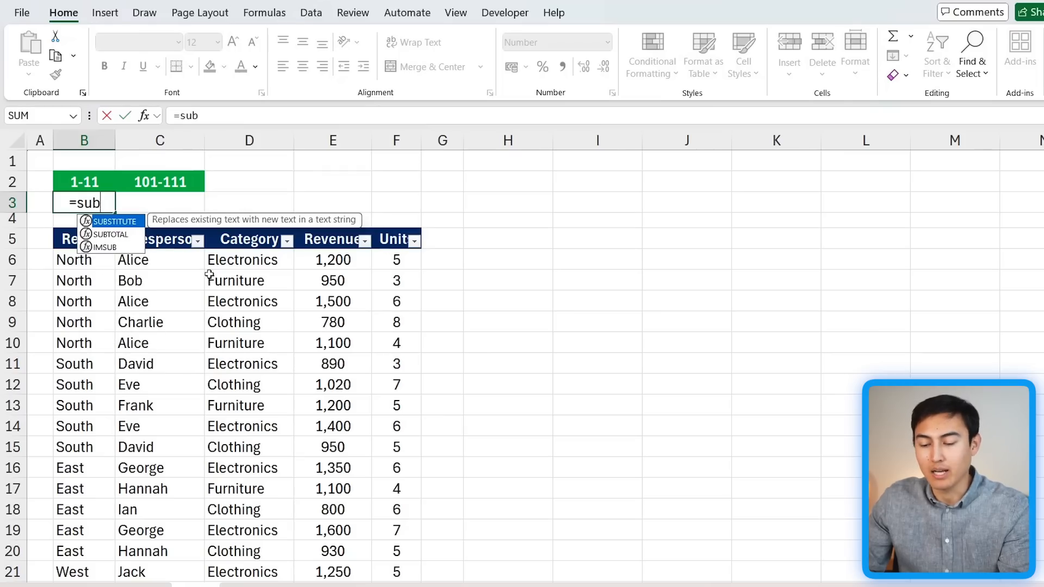
text(t)
key(Tab)
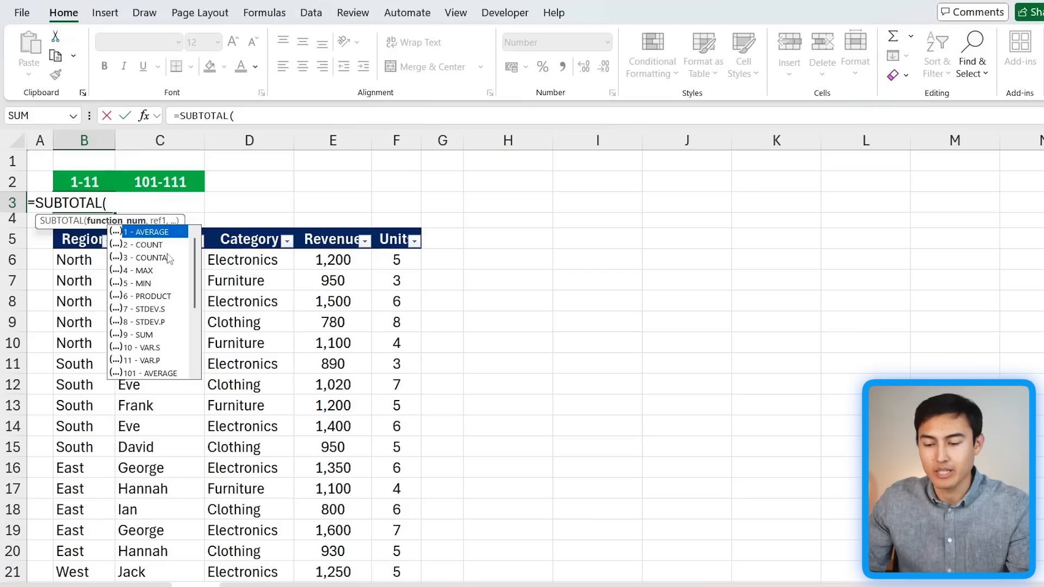
text(9,)
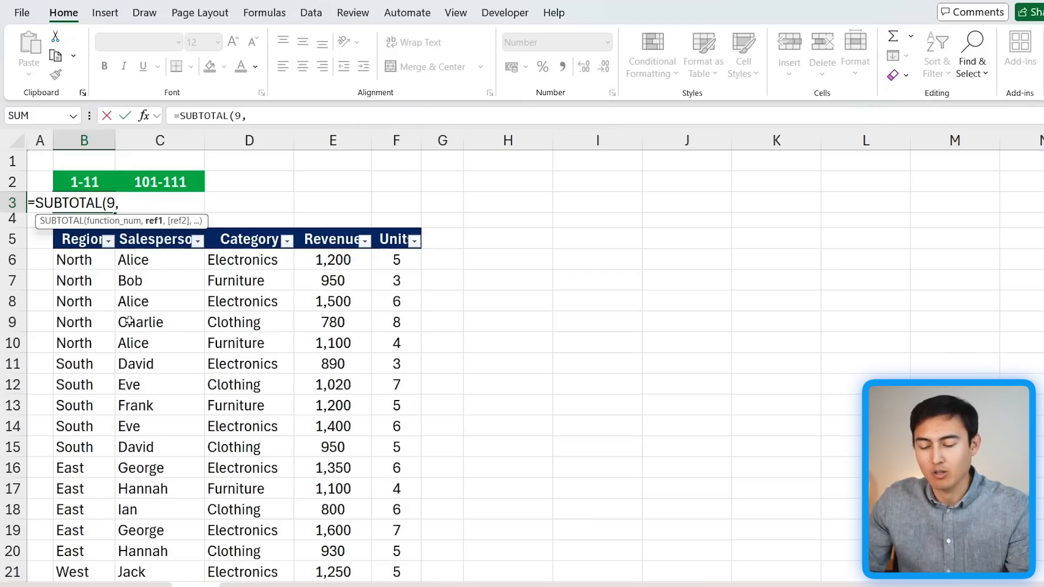
click(335, 263)
key(ctrl+shift+Down)
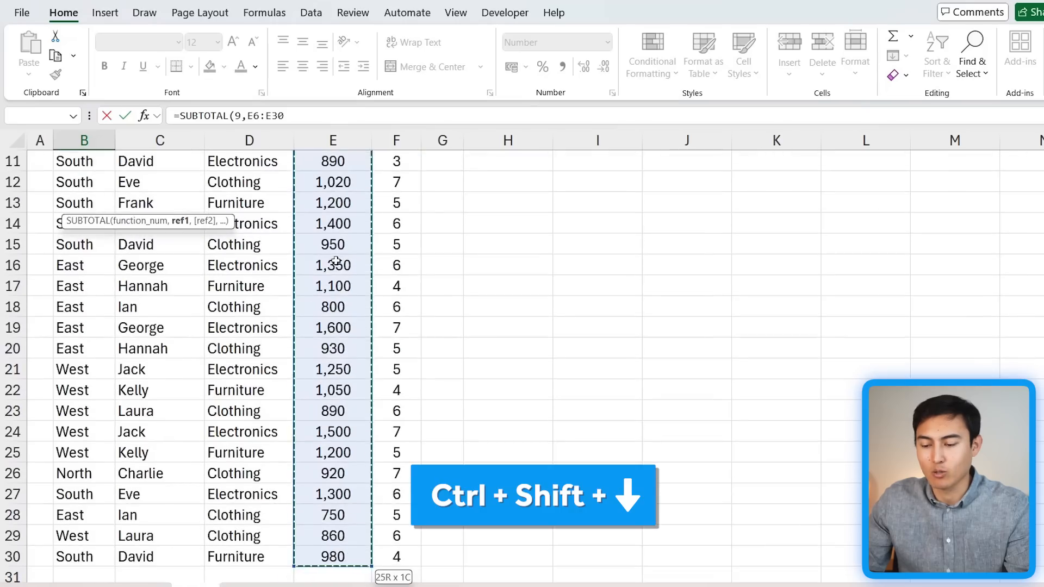
key(Return)
- Enter a SUBTOTAL formula in C3 that sums the revenue in E6:E30 with function number 109
key(Up)
key(Right)
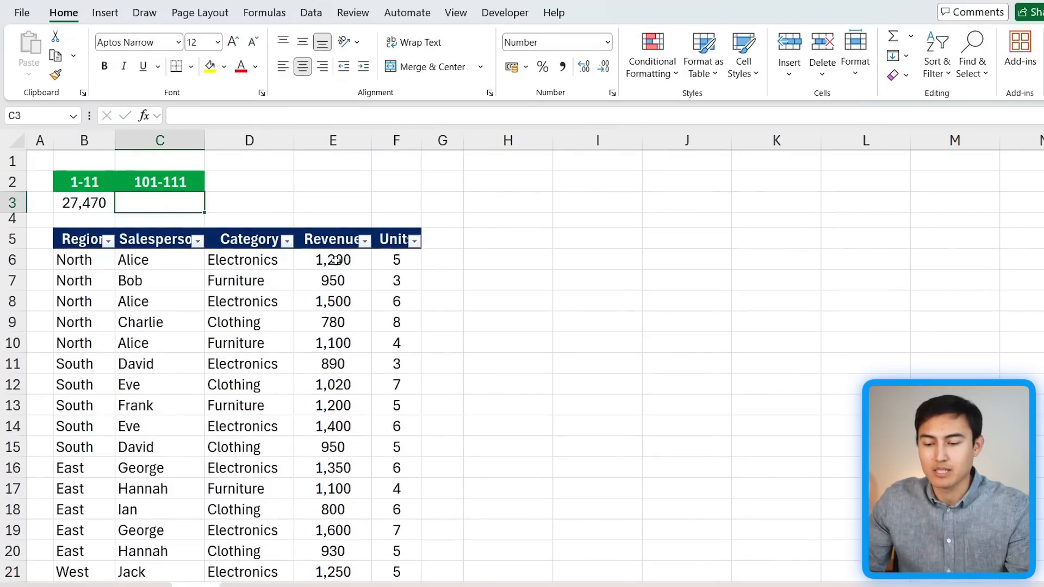
text(=sum)
key(BackSpace)
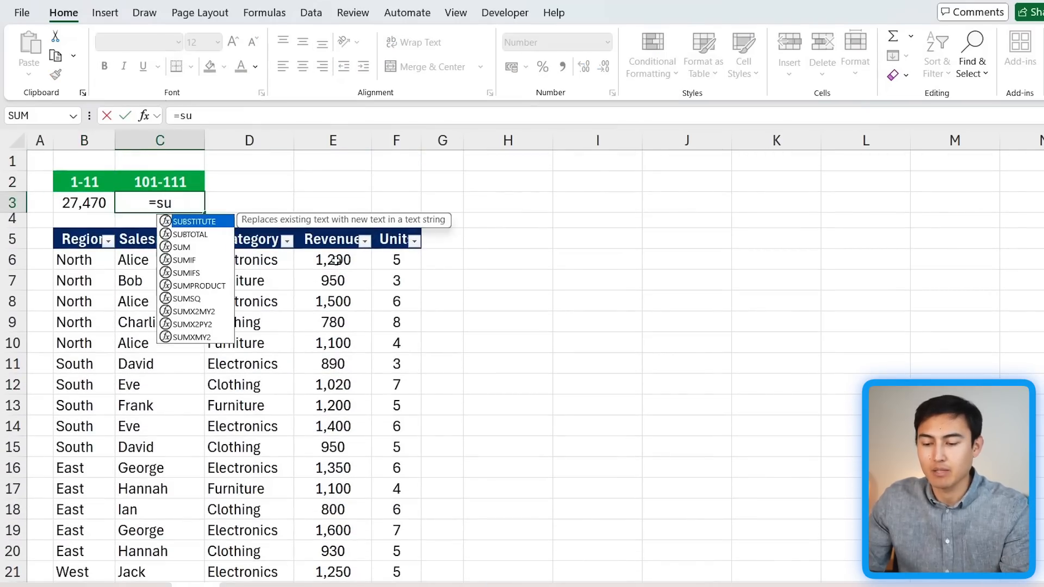
text(b)
key(Down)
key(Tab)
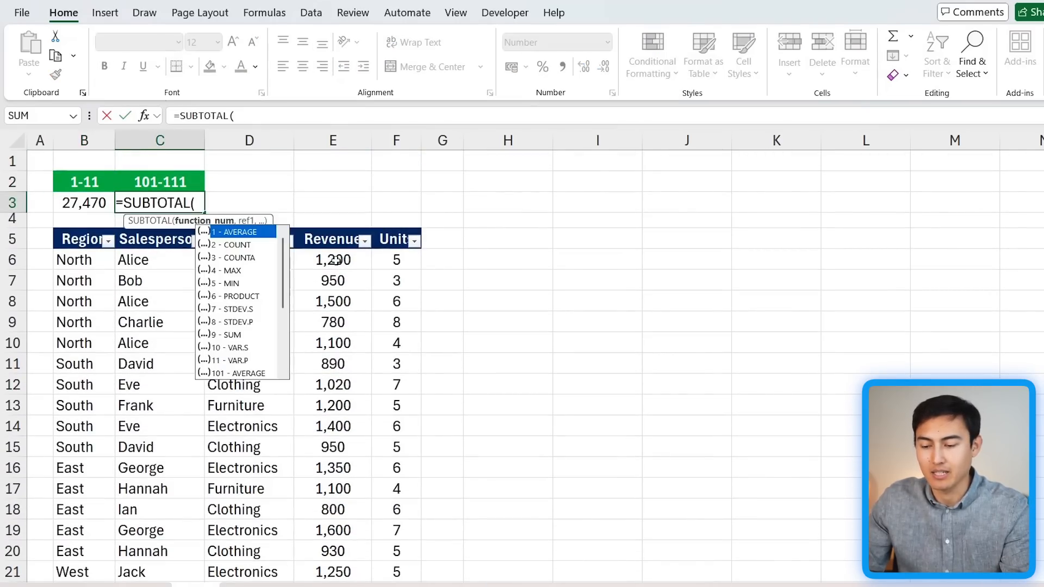
key(Down)
key(Down)
key(Down)
key(Down)
key(Down)
key(Down)
key(Down)
key(Down)
key(Down)
key(Down)
key(Down)
key(Down)
key(Down)
key(Down)
key(Down)
key(Down)
key(Down)
key(Down)
key(Down)
key(Down)
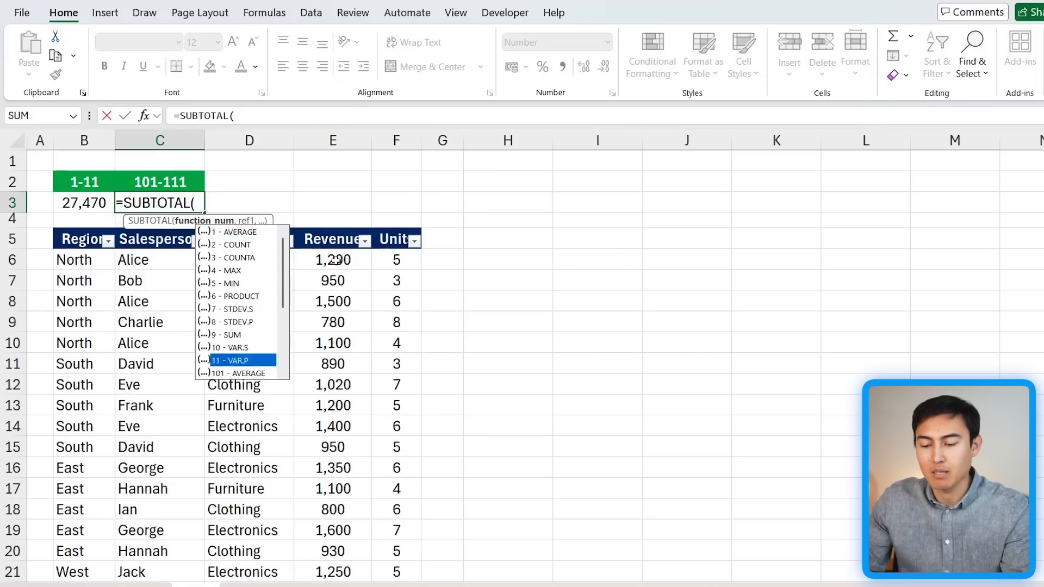
key(Up)
key(Up)
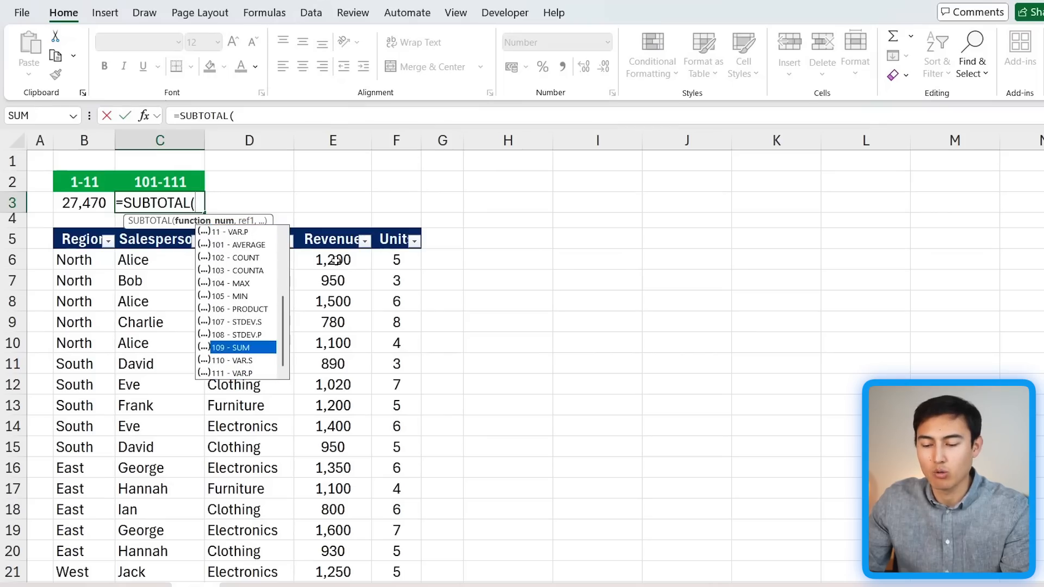
key(Tab)
text(,)
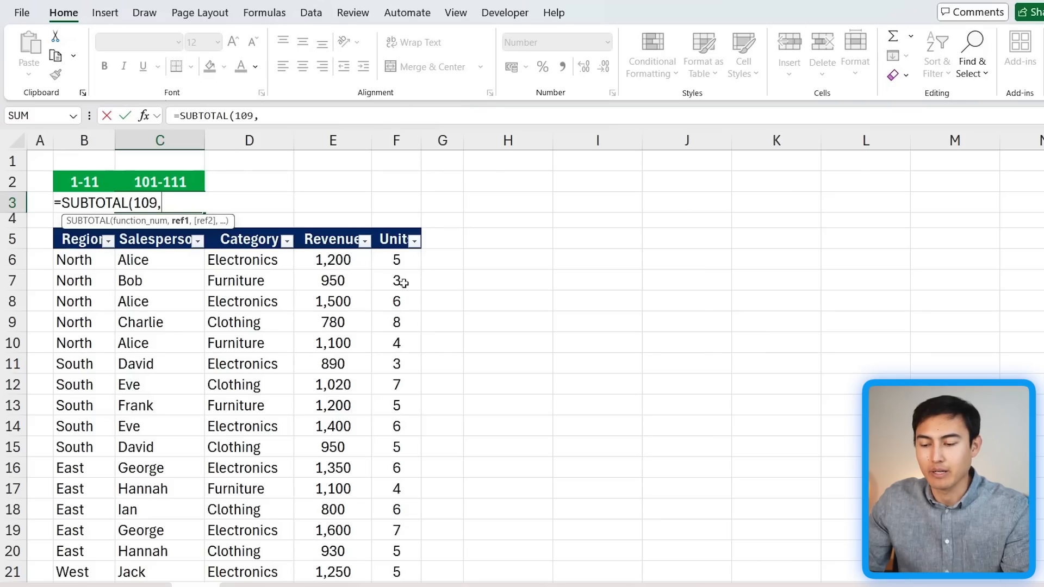
click(328, 266)
key(ctrl+shift+Down)
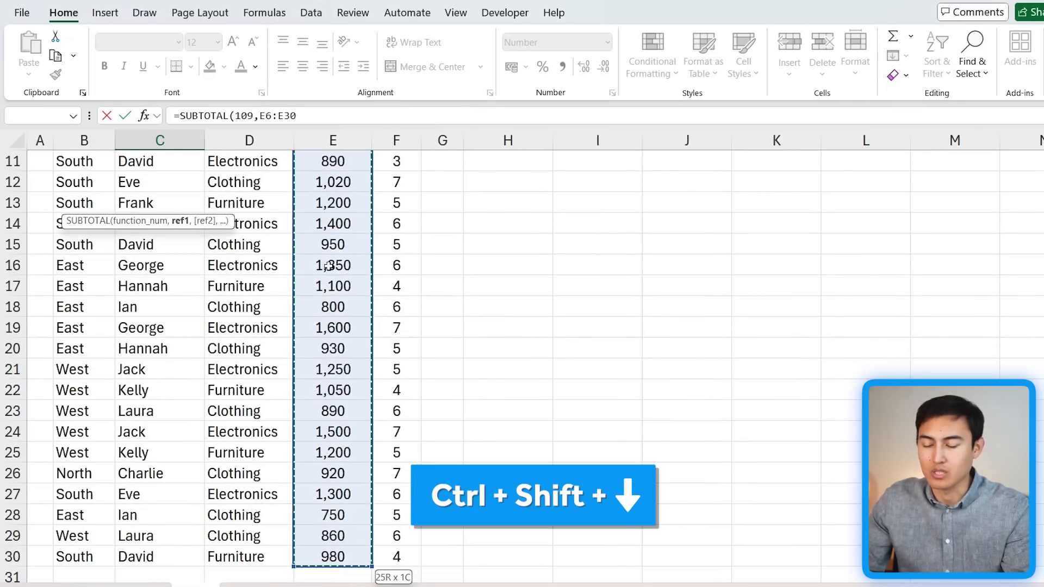
key(Return)
- Check the results under the 1-11 and 101-111 headings and the formula behind B3
key(Up)
key(Up)
key(Up)
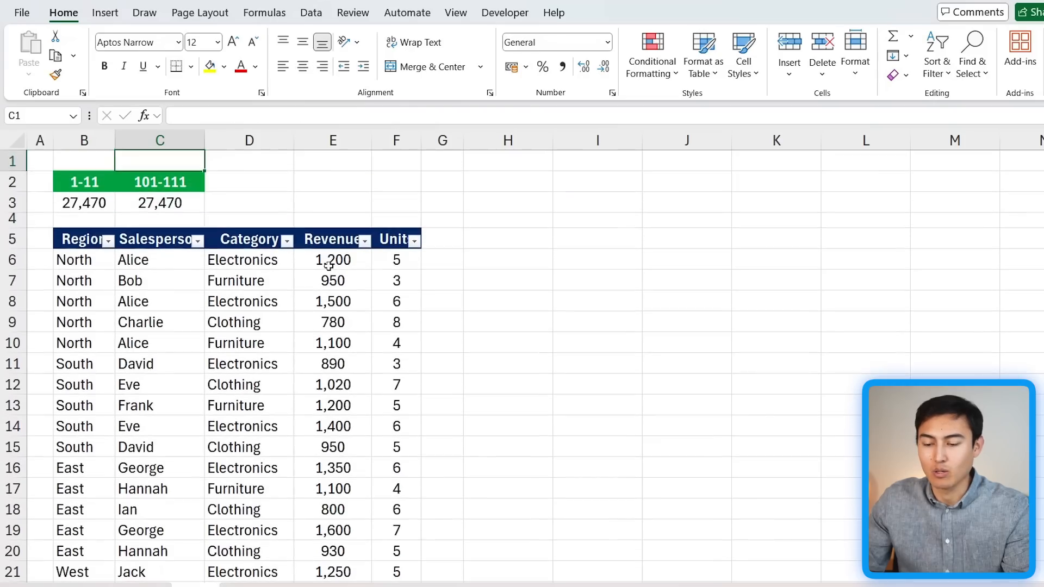
key(Down)
key(Down)
key(Left)
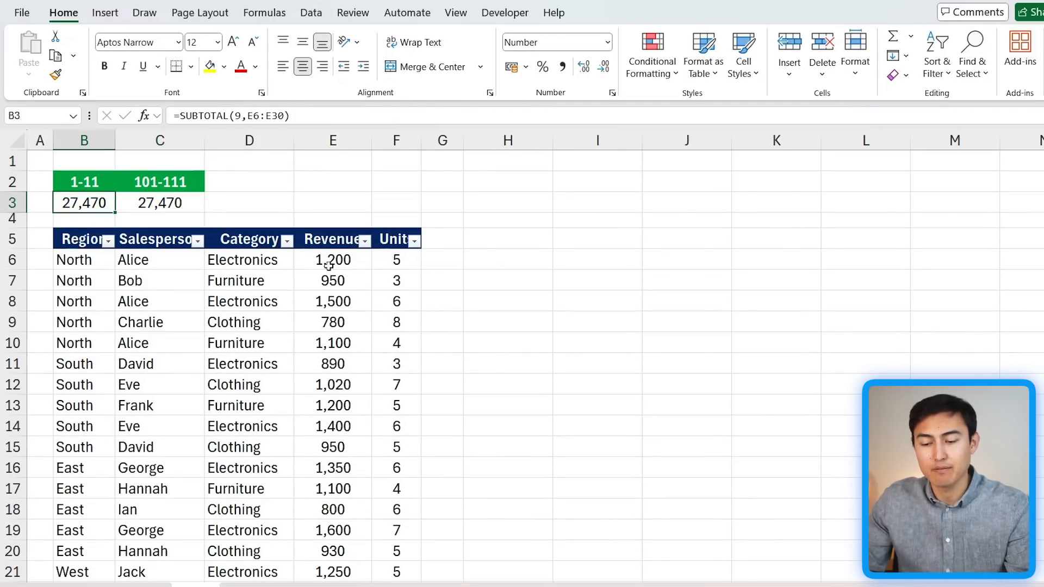
- Hide rows 8 to 10 of the sales data manually
drag(15, 302, 13, 345)
right_click(20, 308)
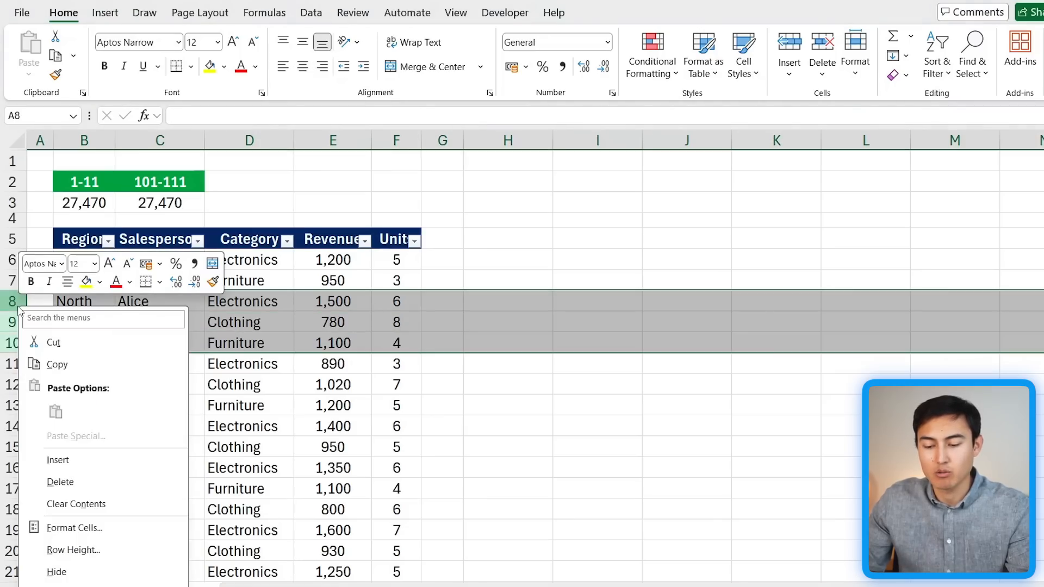
click(79, 575)
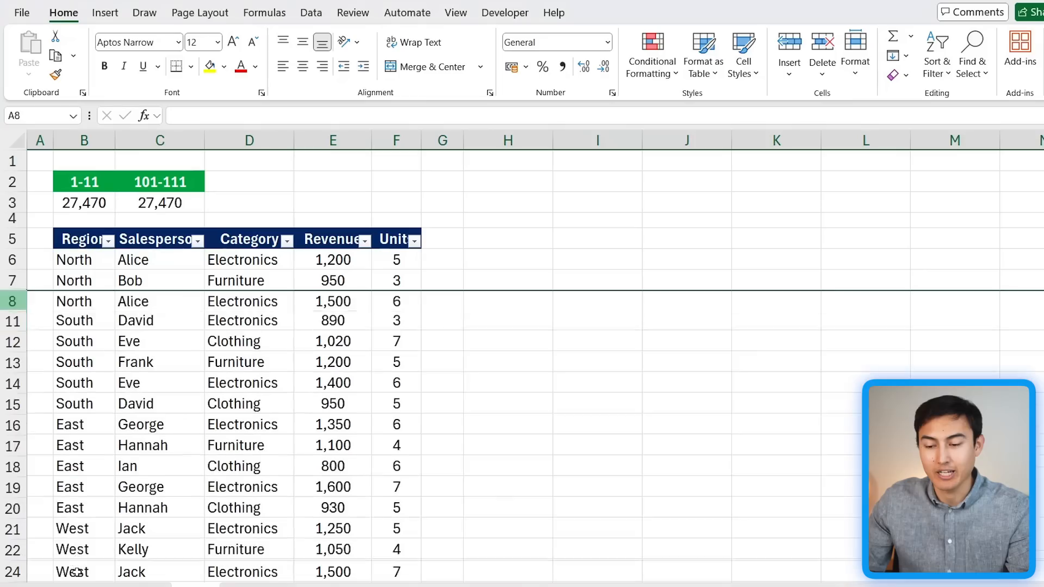
click(159, 339)
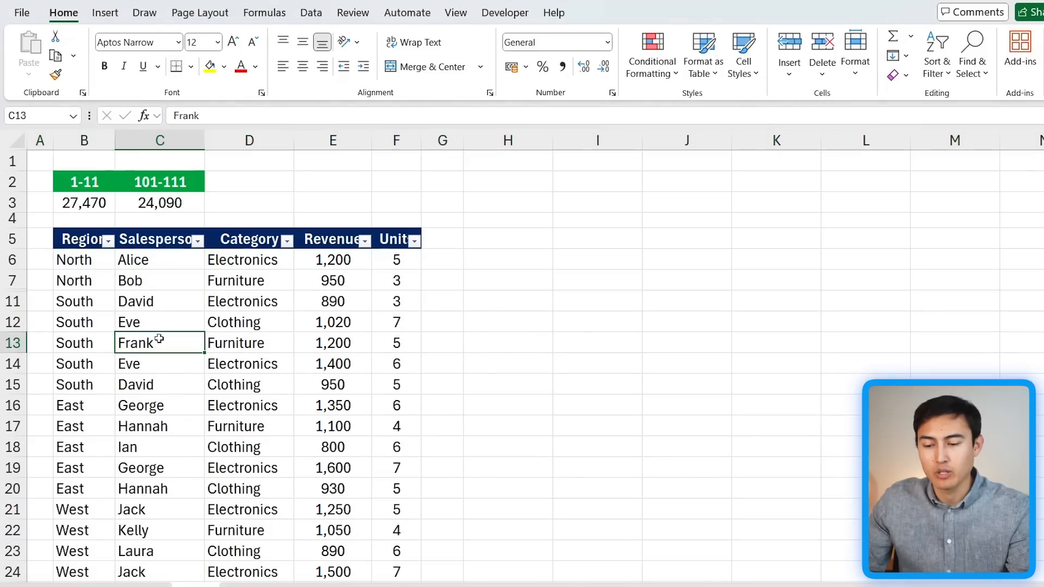
- Compare the SUBTOTAL results and formulas in B3 and C3 with the rows hidden
click(175, 203)
click(64, 202)
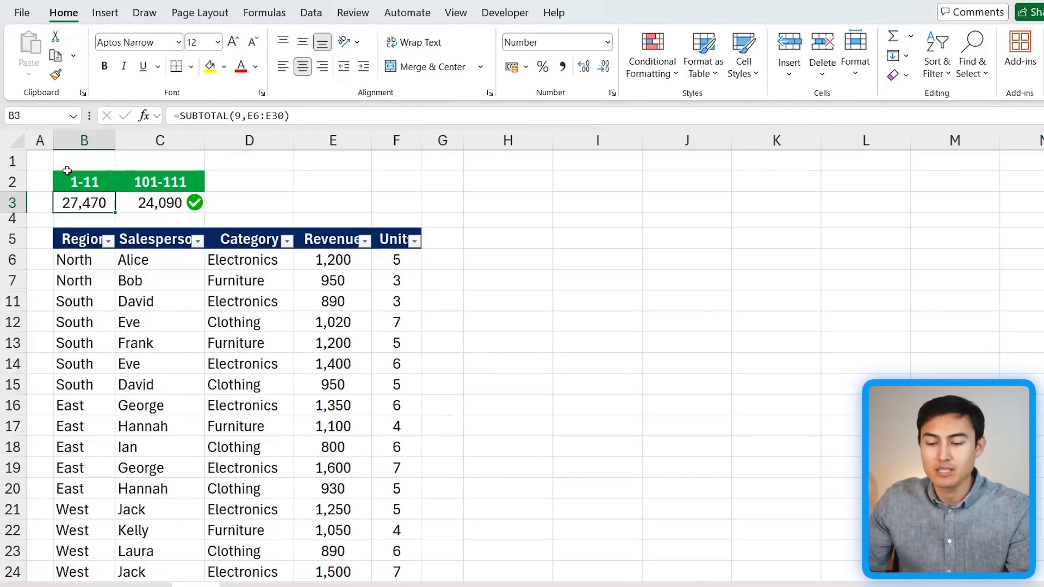
click(160, 206)
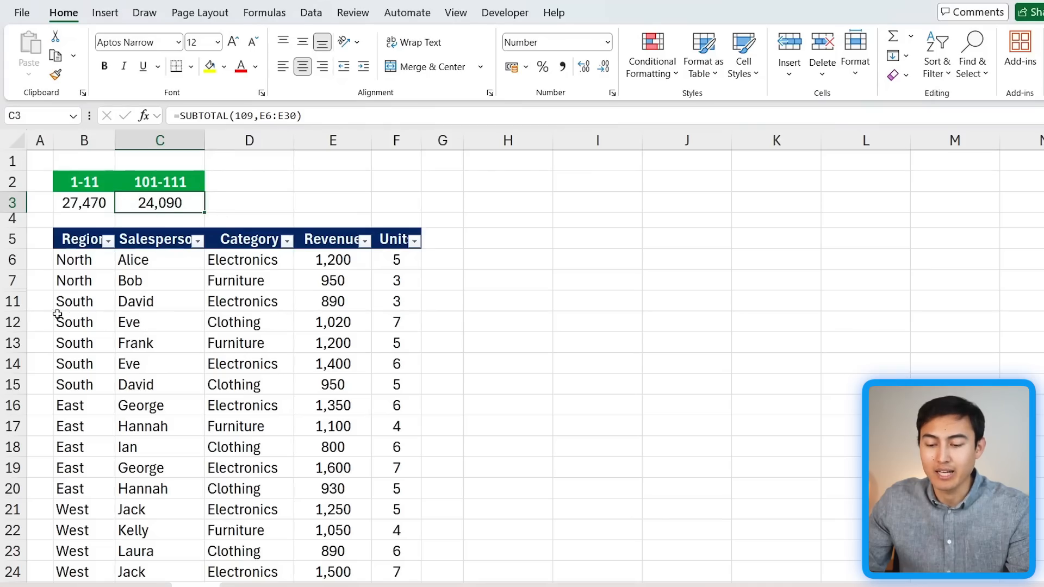
click(84, 202)
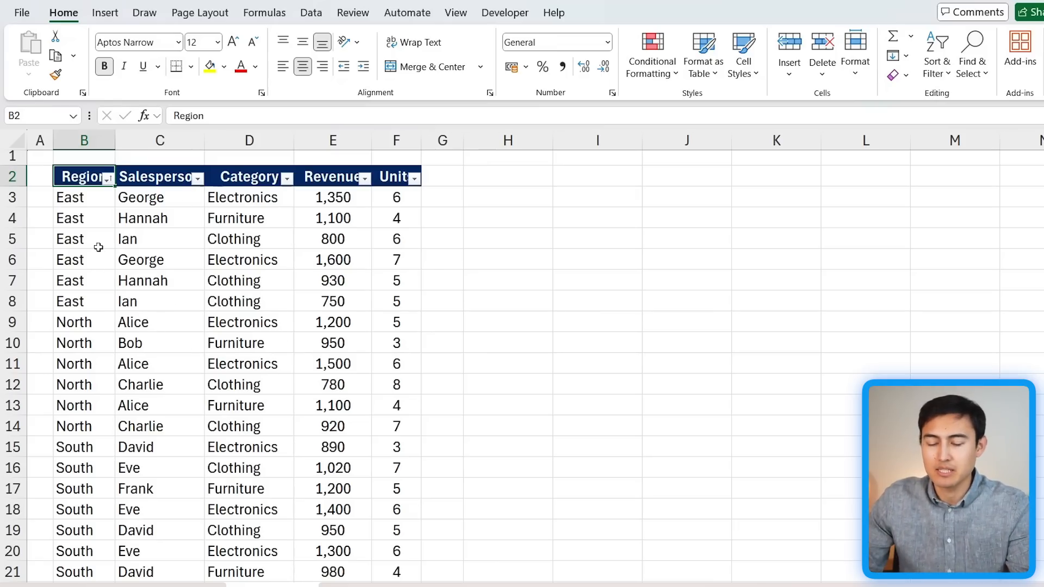
- Switch to the sales data sorted by region and examine its East rows and the North revenues in E9:E14
drag(78, 201, 80, 296)
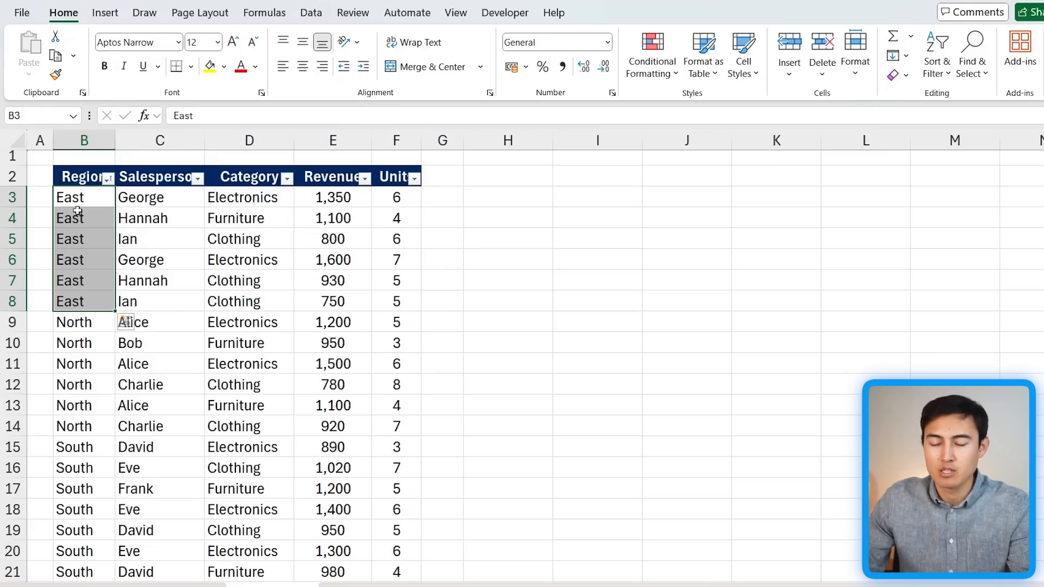
drag(324, 198, 326, 429)
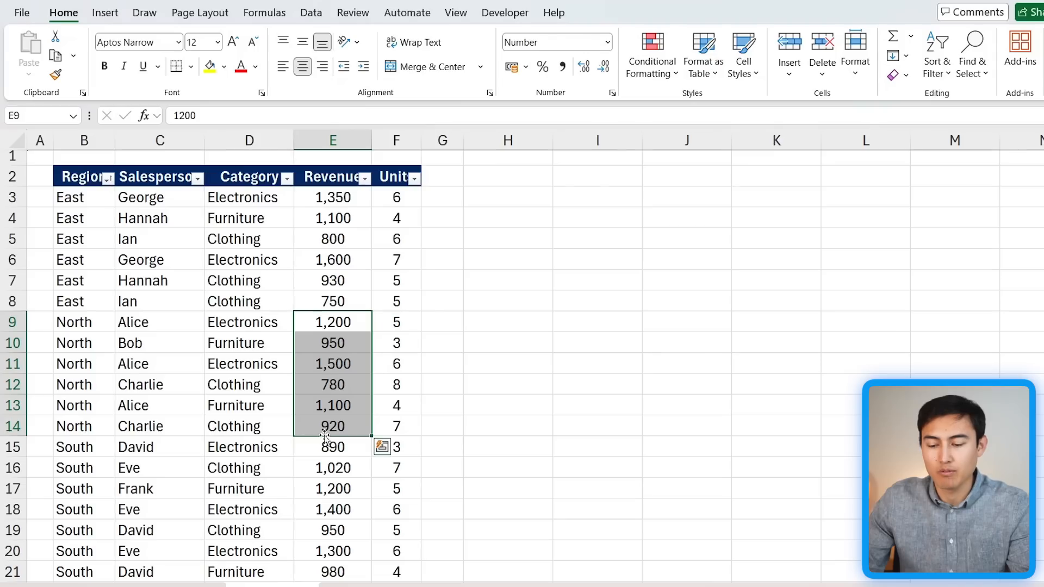
click(224, 300)
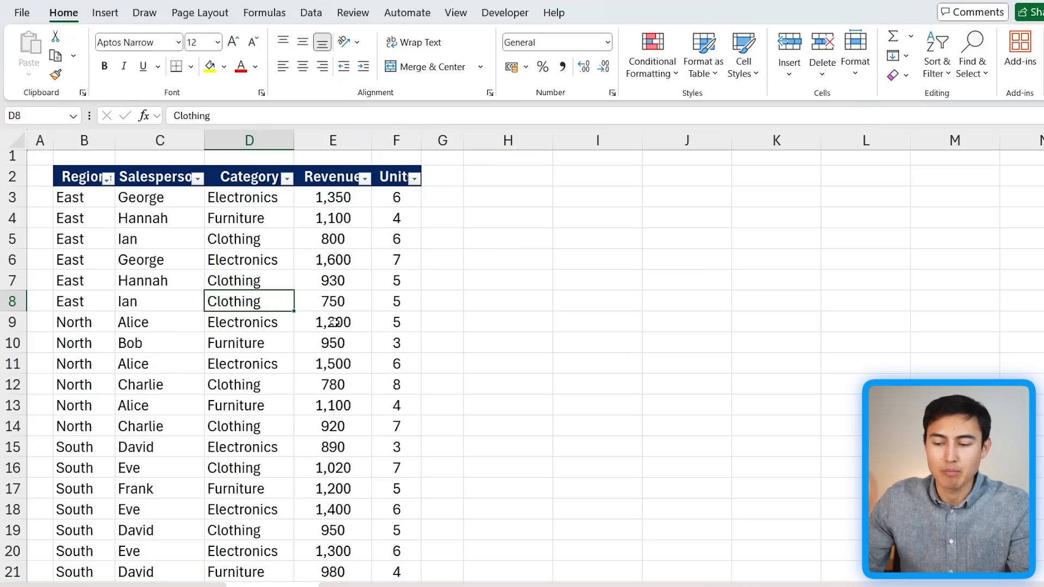
- Add automatic subtotals at each change in Region, using Sum on the Revenue column only instead of Units
click(311, 13)
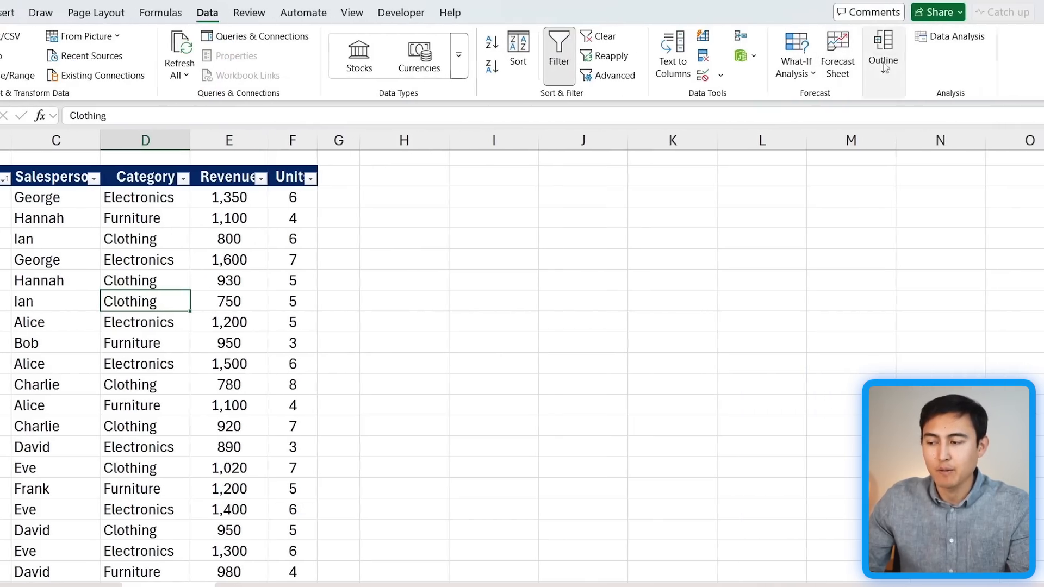
click(893, 72)
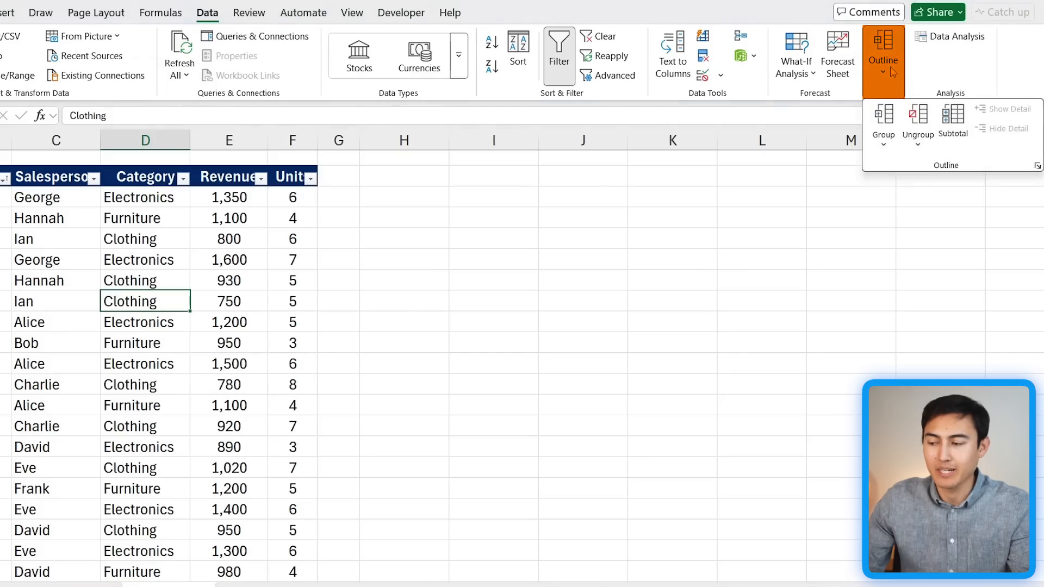
click(952, 129)
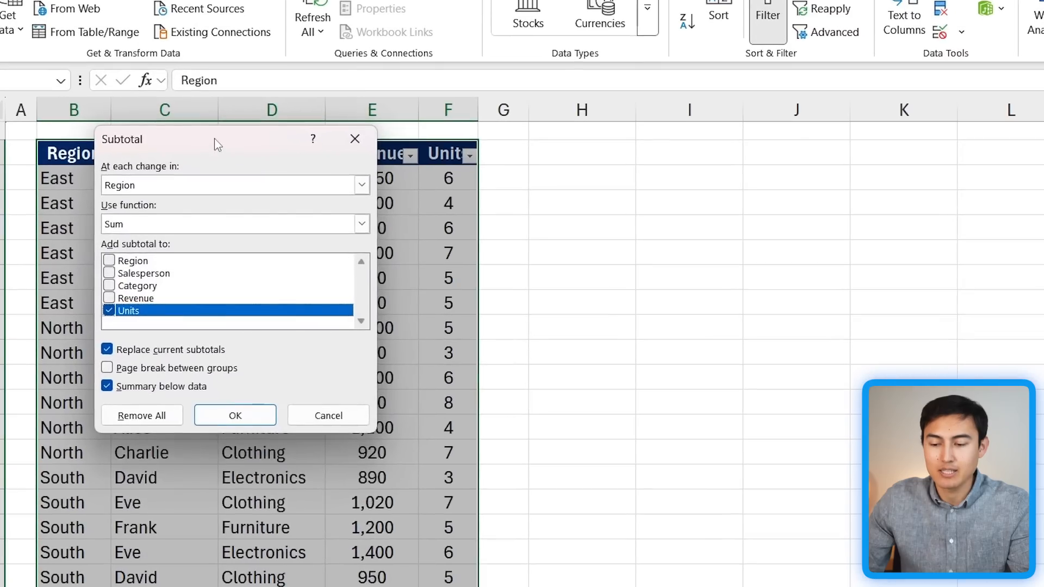
drag(202, 164, 210, 239)
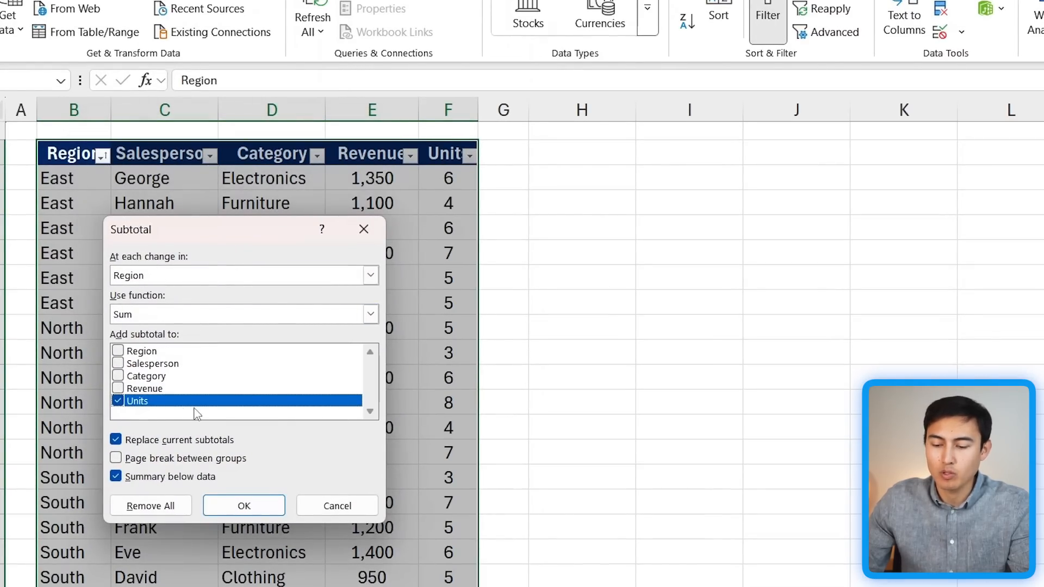
click(118, 401)
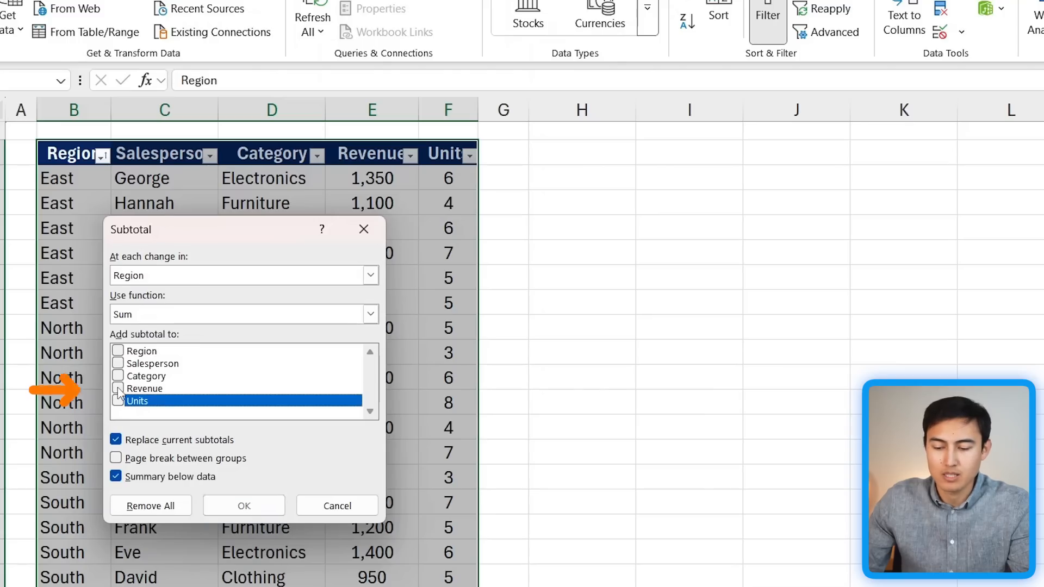
click(118, 388)
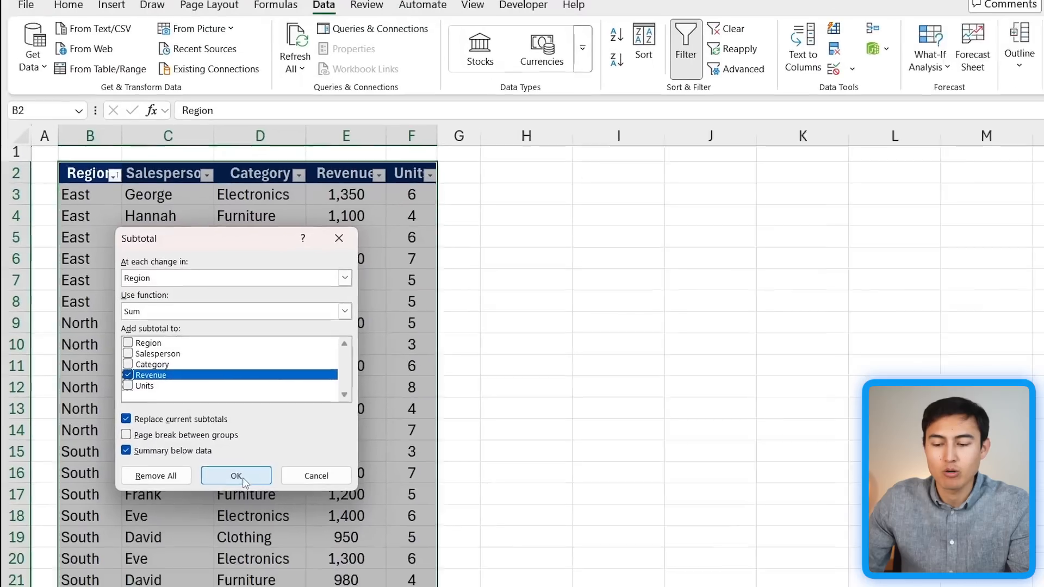
click(244, 506)
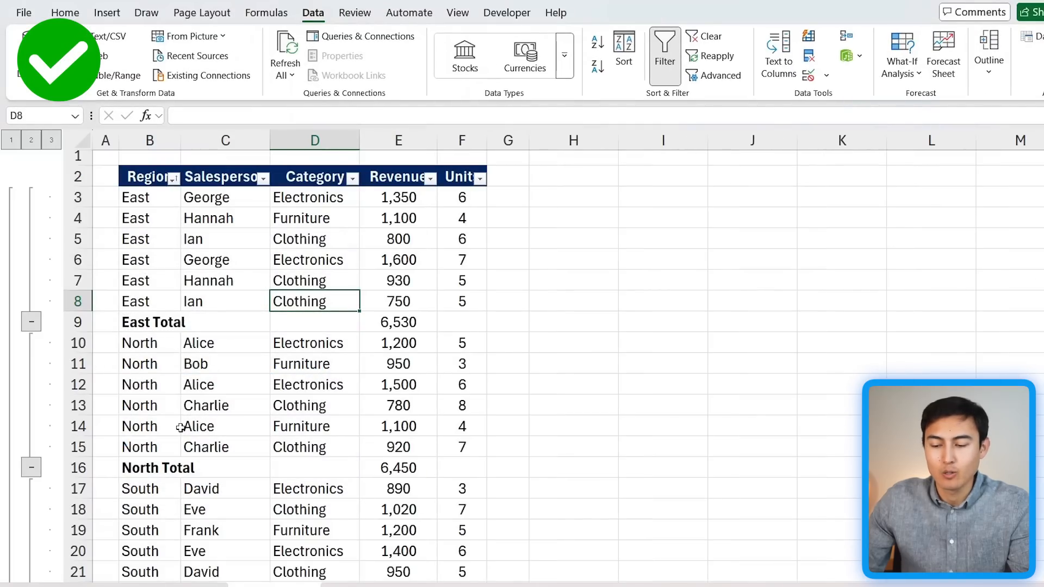
- Review the inserted East Total, North Total and Grand Total rows
drag(136, 322, 462, 323)
drag(152, 468, 232, 466)
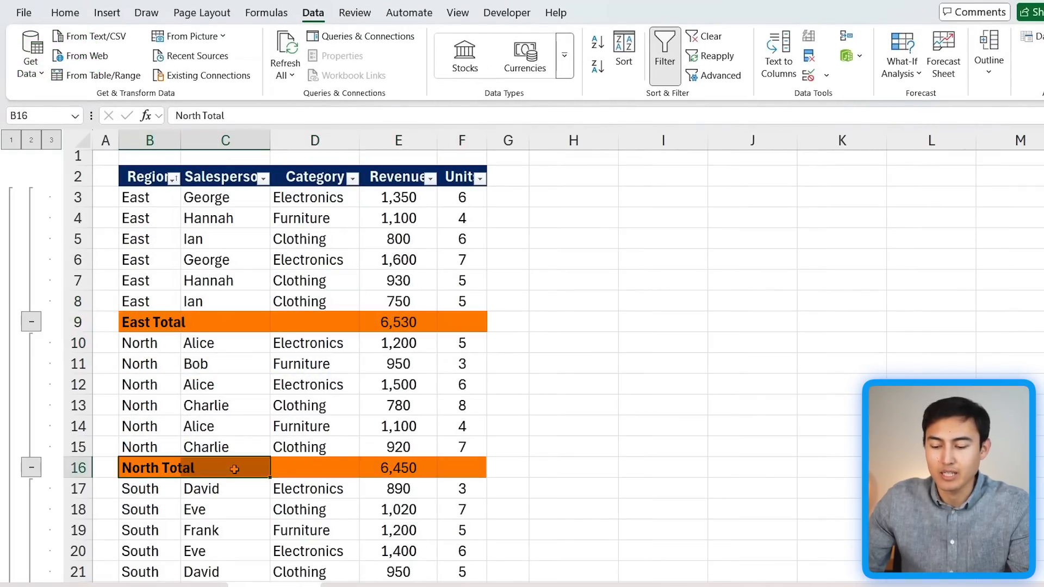
scroll(233, 468, down, 6)
drag(166, 442, 459, 441)
scroll(209, 308, up, 6)
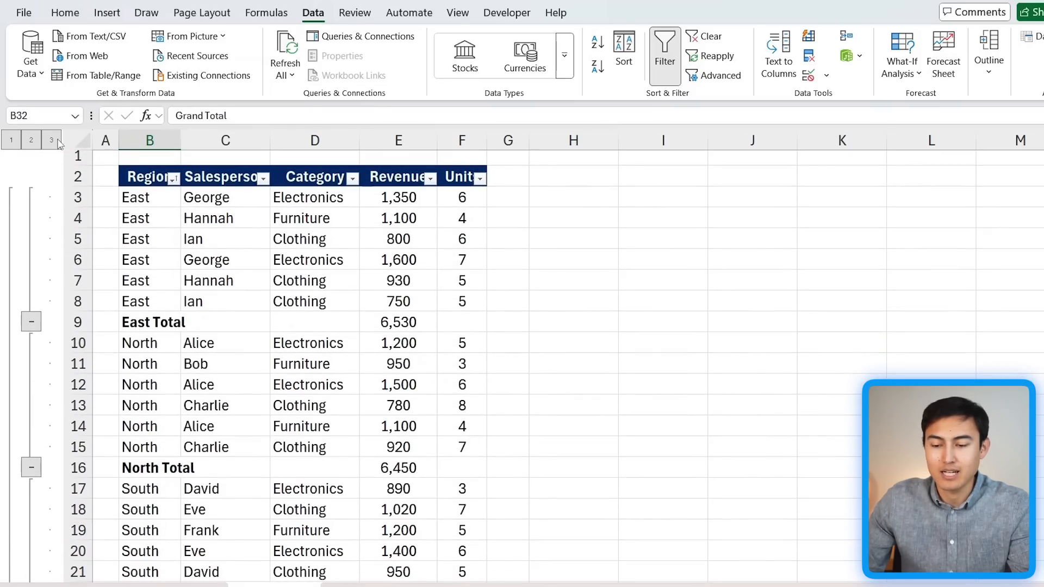
- Collapse the outline to level 1 for the grand total, and switch it to level 2 for the region totals
click(10, 141)
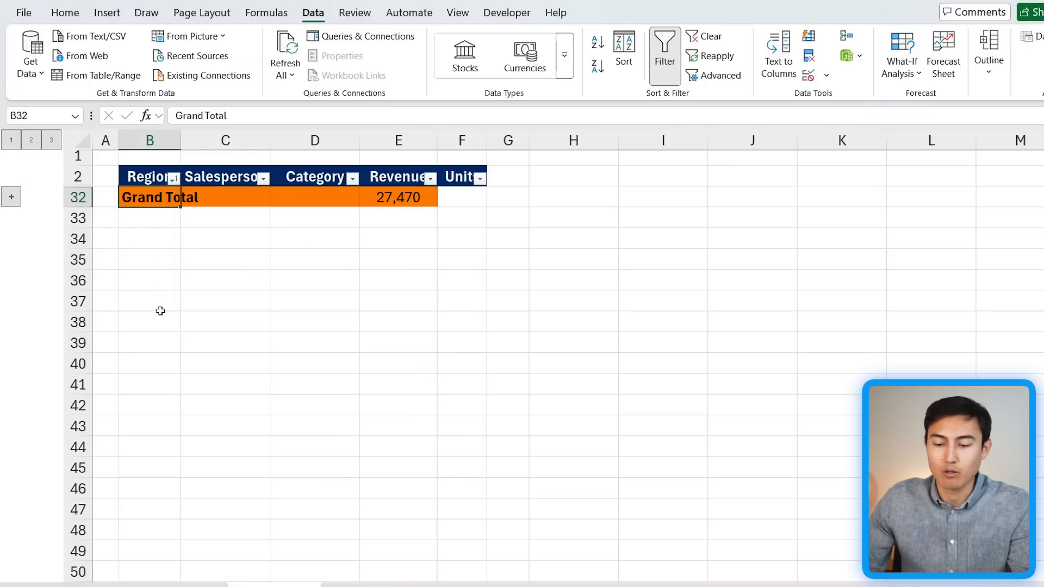
click(30, 141)
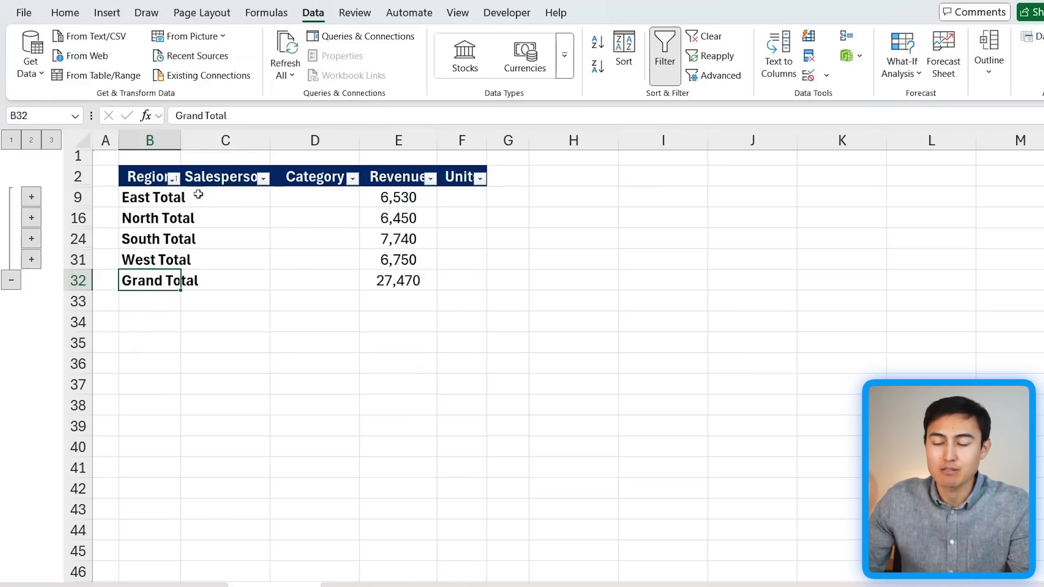
- Expand the outline to all detail rows at level 3, and collapse the East, North and South groups individually
click(51, 141)
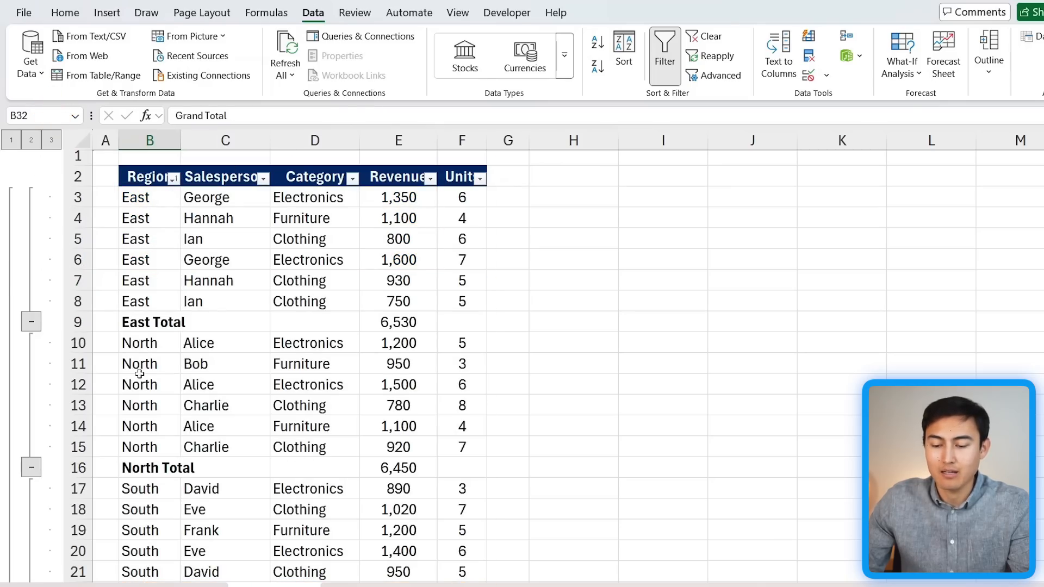
click(31, 322)
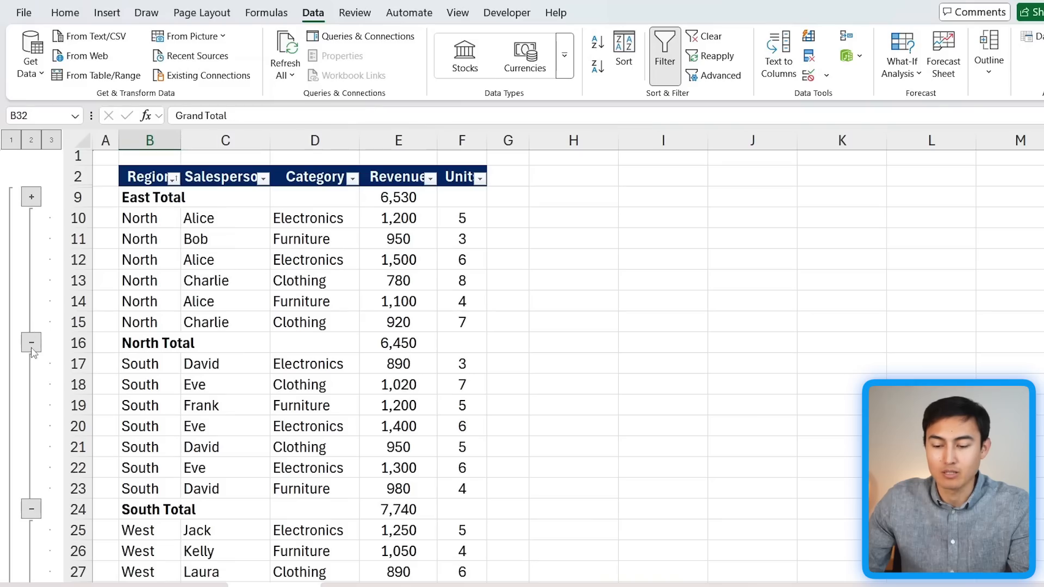
click(31, 342)
click(31, 384)
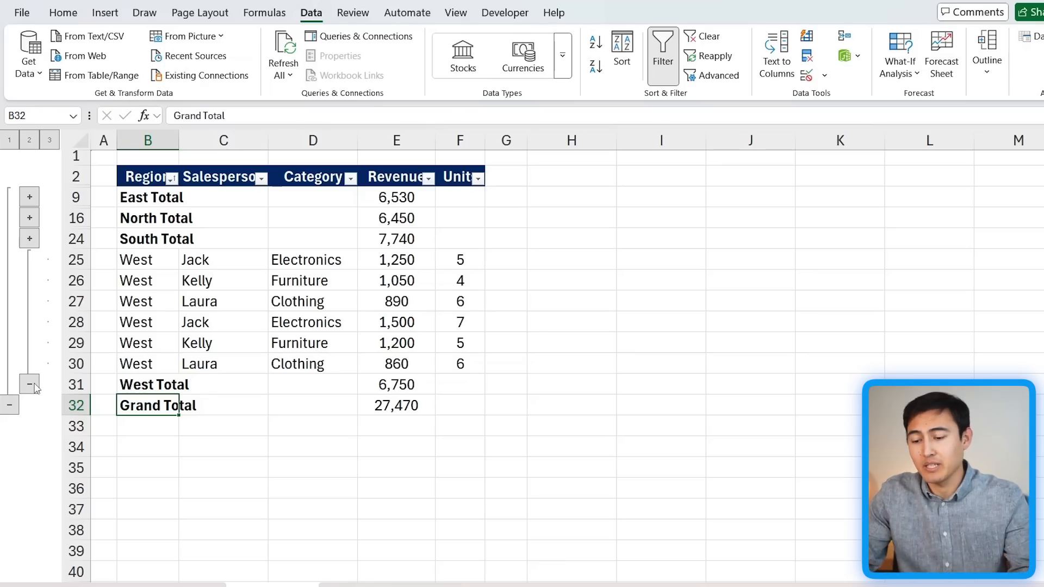
- Replace the current subtotals with the Average of Revenue at each change in Region
click(284, 274)
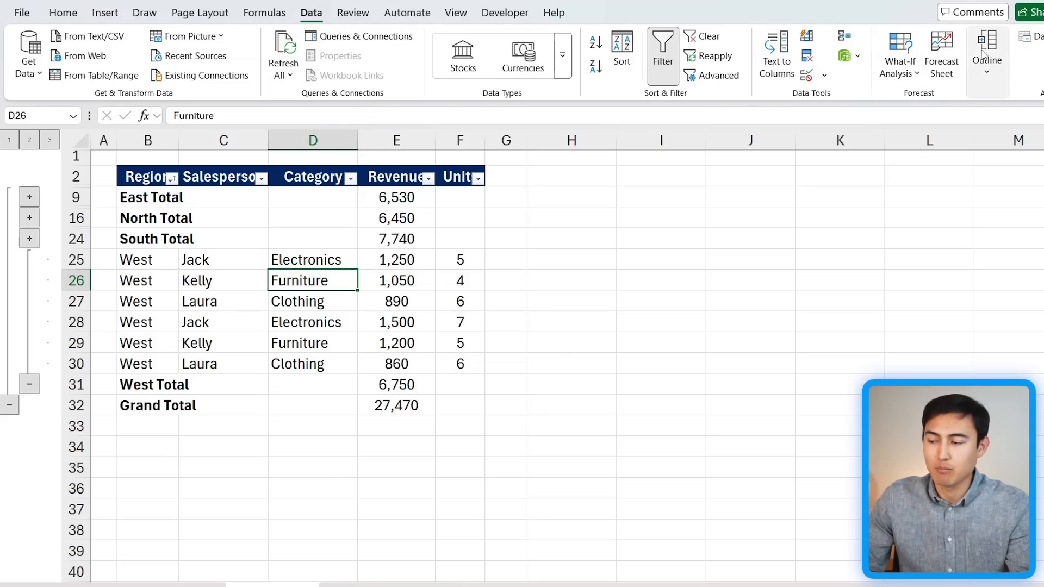
click(985, 55)
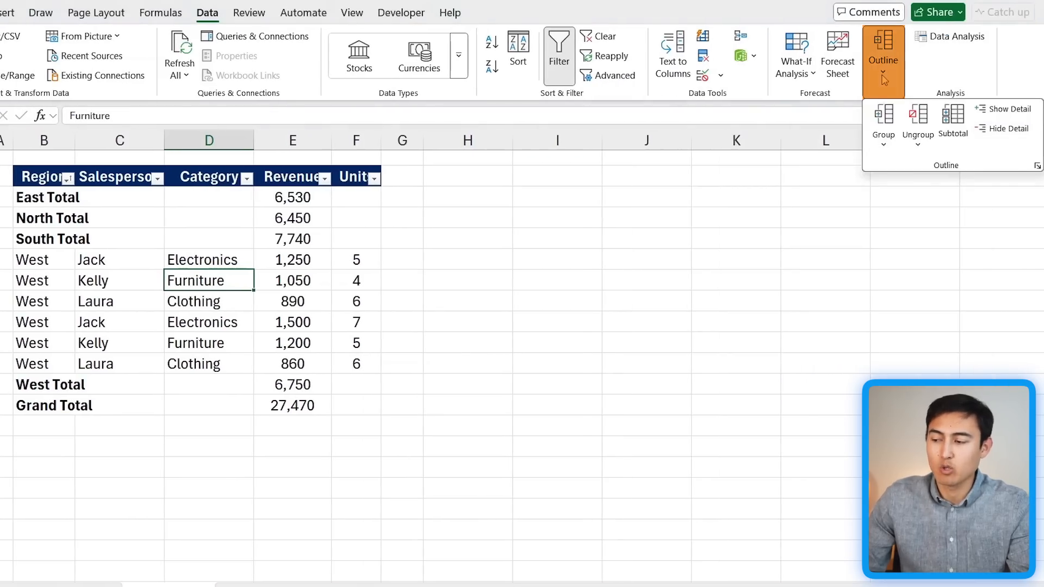
click(952, 120)
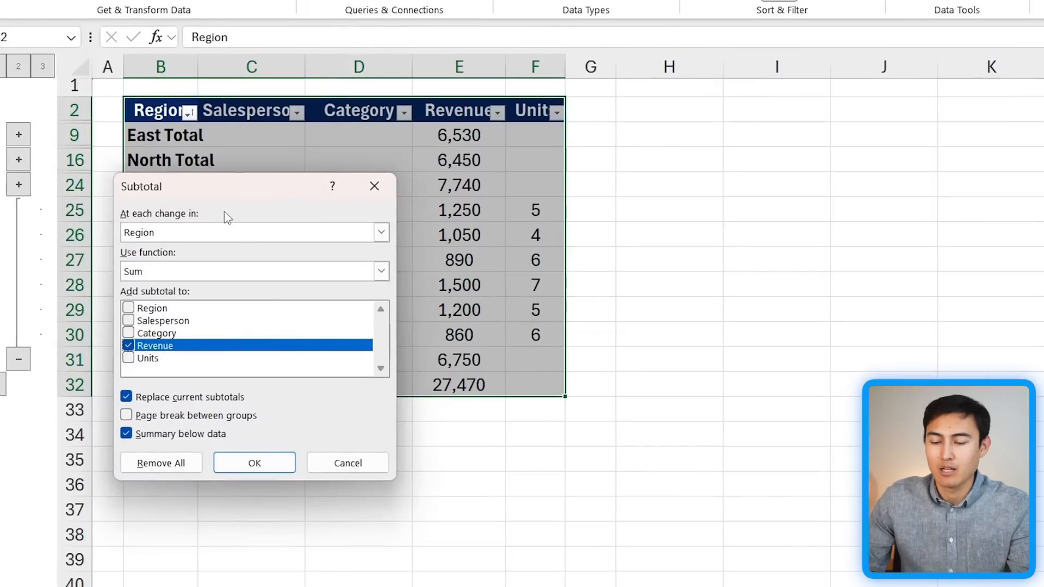
drag(236, 195, 302, 166)
click(251, 245)
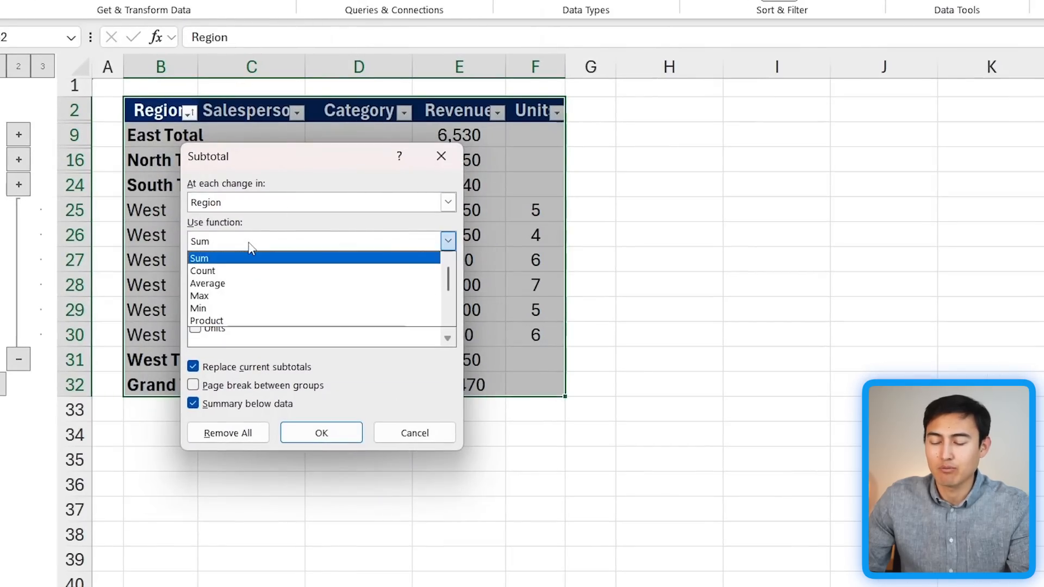
click(220, 283)
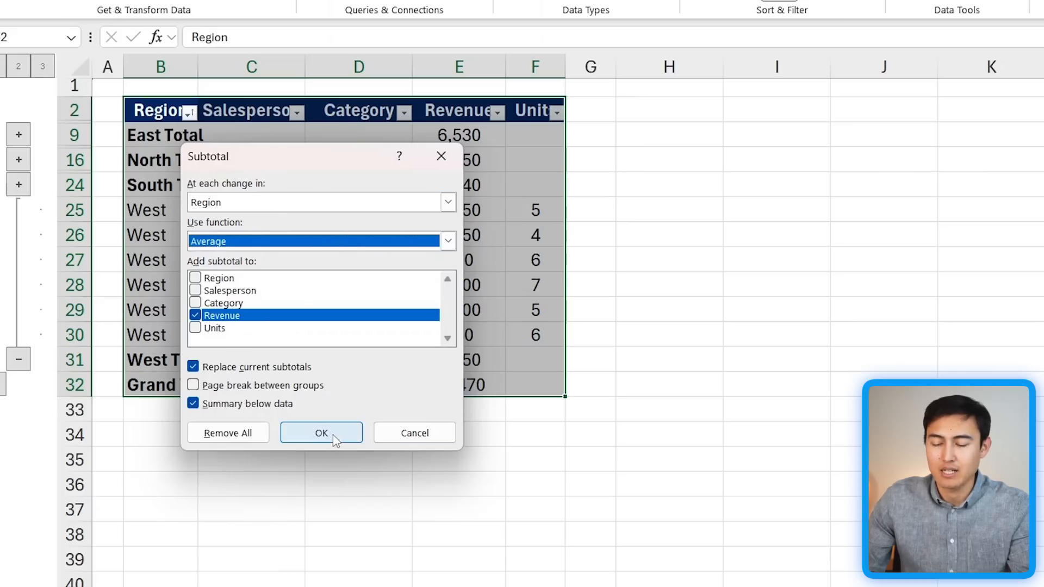
click(321, 433)
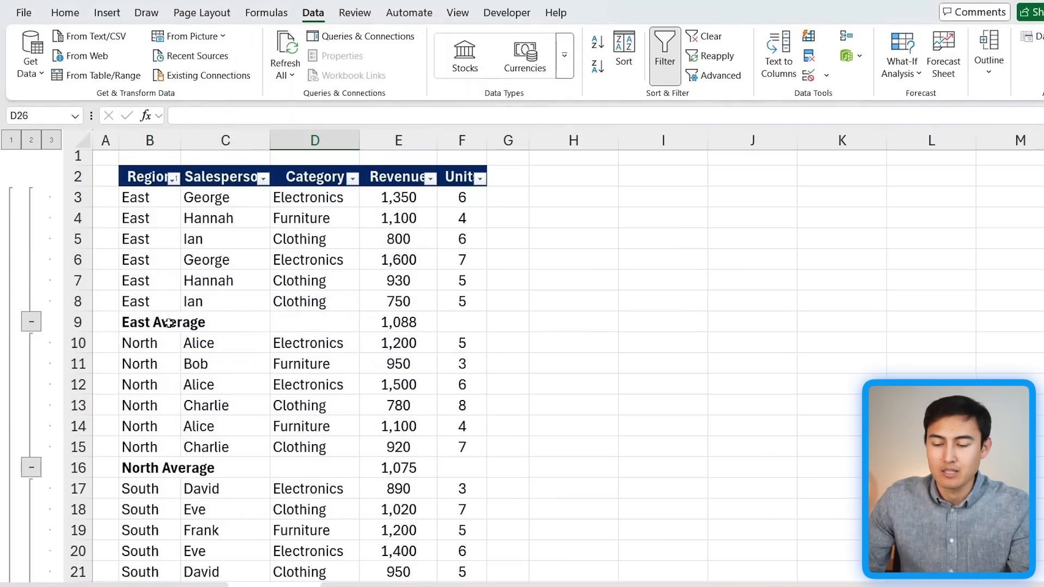
- Inspect the East Average formula in E9, and collapse the outline to level 2 to show only the averages
click(386, 324)
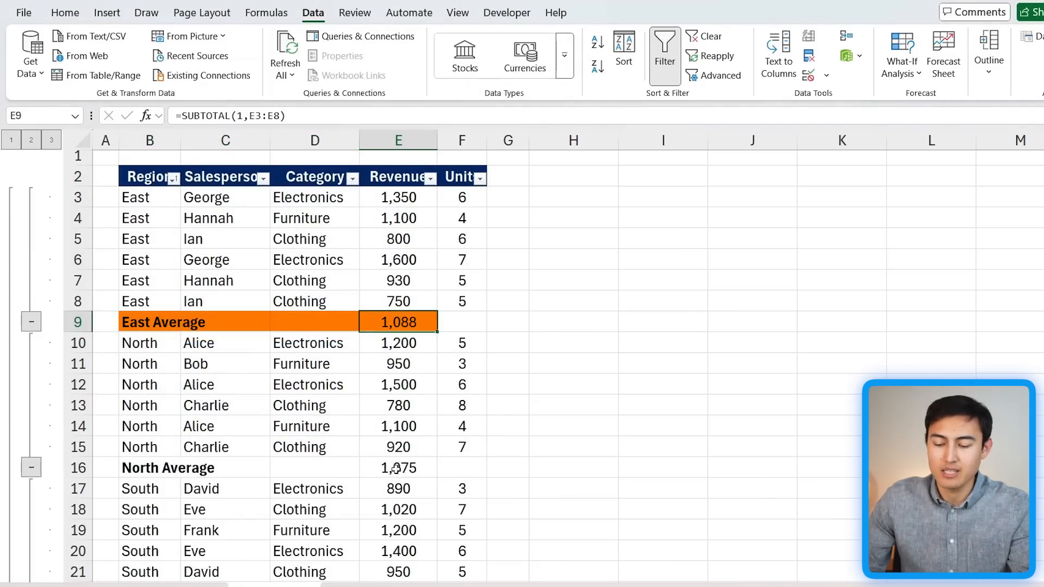
click(40, 140)
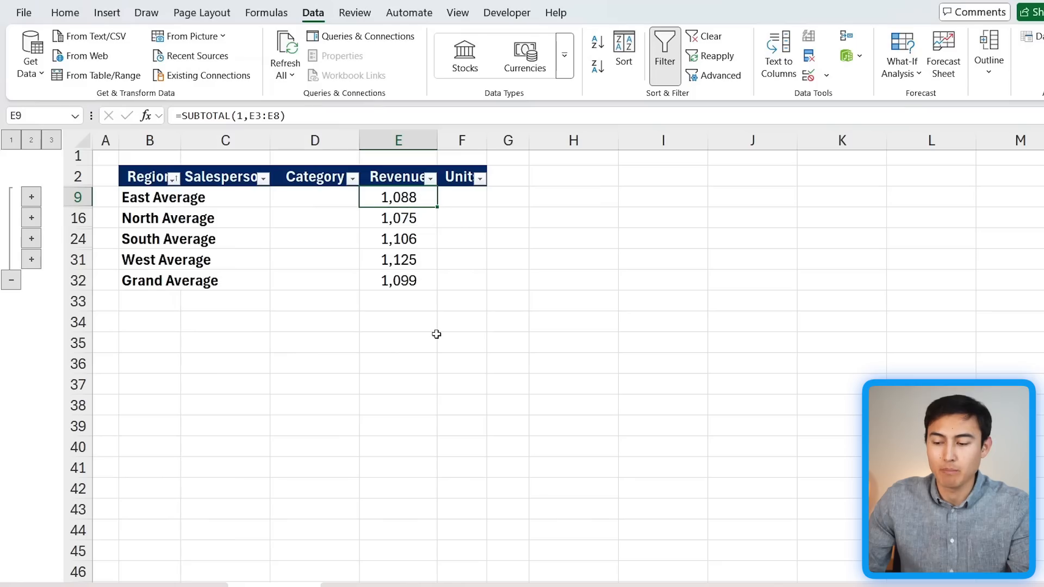
click(376, 253)
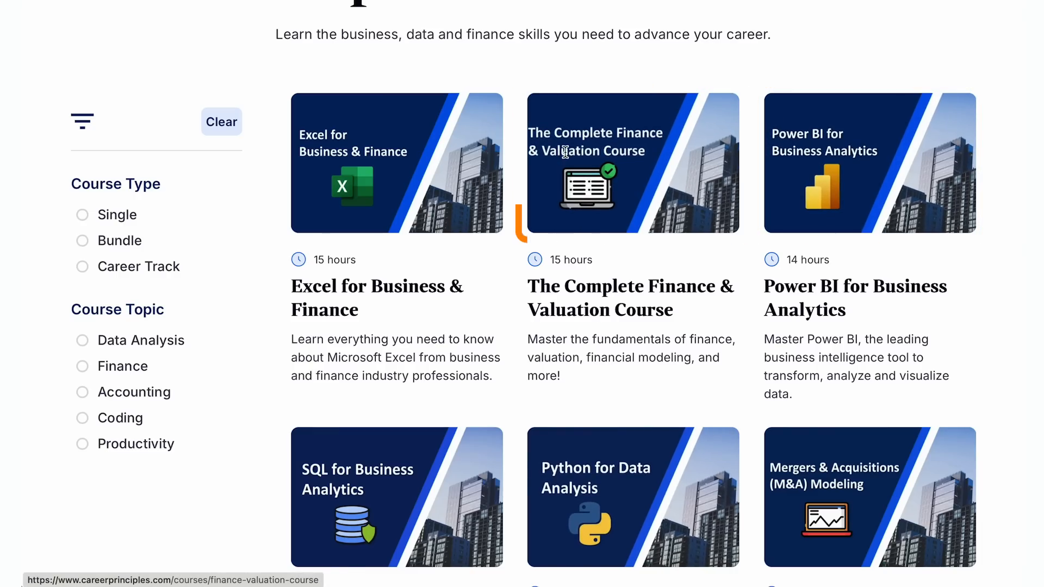
scroll(565, 152, down, 7)
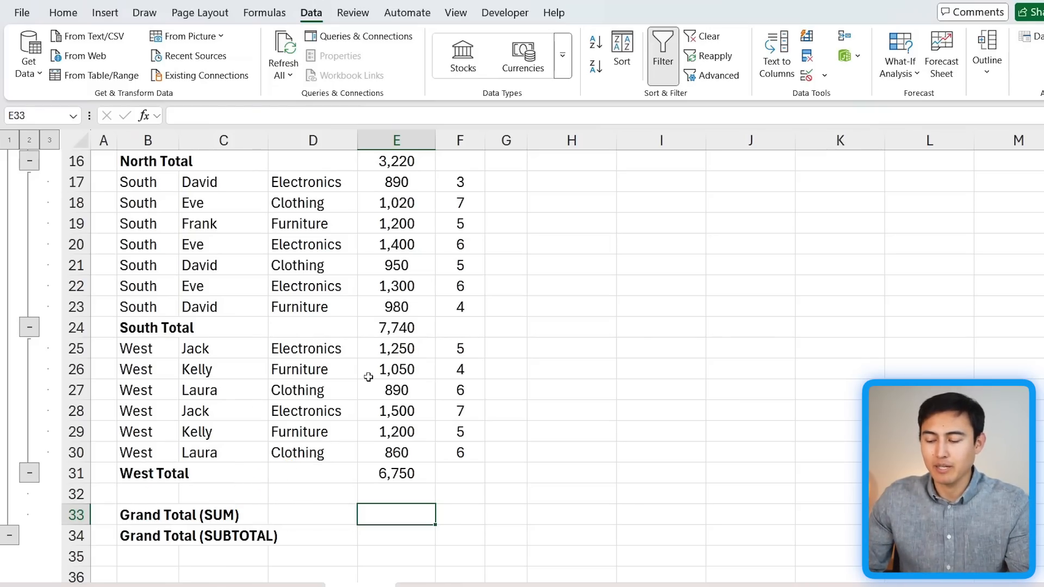
- Enter =SUM(E3:E31) in E33 as the Grand Total (SUM) of the Revenue column
text(=sum)
key(Tab)
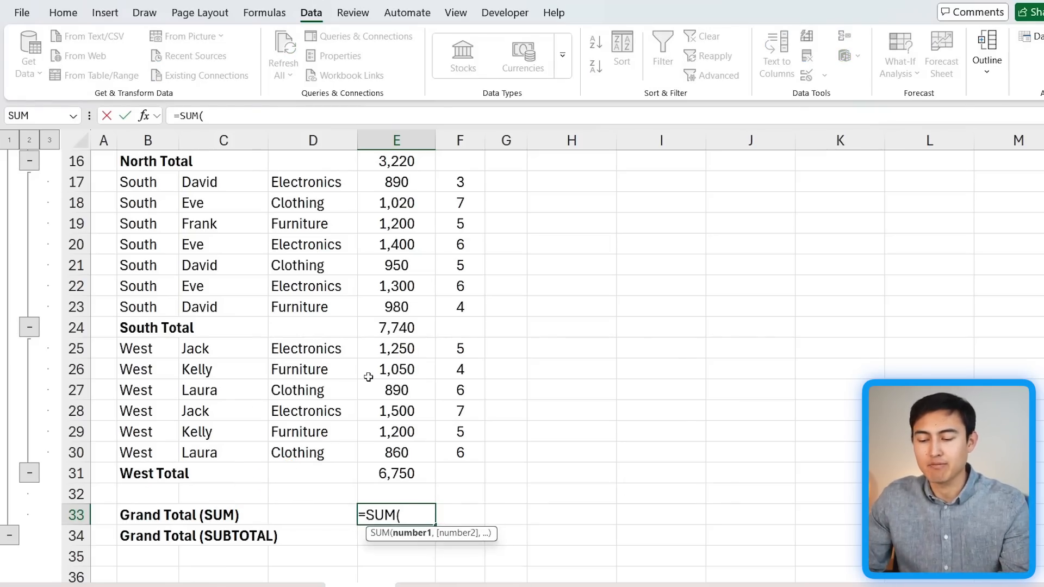
key(Up)
key(Up)
key(ctrl+shift+Up)
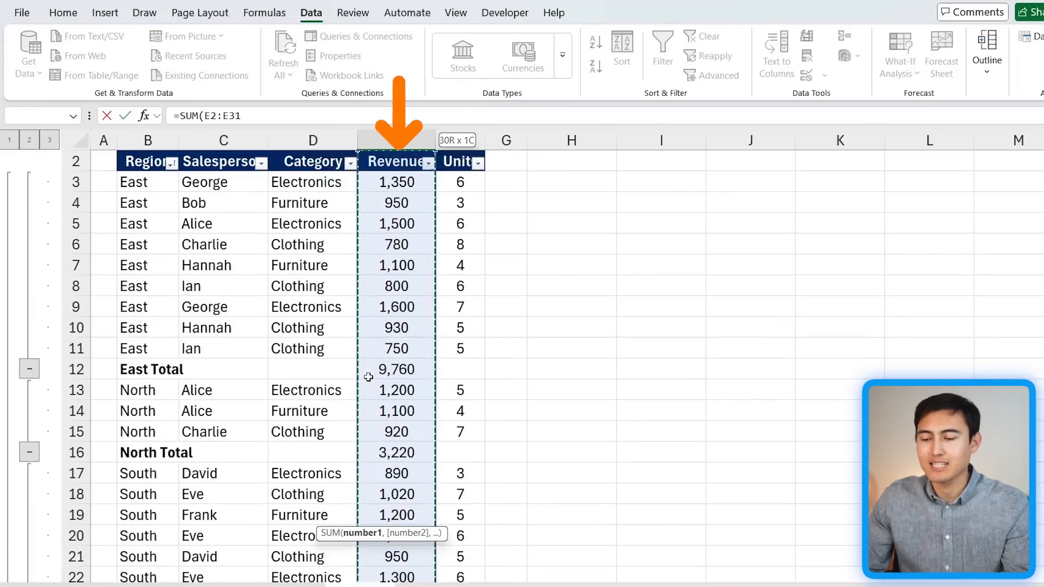
key(Return)
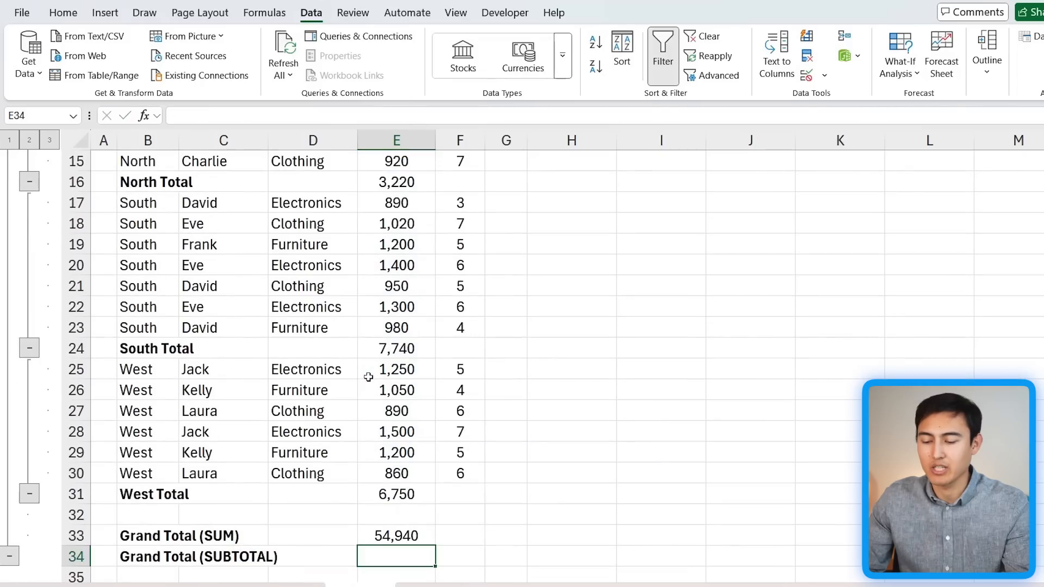
- Examine the South Total and West Total rows and their formulas in E24 and E31
click(381, 351)
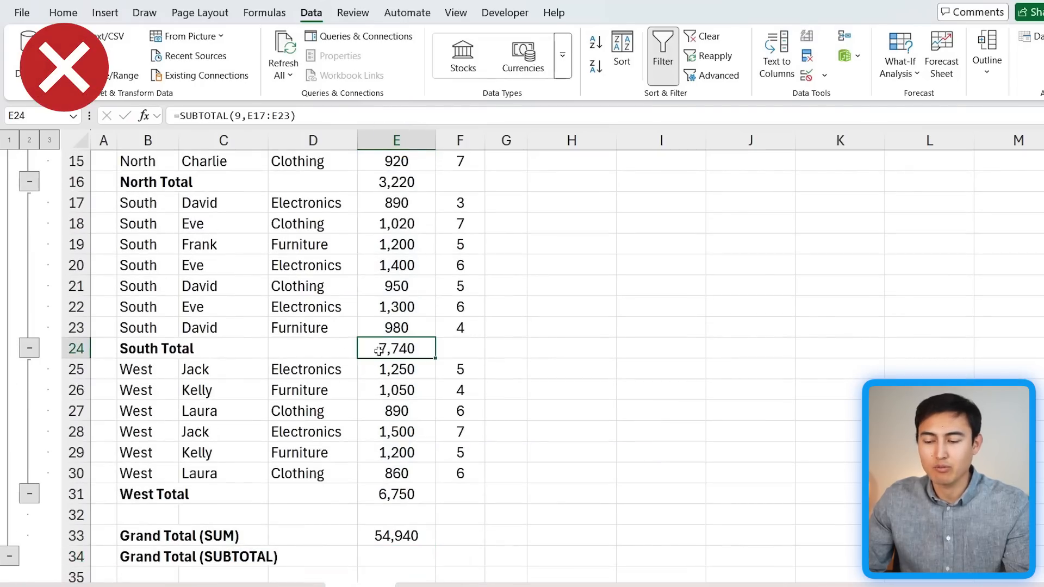
click(133, 348)
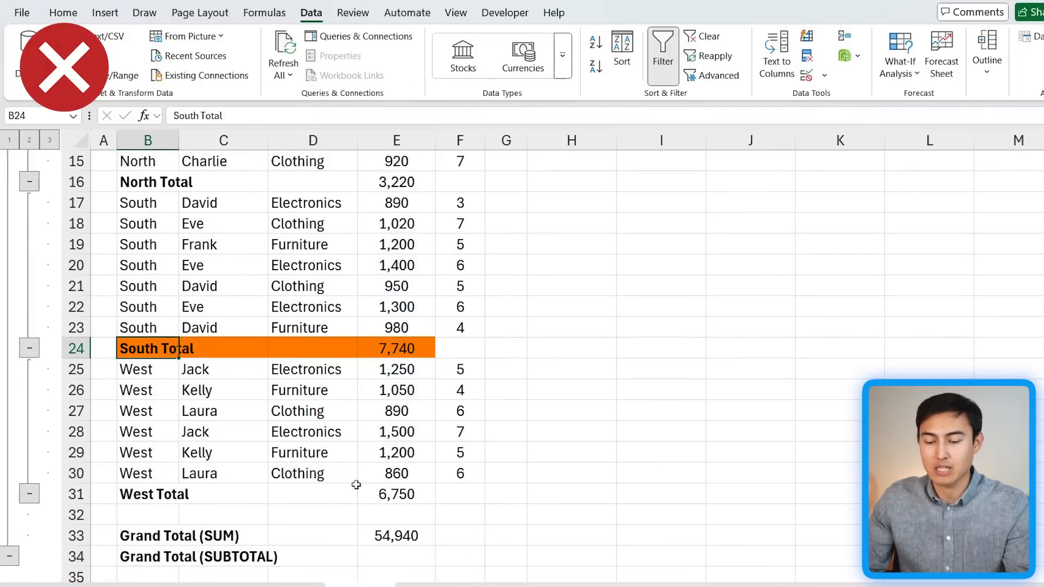
click(145, 494)
click(381, 494)
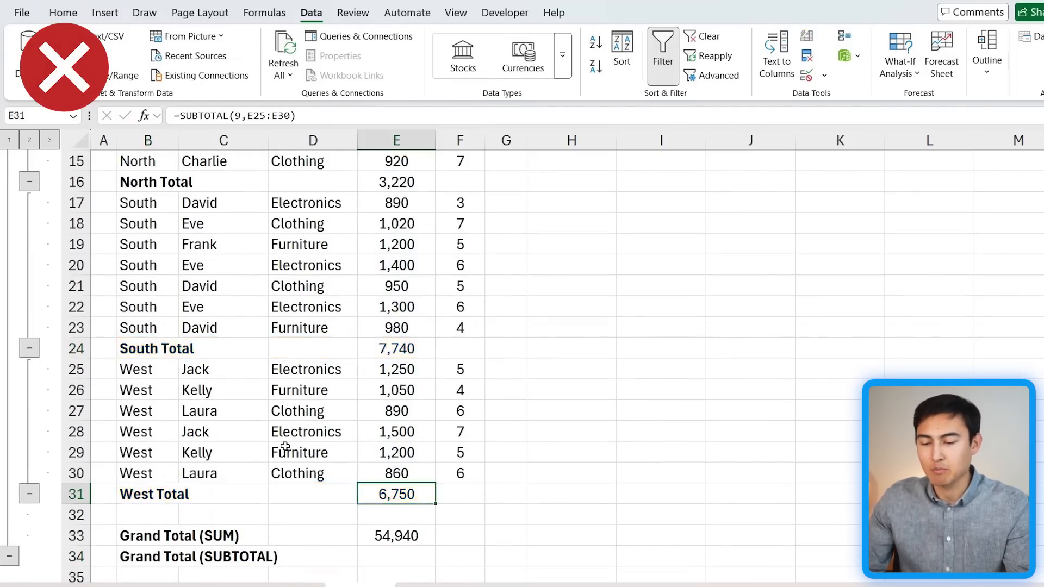
- Enter =SUBTOTAL(9,E3:E31) in E34 as the Grand Total (SUBTOTAL)
scroll(283, 448, up, 1)
scroll(285, 446, down, 2)
click(408, 466)
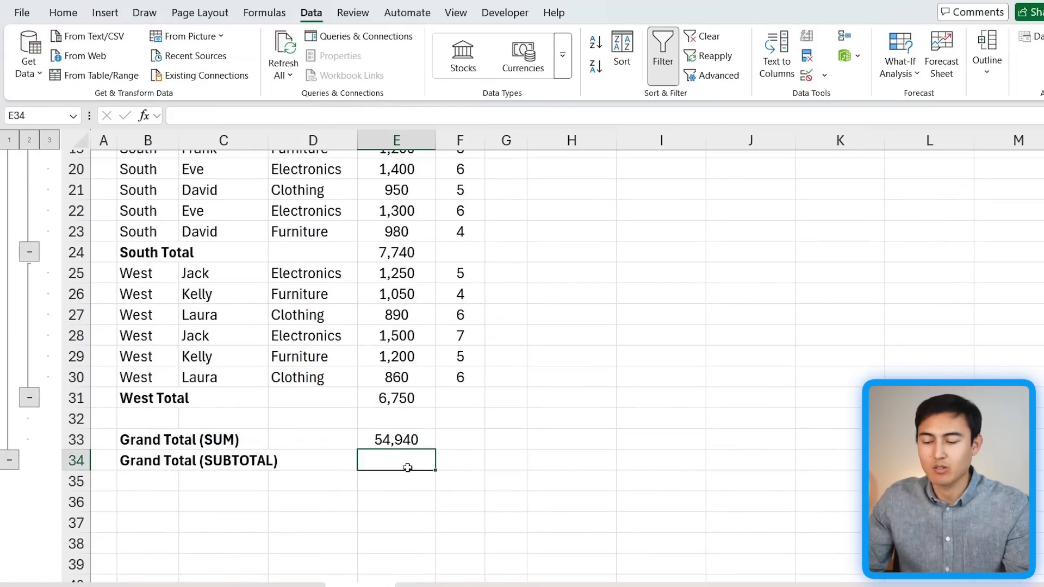
text(=sub)
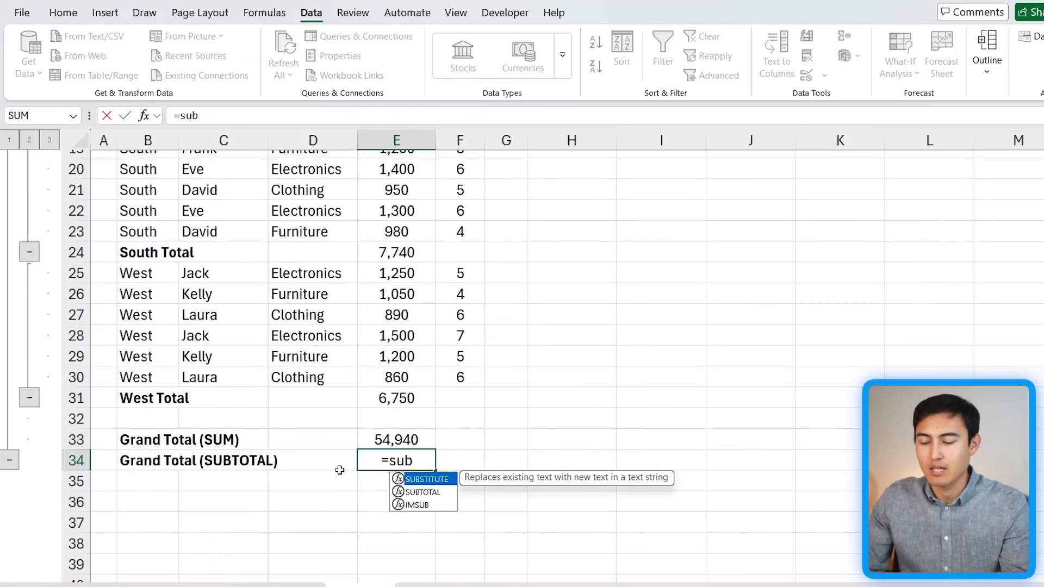
key(Down)
key(Tab)
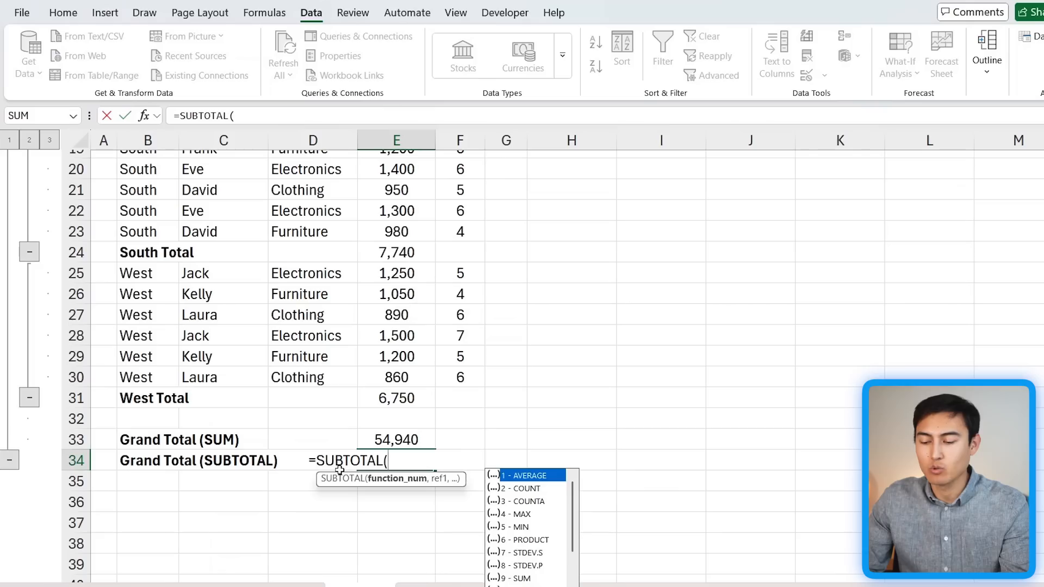
text(9,)
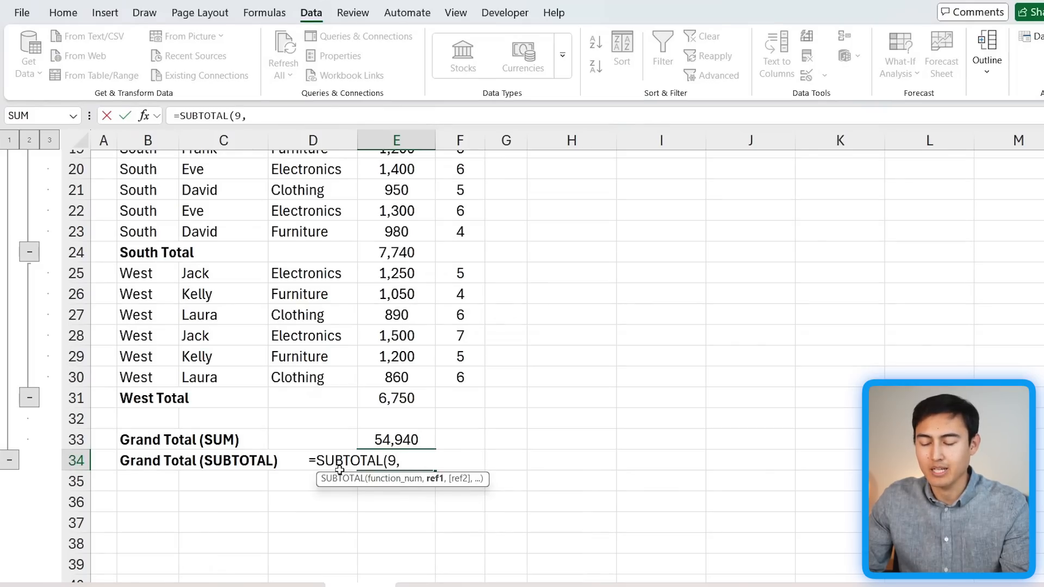
click(412, 401)
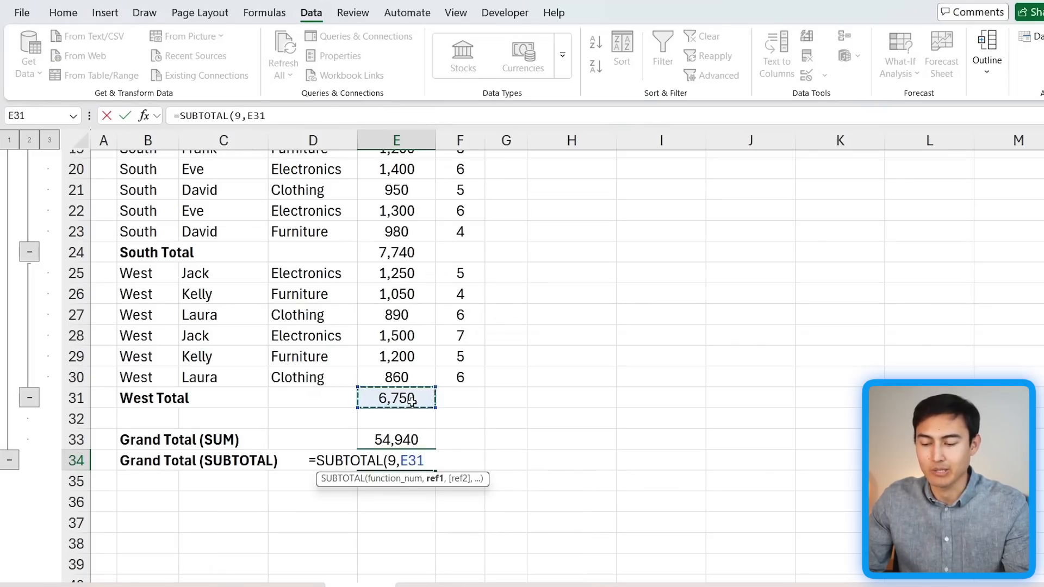
key(ctrl+shift+Up)
key(shift+Down)
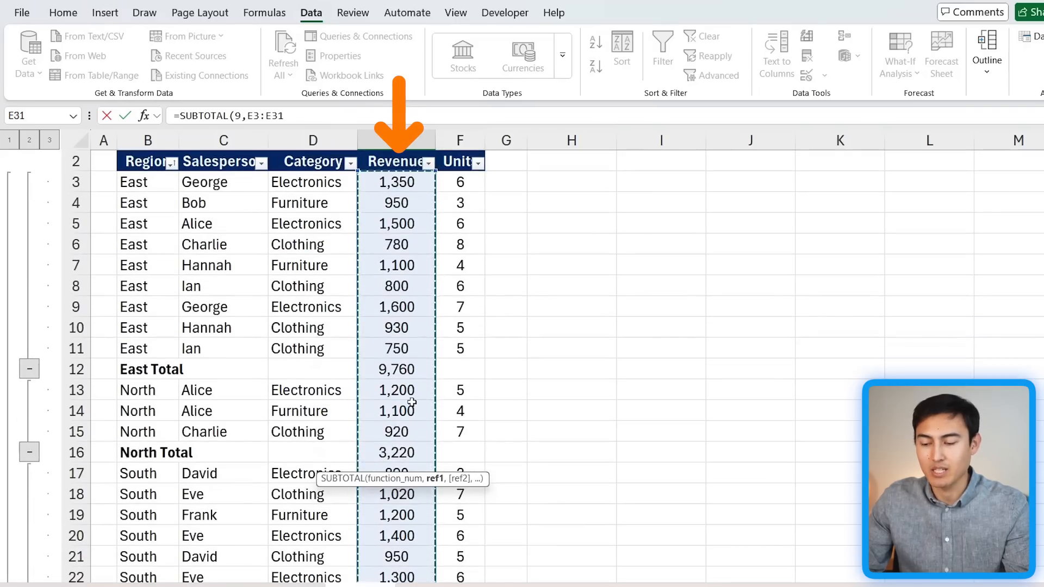
text())
scroll(413, 401, down, 5)
scroll(412, 401, up, 3)
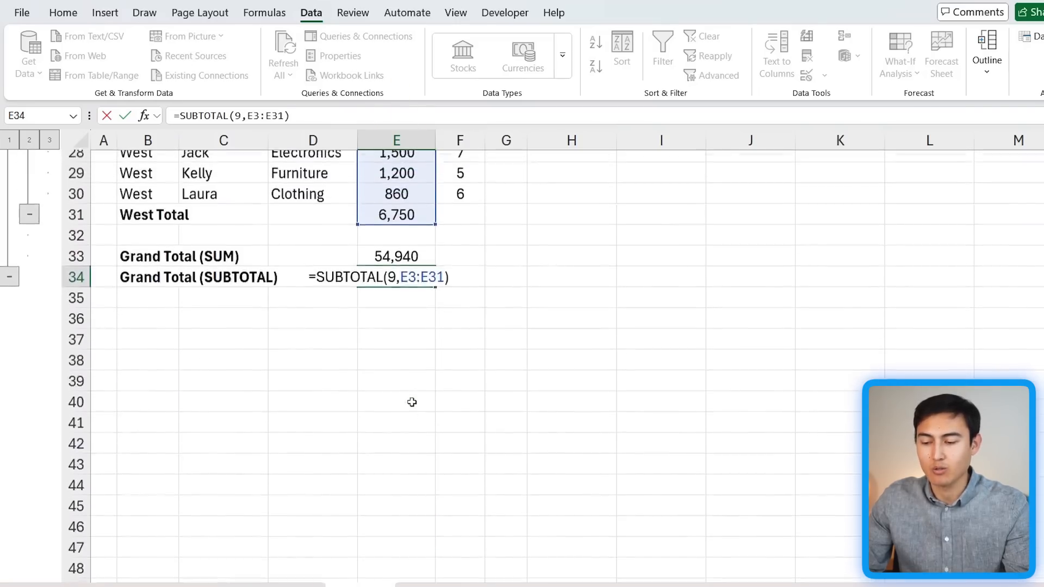
scroll(412, 402, up, 3)
key(Return)
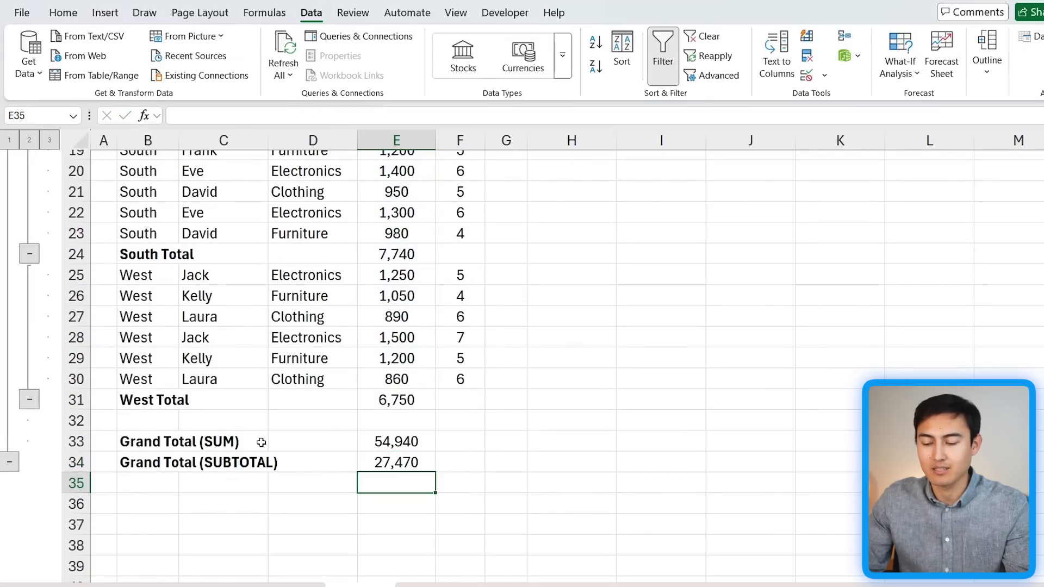
- Clear the West Total and South Total values in E31 and E24, and check the grand total formulas in E33 and E34
key(Up)
click(369, 399)
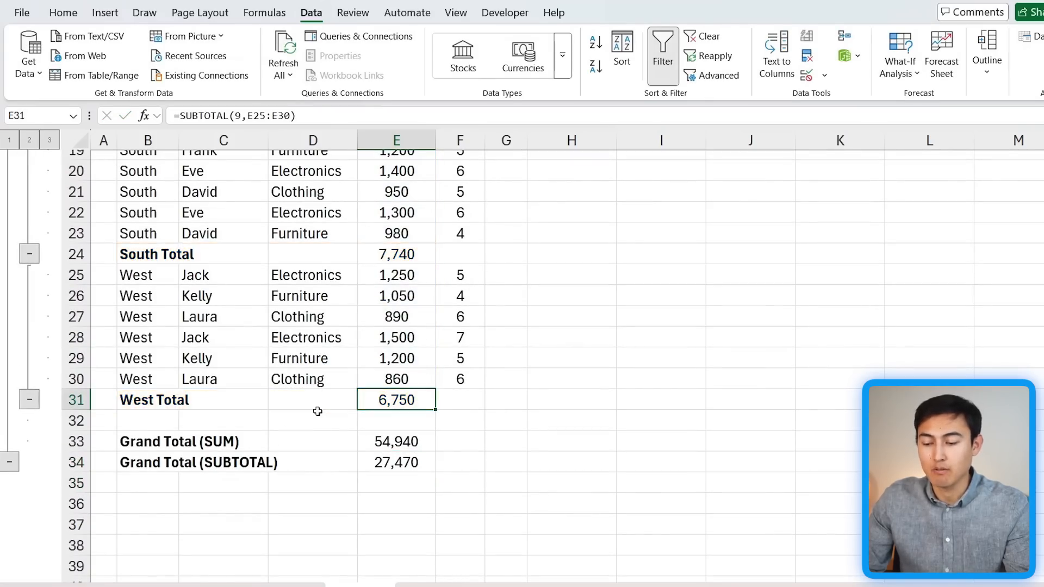
key(Delete)
click(395, 250)
key(Delete)
double_click(373, 446)
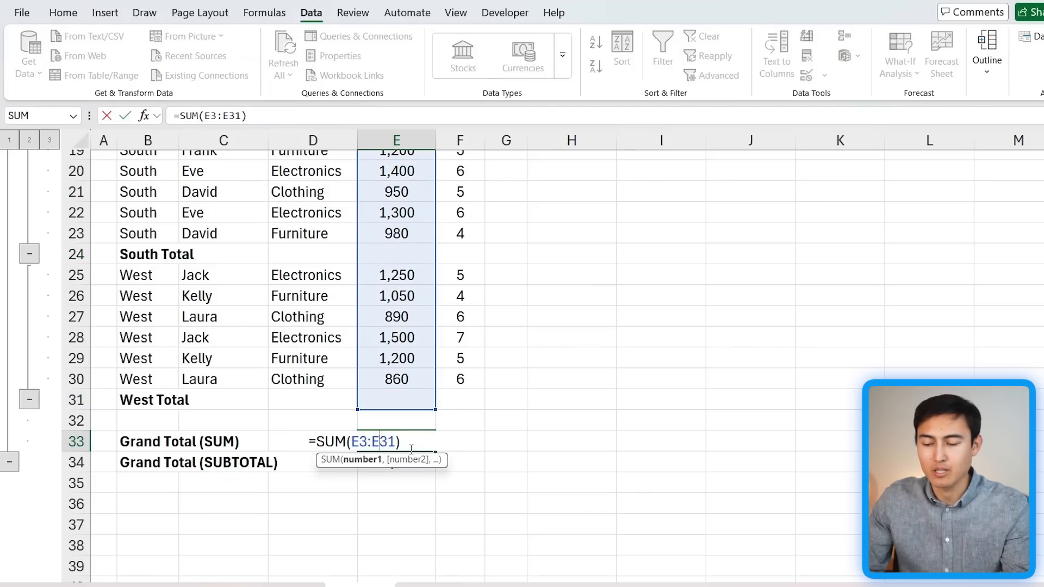
key(Escape)
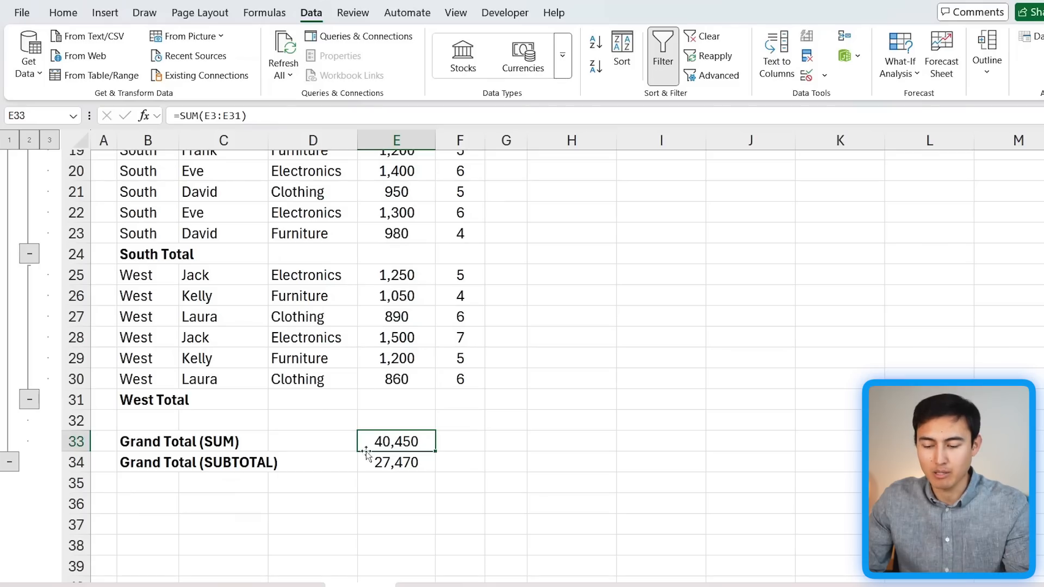
click(370, 462)
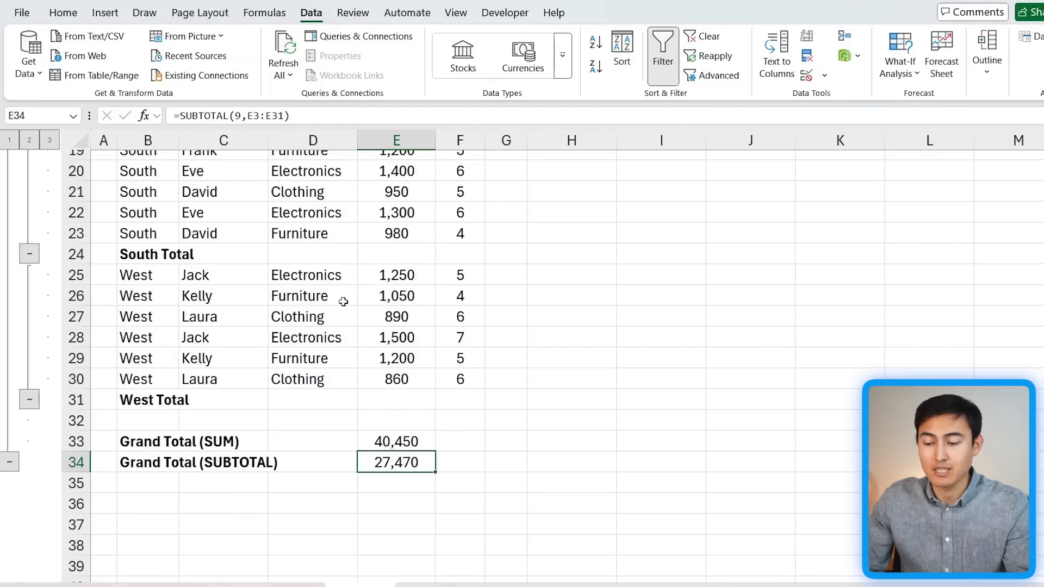
- Clear the North Total value in E16 and compare the SUM and SUBTOTAL grand totals
scroll(343, 302, up, 2)
click(390, 214)
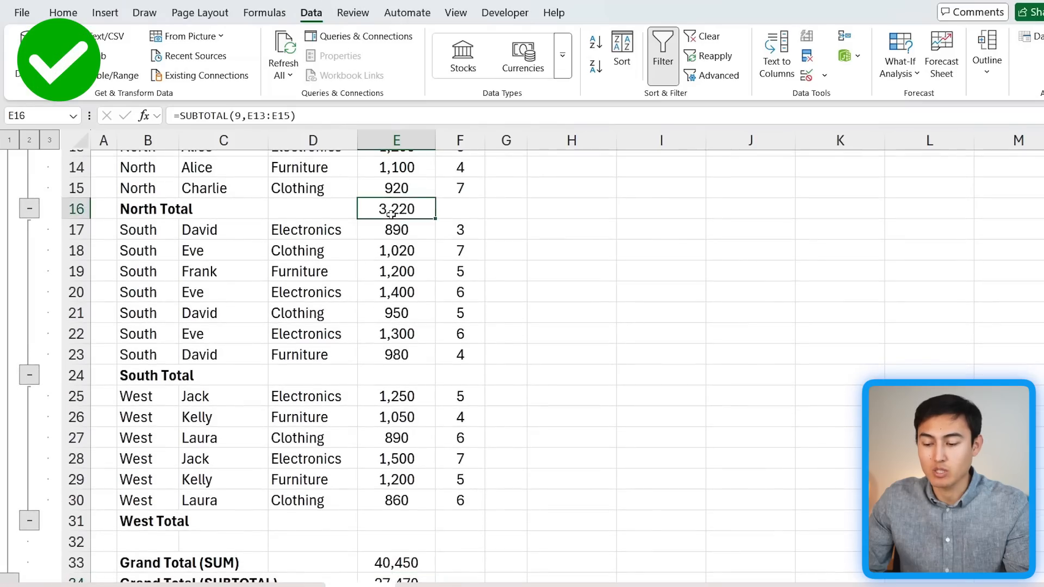
key(Delete)
scroll(372, 333, down, 2)
scroll(372, 333, down, 1)
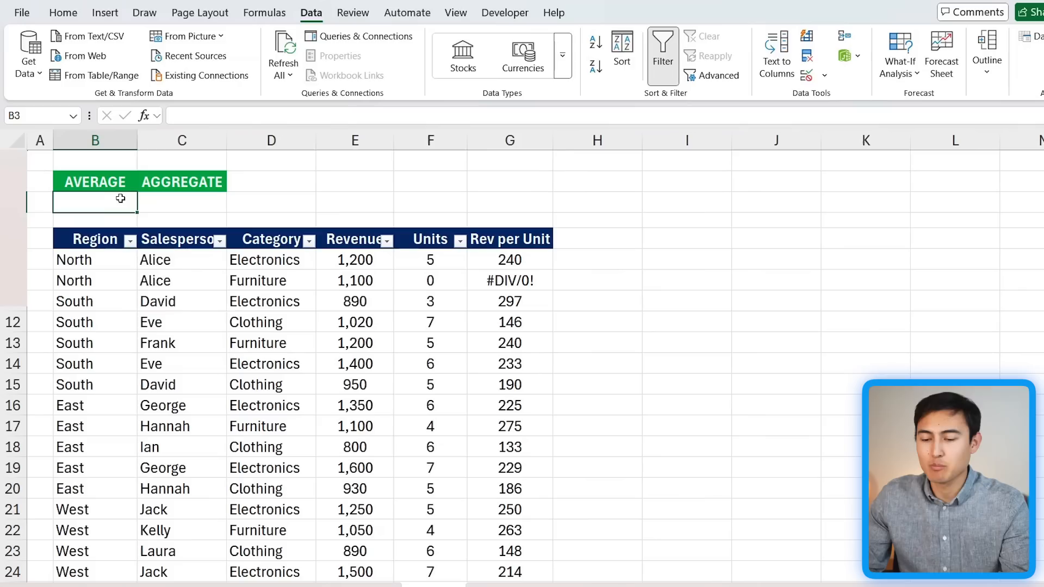
- Enter =AVERAGE(G6:G30) in B3 to average the Rev per Unit column
text(=aver)
key(Tab)
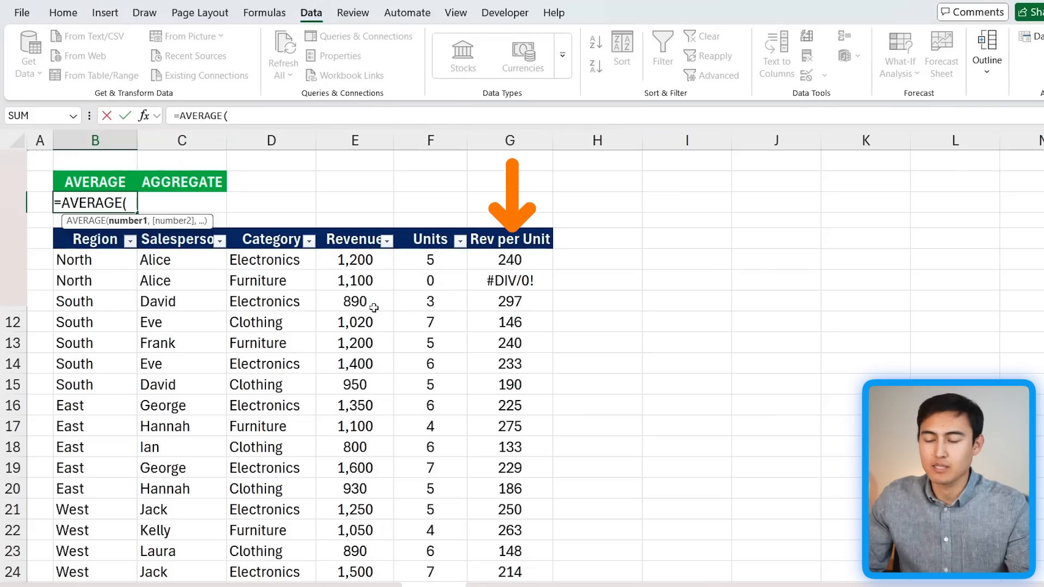
click(479, 260)
key(ctrl+shift+Down)
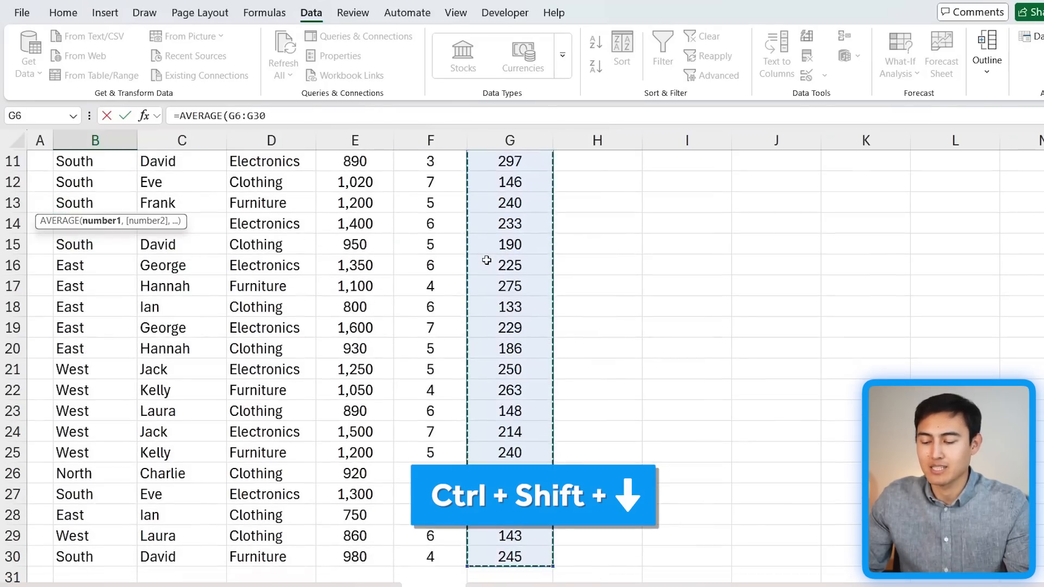
key(Return)
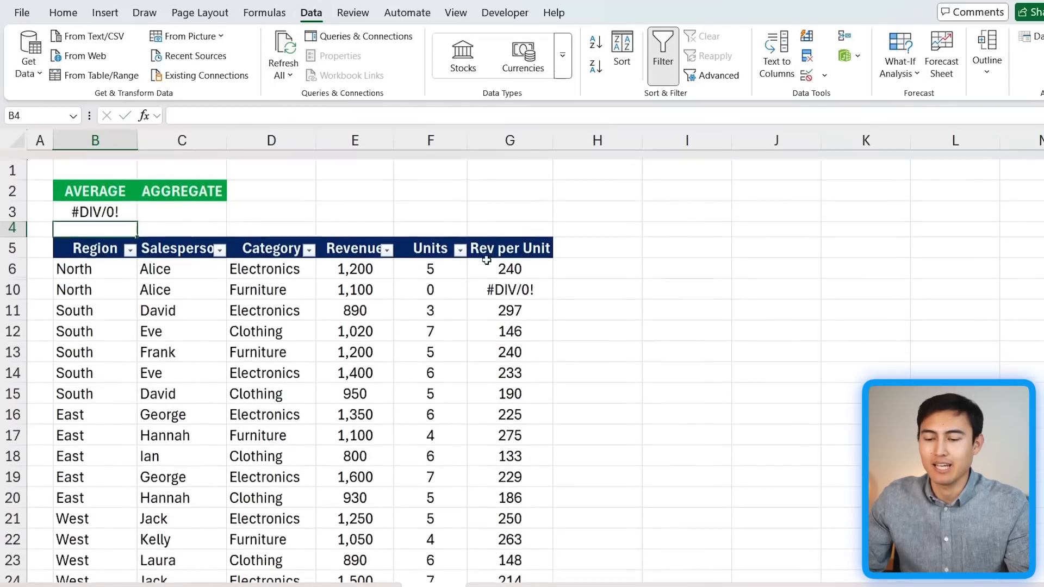
key(Up)
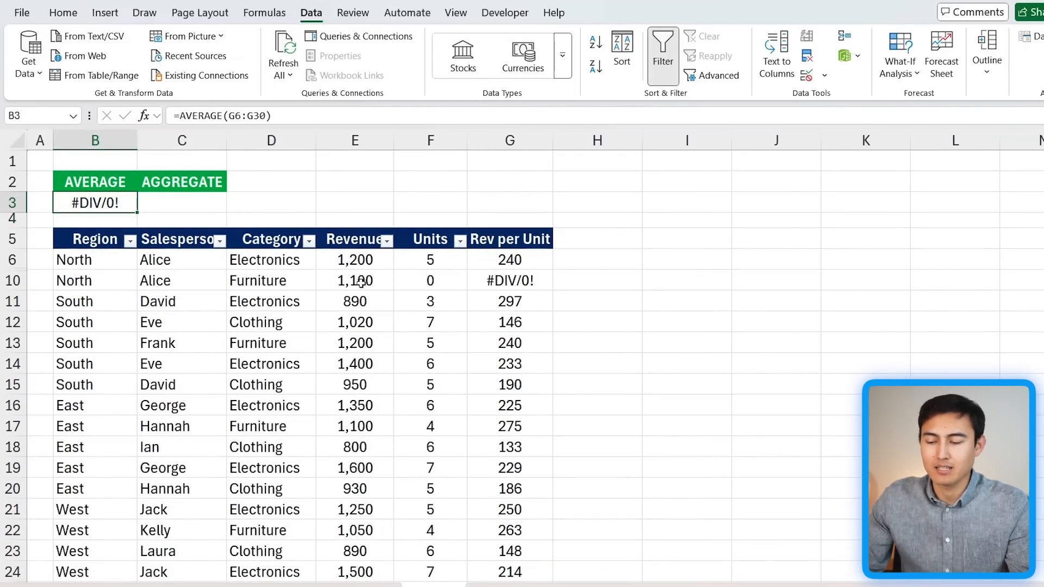
- Examine the error cell G10, its formula, and the Revenue and Units cells it refers to in row 10
click(494, 282)
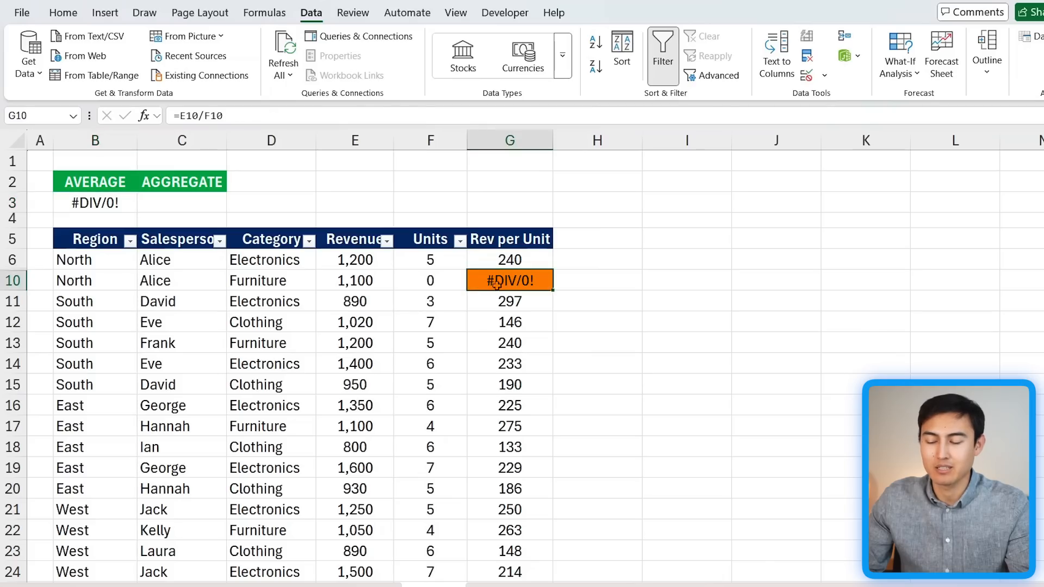
click(340, 279)
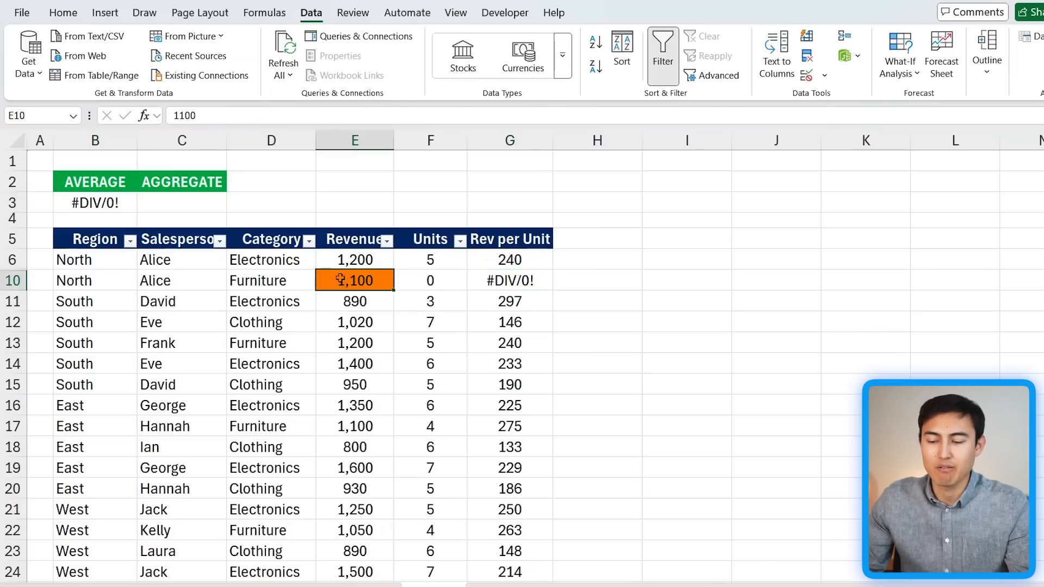
click(434, 283)
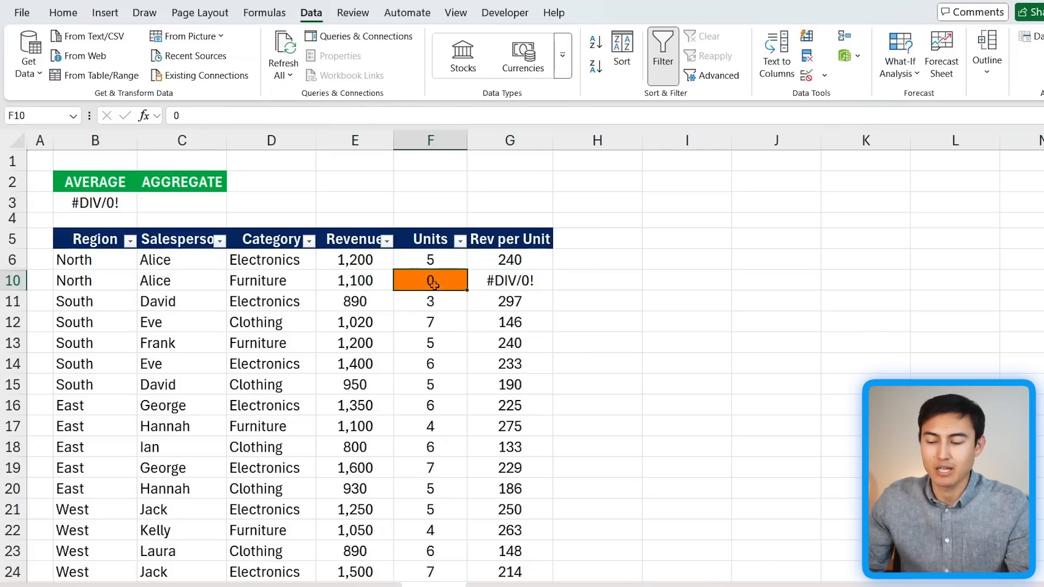
double_click(511, 283)
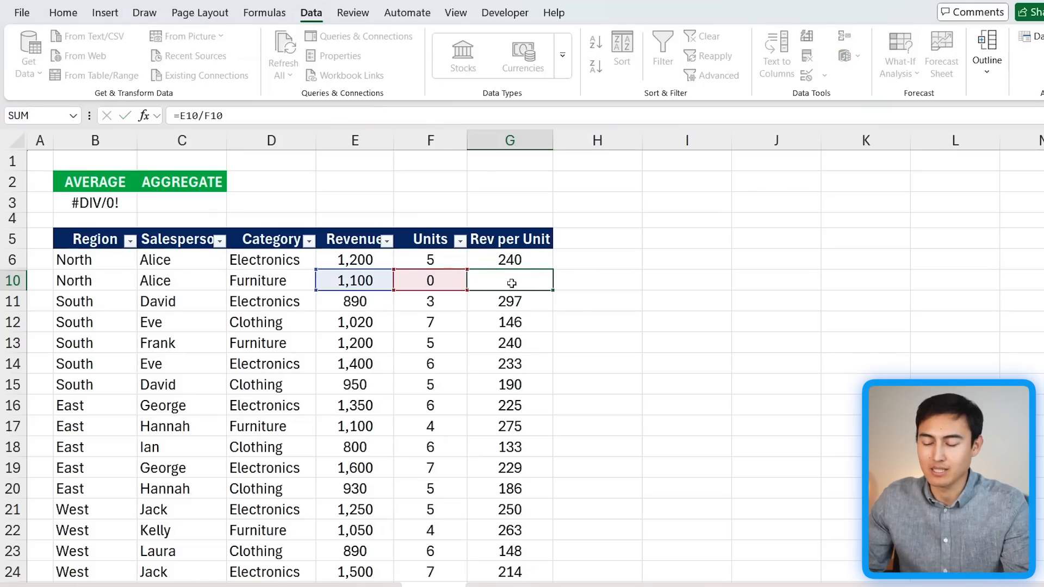
key(Escape)
key(Left)
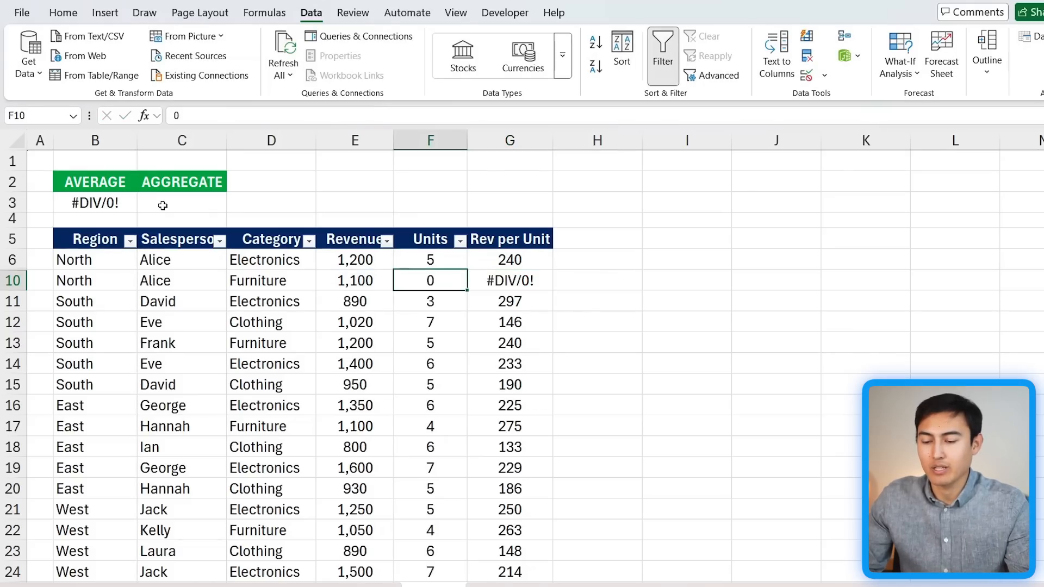
- Begin an AGGREGATE formula in C3, under the AGGREGATE header
click(163, 206)
text(=)
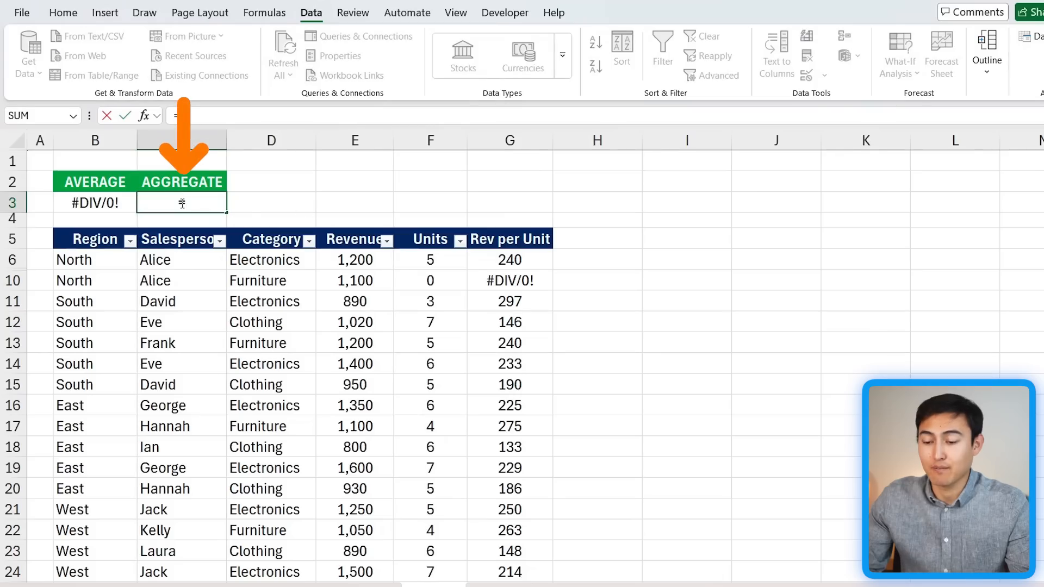
text(agg)
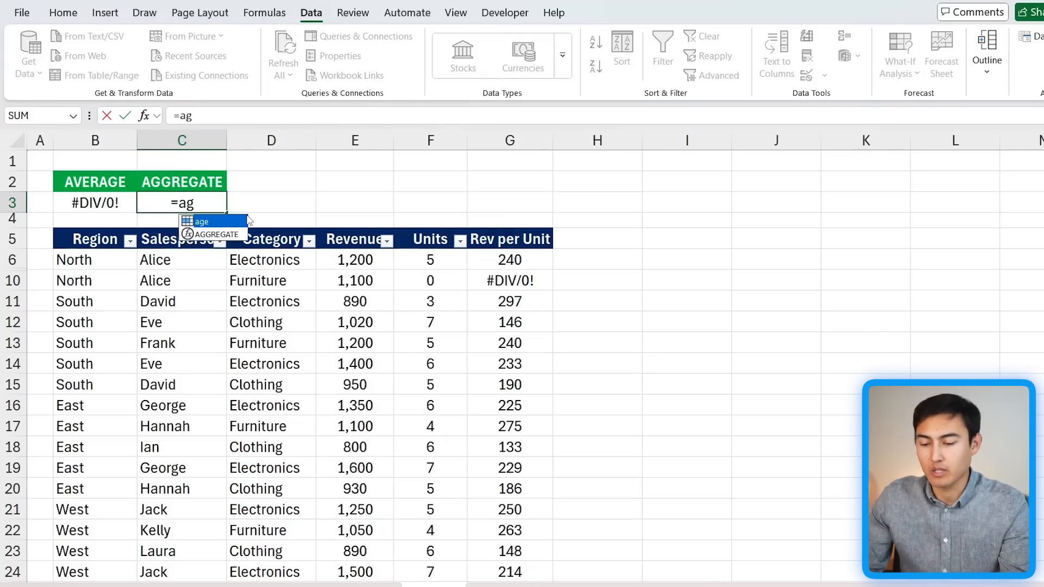
key(Tab)
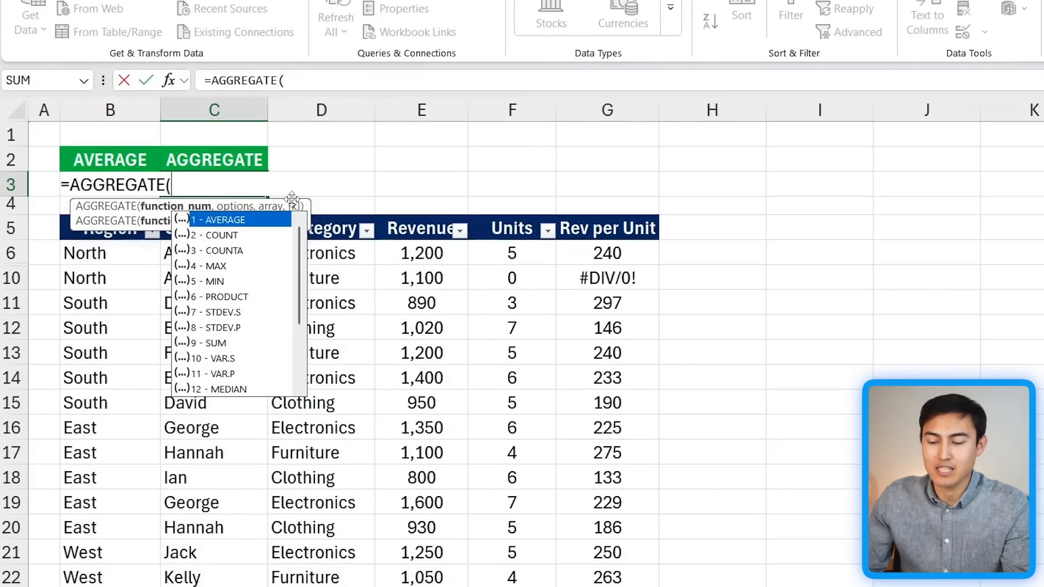
- Look through AGGREGATE's list of function numbers, from 1 - AVERAGE to 18 - PERCENTILE.EXC and back
key(Down)
key(Down)
key(Down)
key(Down)
key(Down)
key(Down)
key(Down)
key(Down)
key(Down)
key(Down)
key(Down)
key(Down)
key(Down)
key(Down)
key(Down)
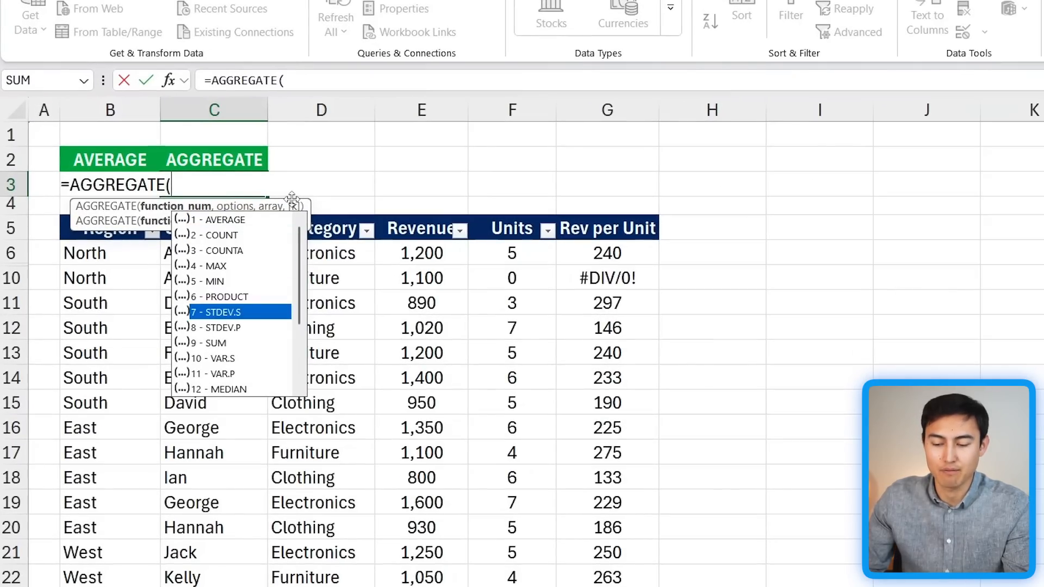
key(Down)
key(Down)
key(Down)
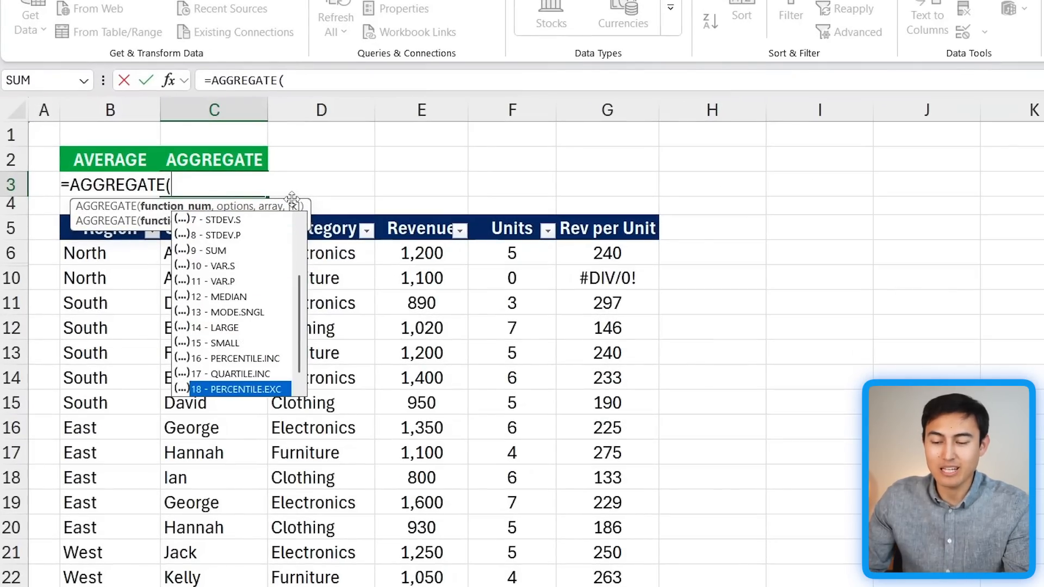
key(Up)
key(Up)
key(Up)
key(Up)
key(Up)
key(Up)
key(Up)
key(Up)
key(Up)
key(Up)
key(Up)
key(Up)
key(Up)
key(Up)
key(Up)
key(Up)
key(Up)
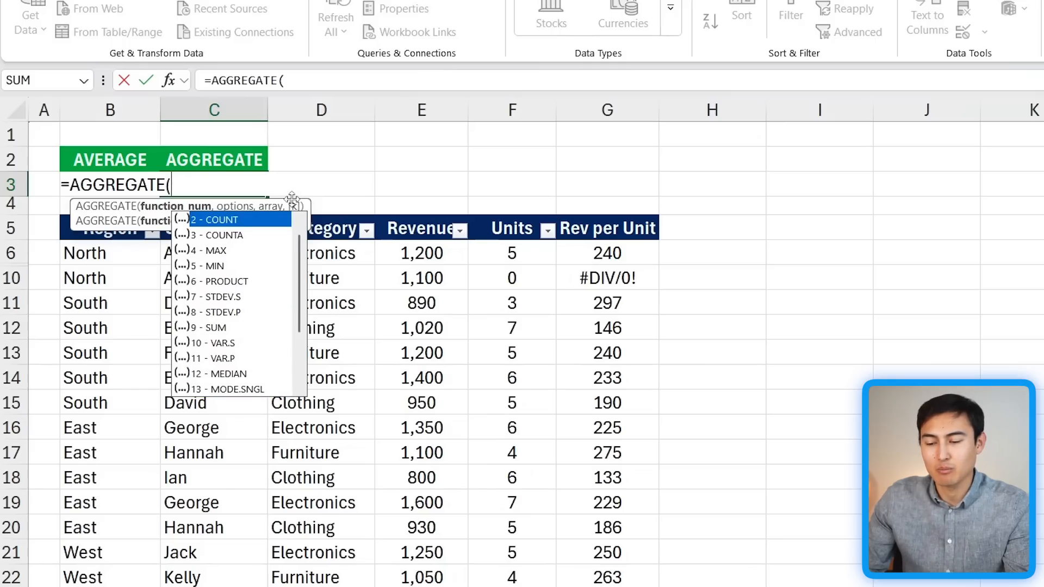
key(Down)
key(Down)
key(Up)
key(Up)
key(Up)
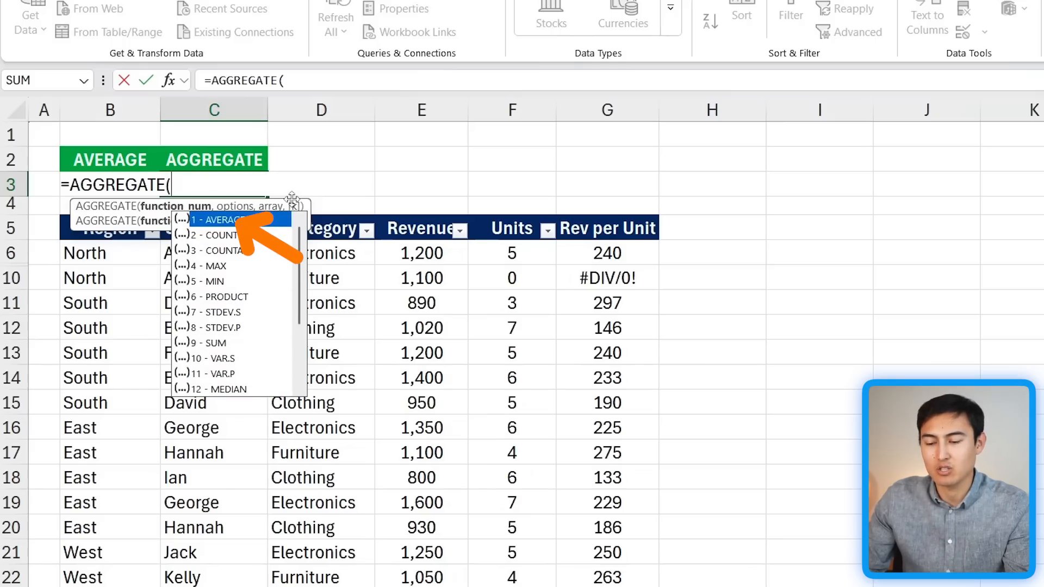
- Set the AGGREGATE function number to 1 for AVERAGE and its option to 6 - Ignore error values
text(1,)
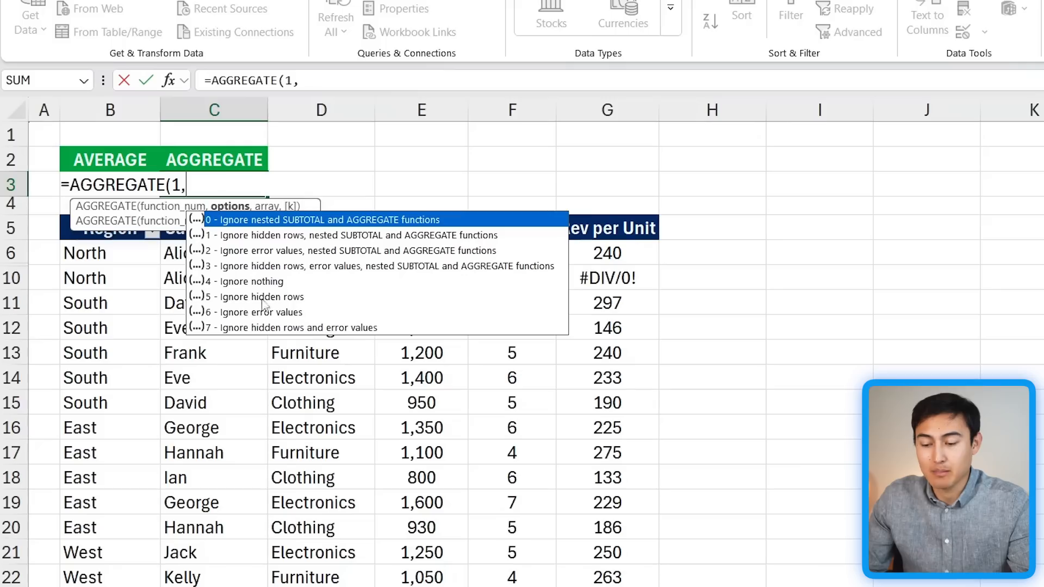
click(279, 282)
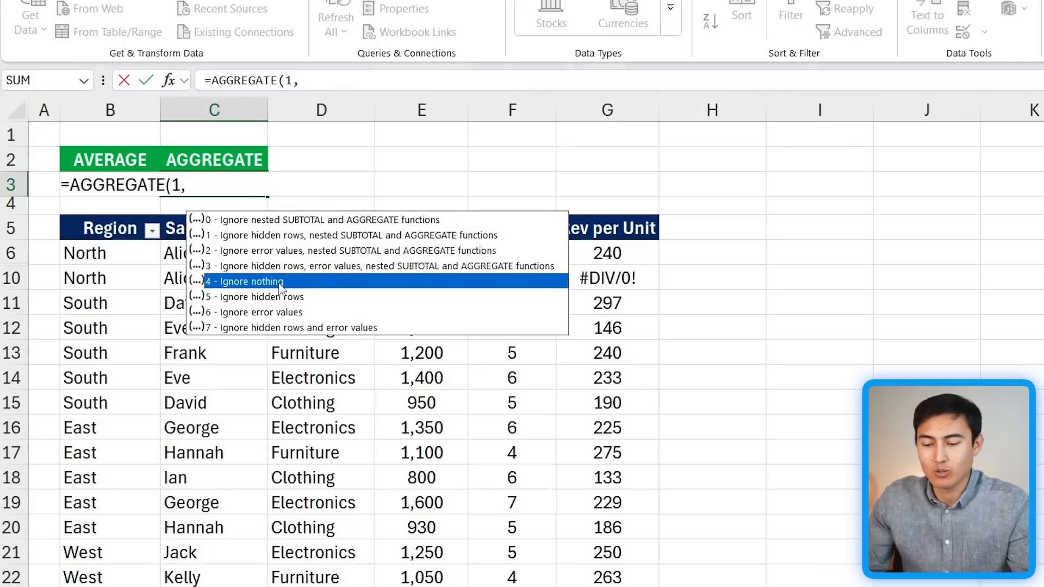
click(336, 302)
click(335, 310)
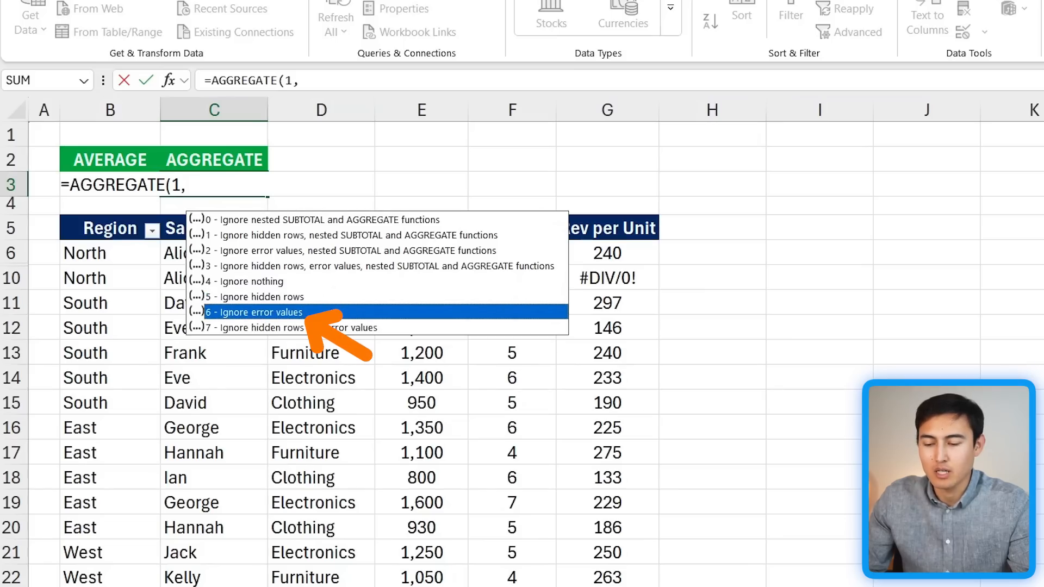
double_click(357, 313)
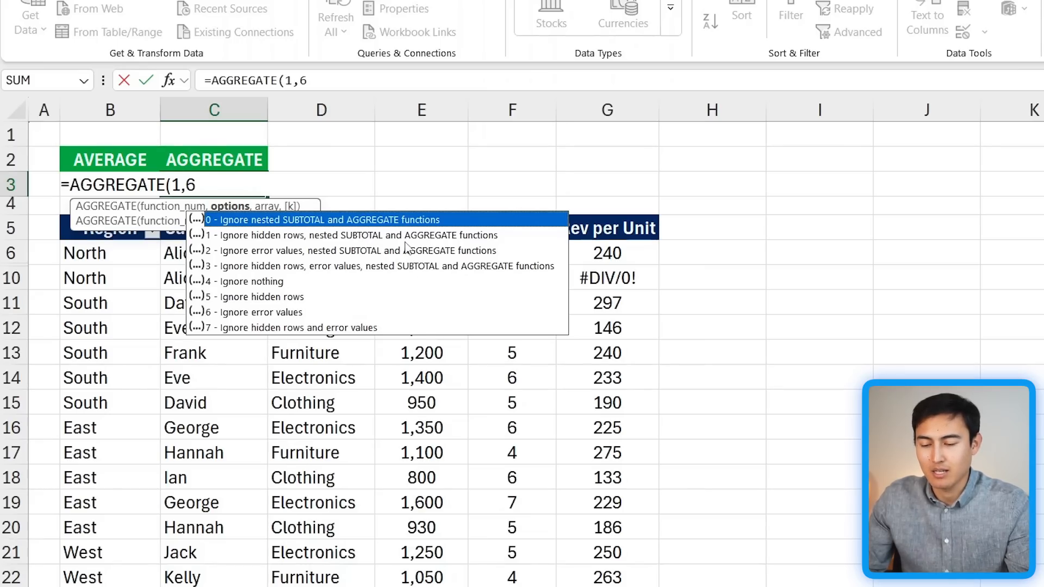
- Complete the formula in C3 as =AGGREGATE(1,6,G6:G30) and compare it with the error cell in G10
text(,)
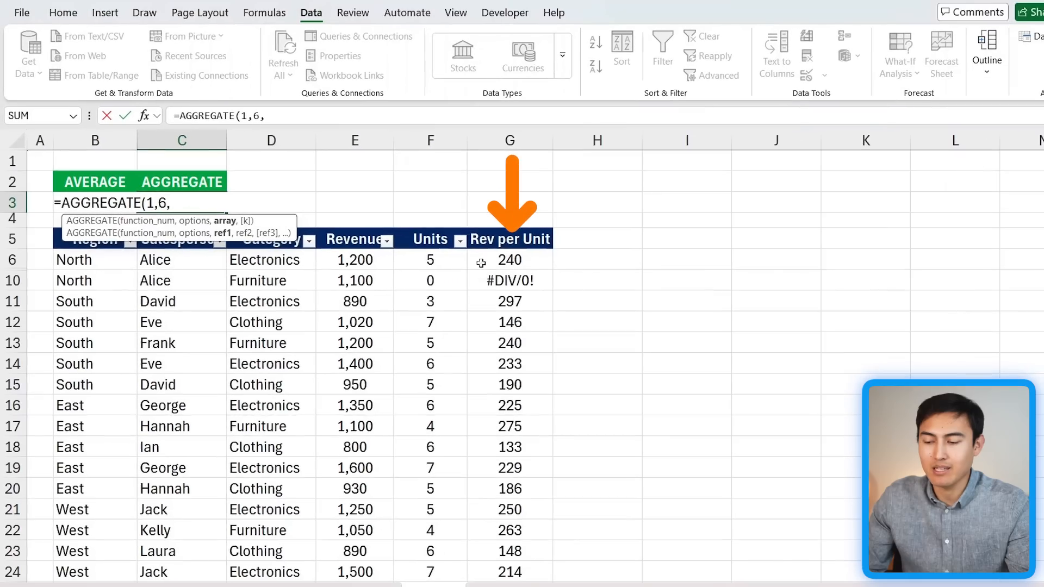
click(578, 257)
key(ctrl+shift+Down)
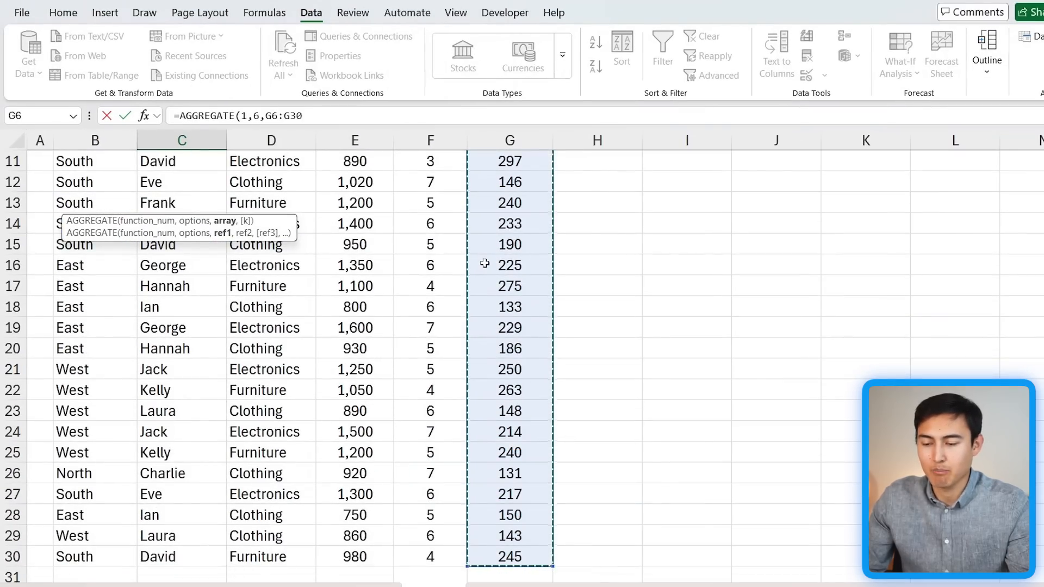
text())
key(Return)
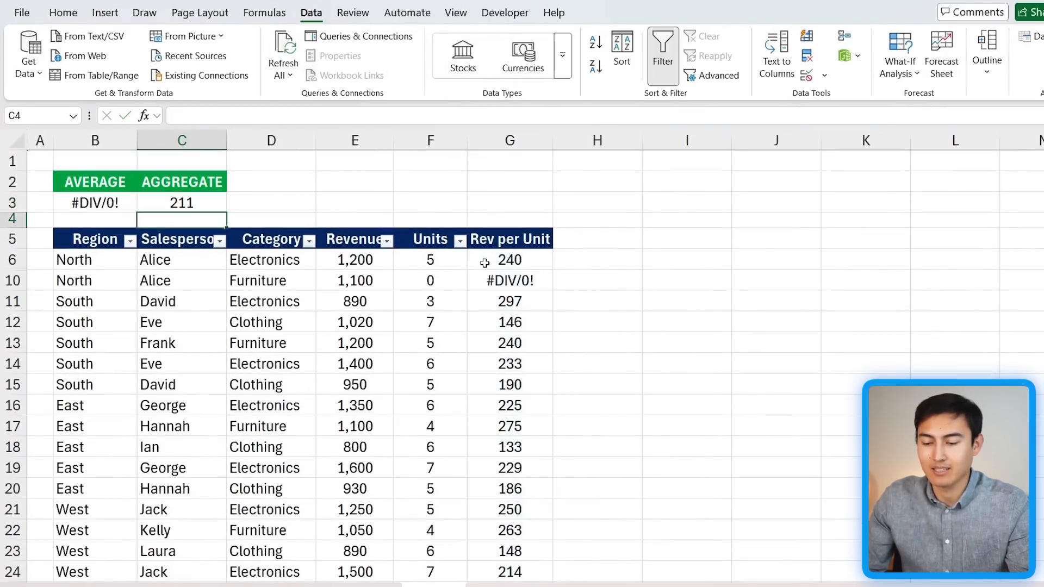
key(Up)
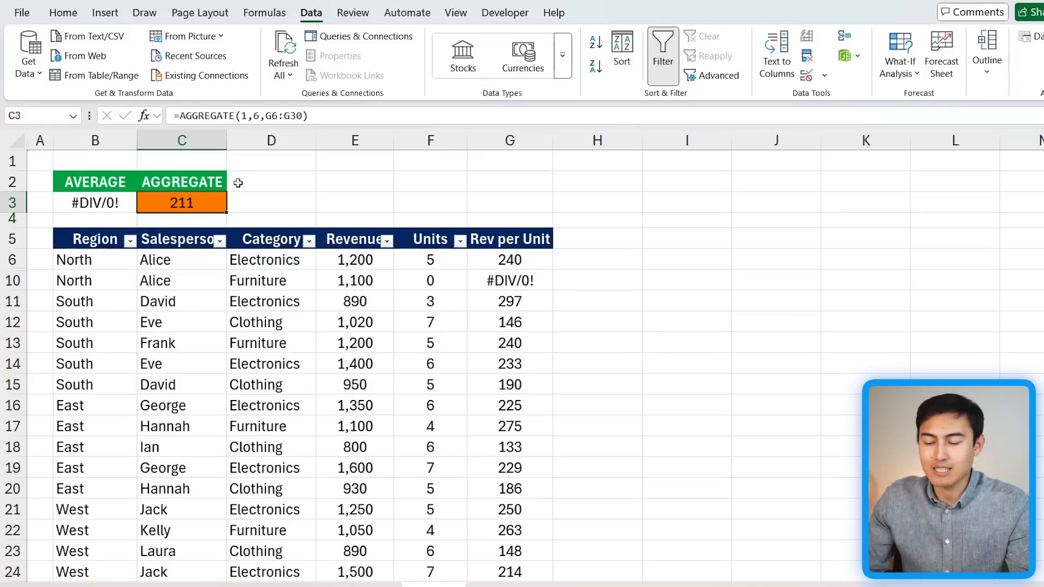
click(477, 282)
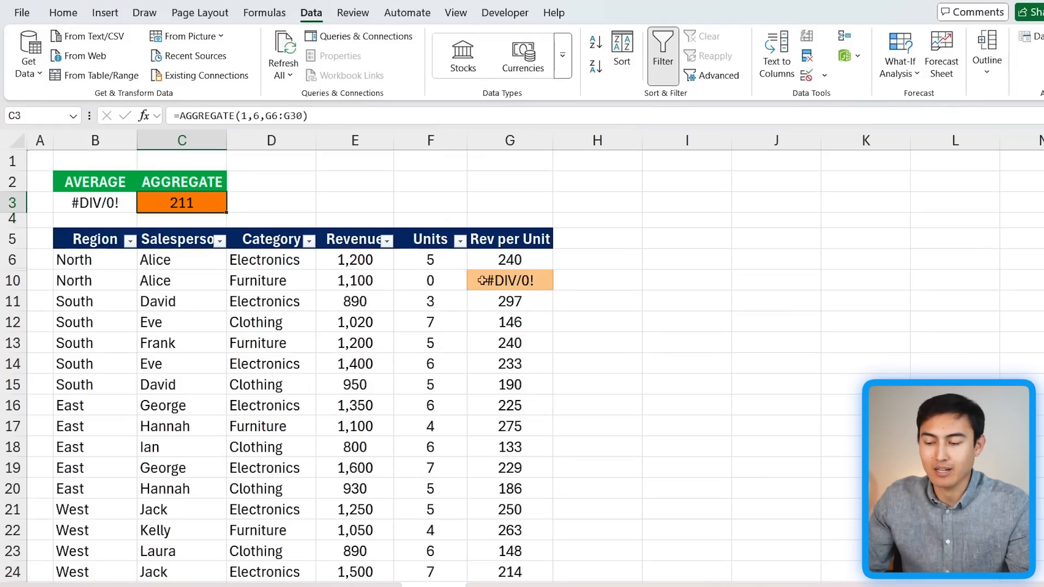